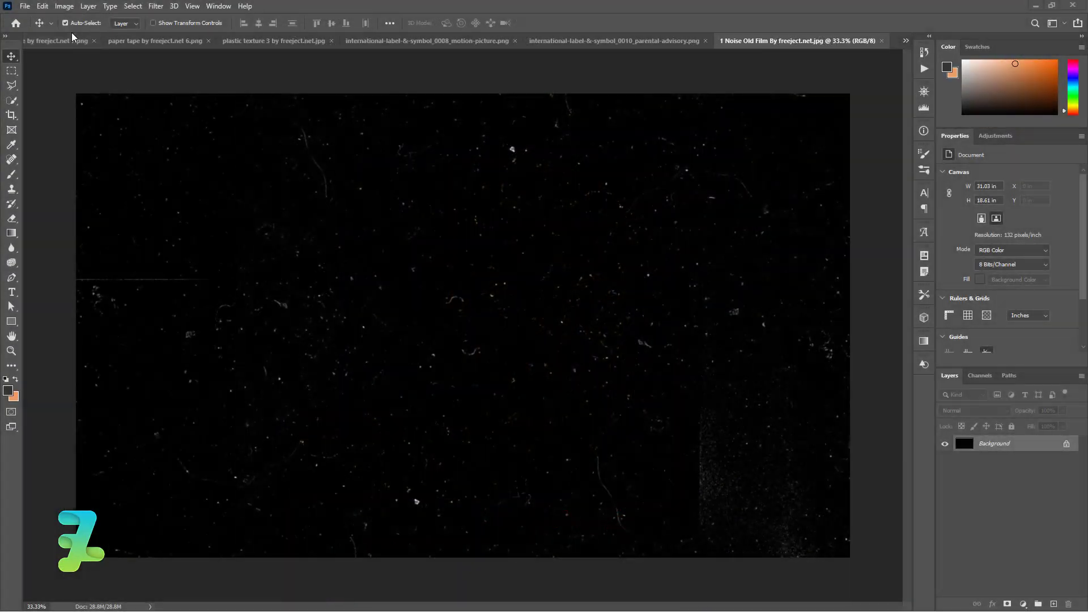
Create a 3000 × 3000 pixel document with Black background contents.
click(24, 6)
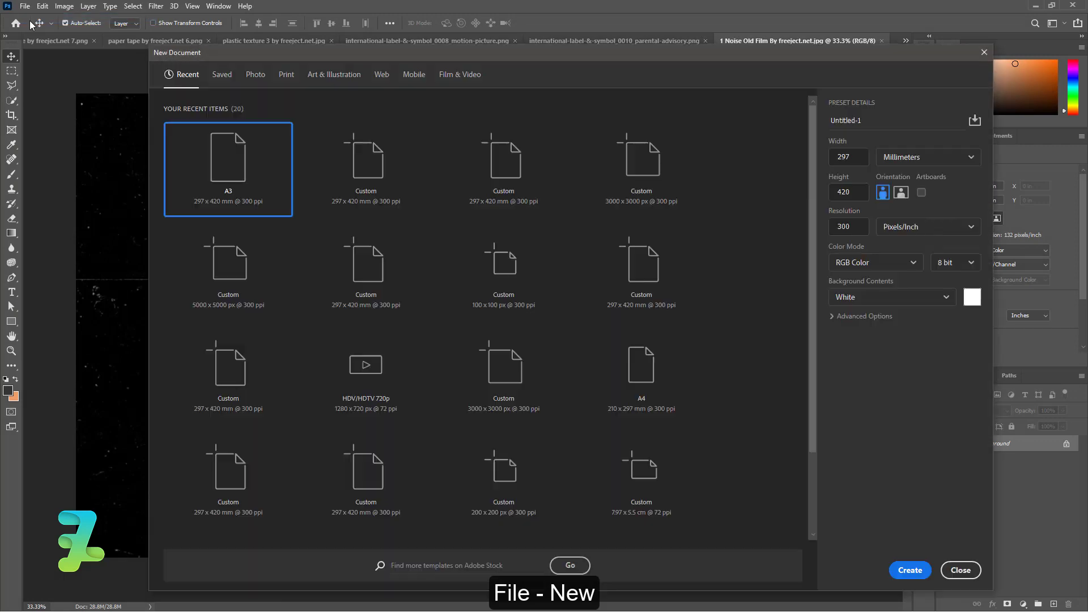
click(926, 163)
click(954, 175)
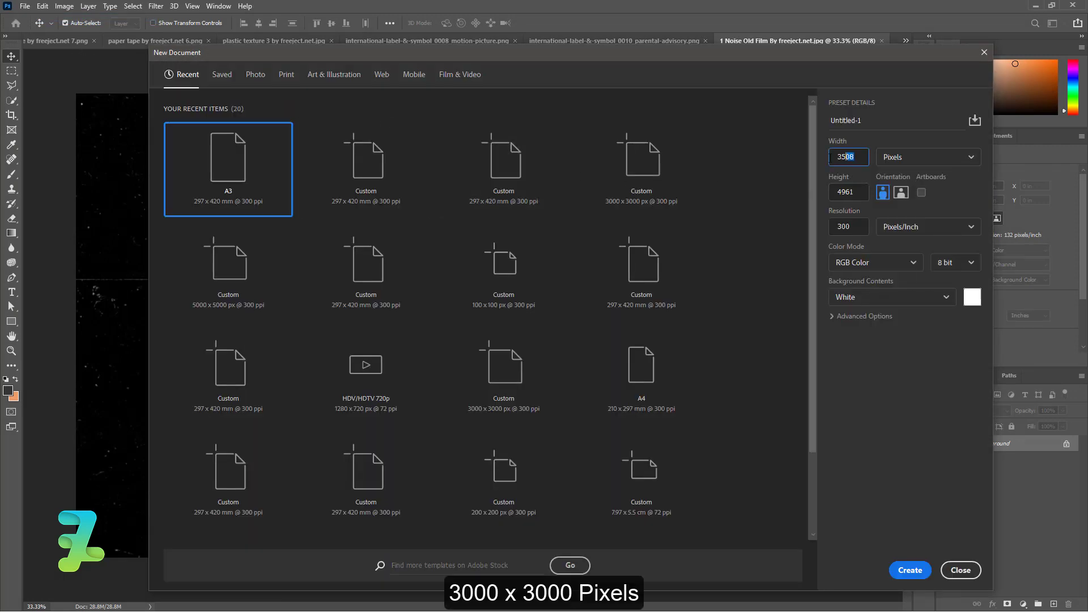
key(BackSpace)
key(BackSpace)
text(000)
key(Tab)
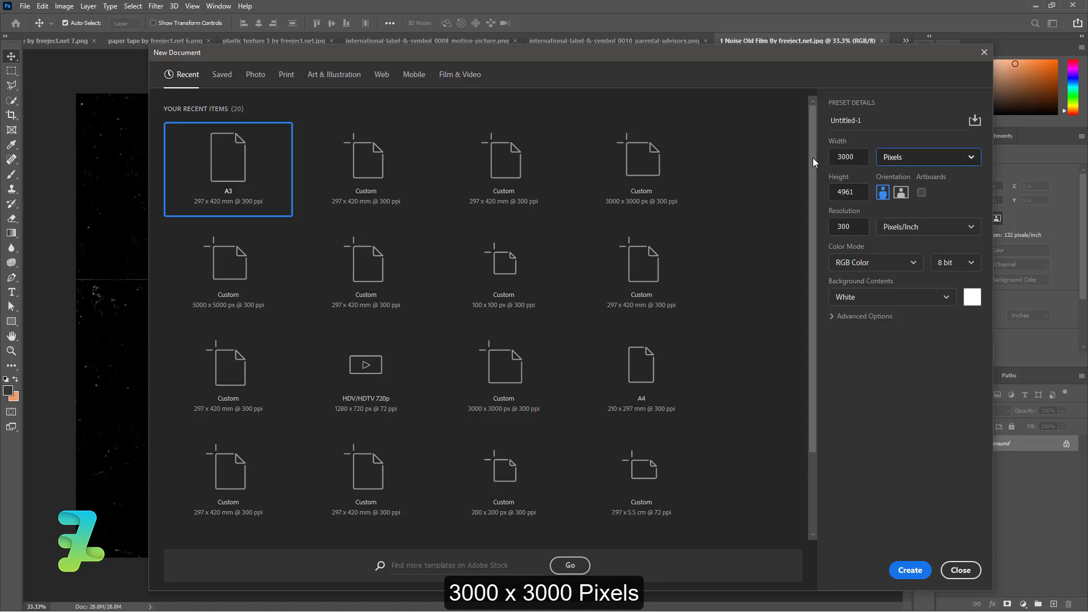
key(Tab)
text(3000)
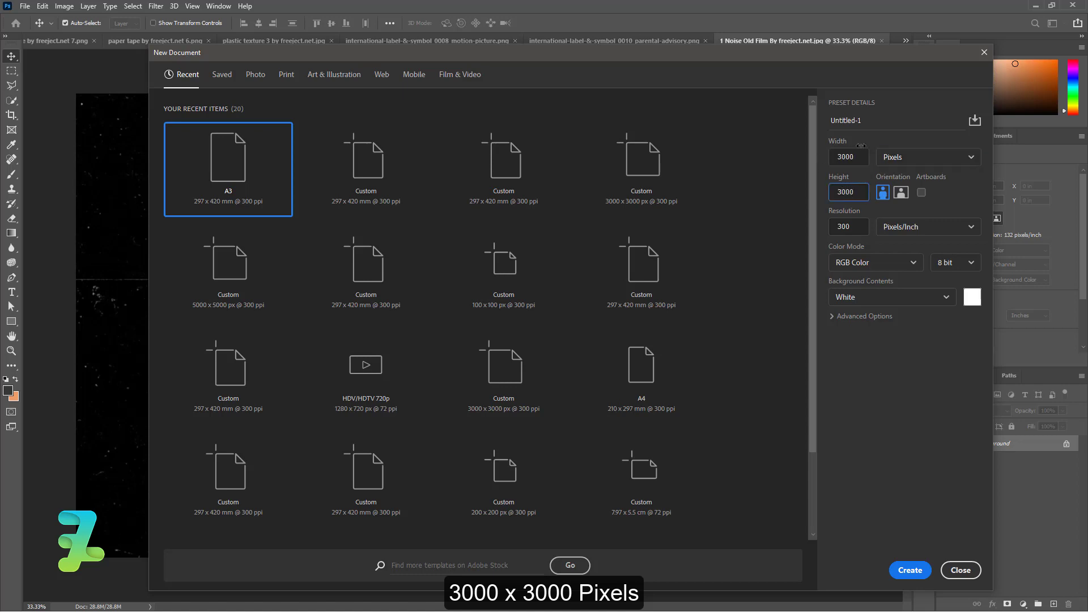
click(928, 296)
click(862, 342)
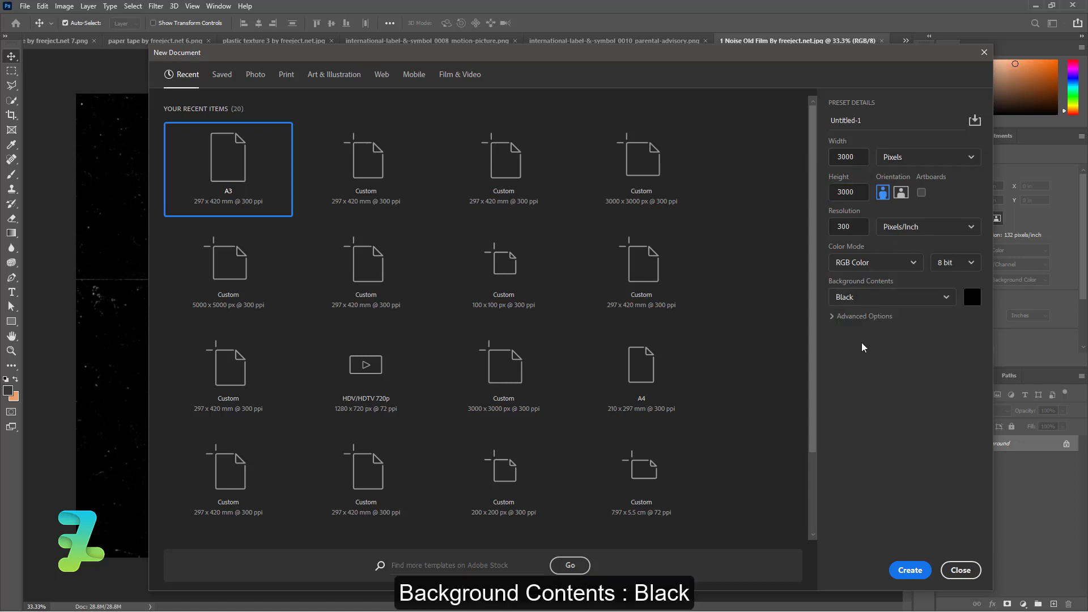
click(902, 572)
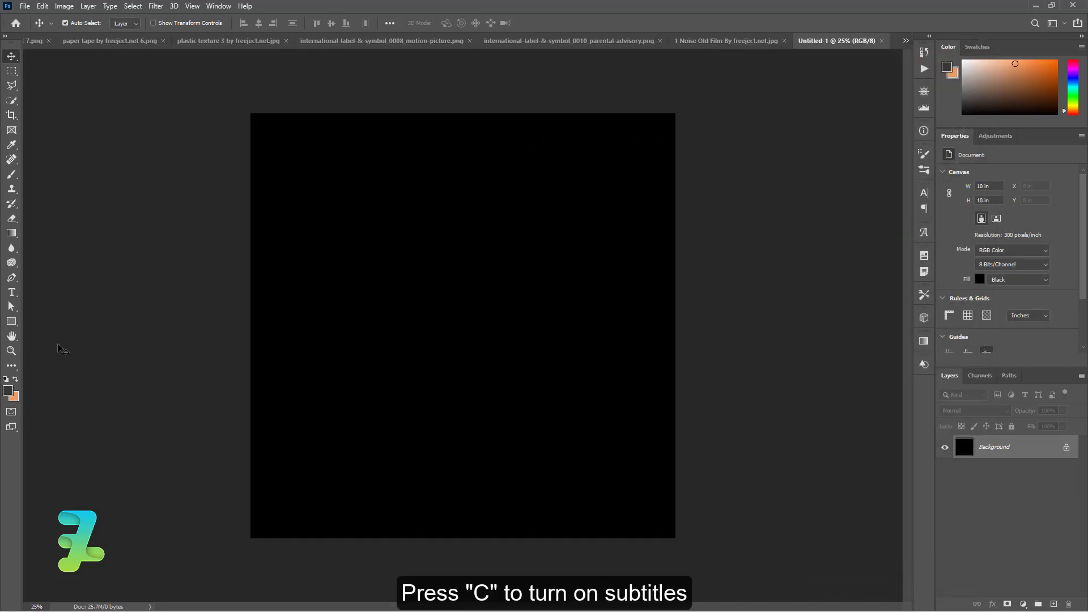
Draw a large rectangle filled with white (#ffffff) on the canvas.
click(8, 323)
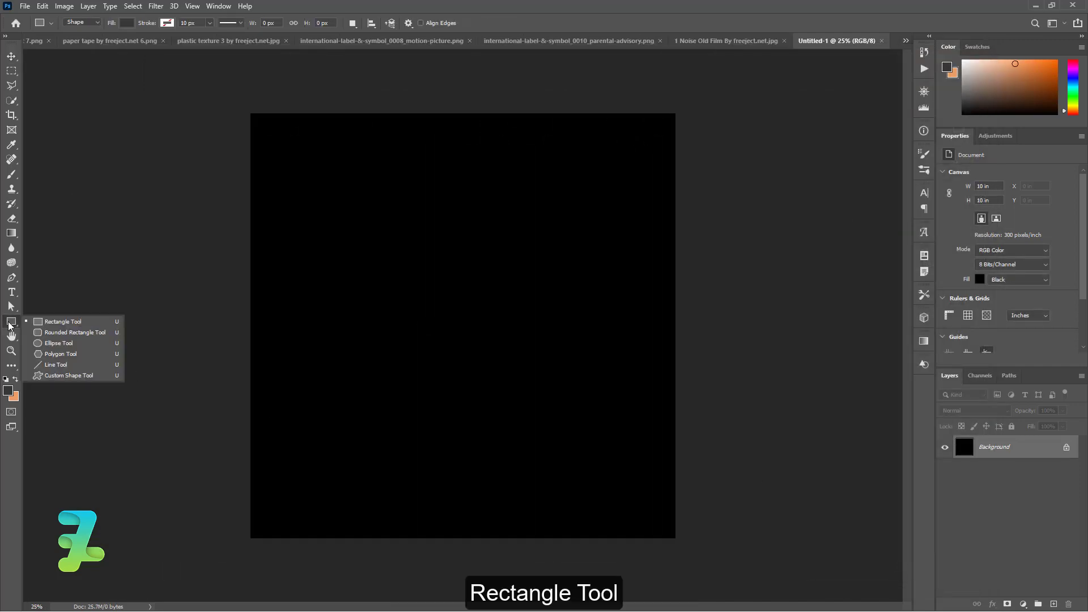
click(54, 323)
click(128, 23)
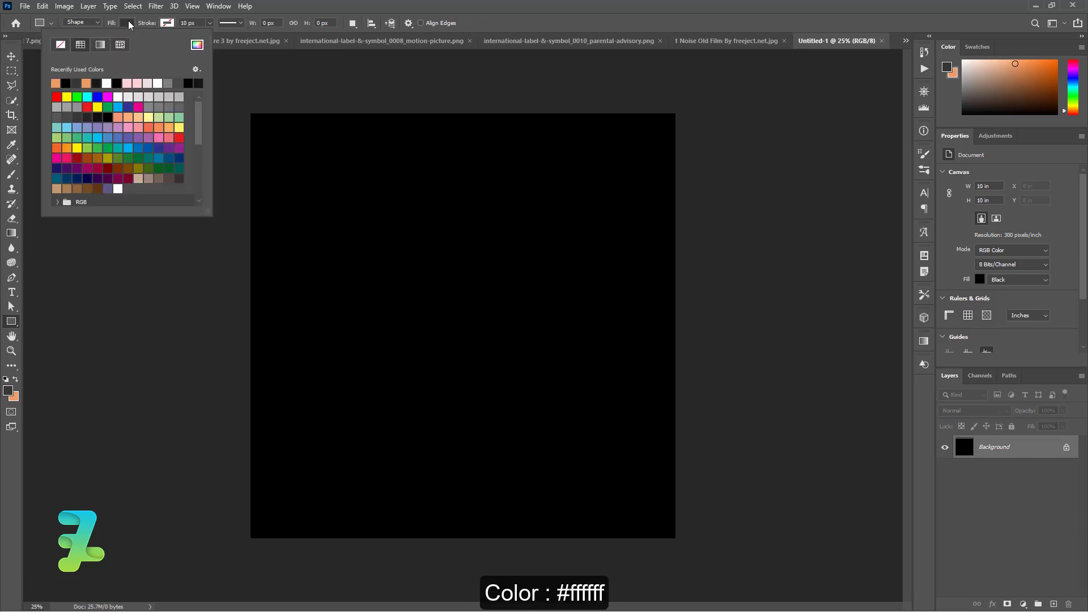
click(196, 46)
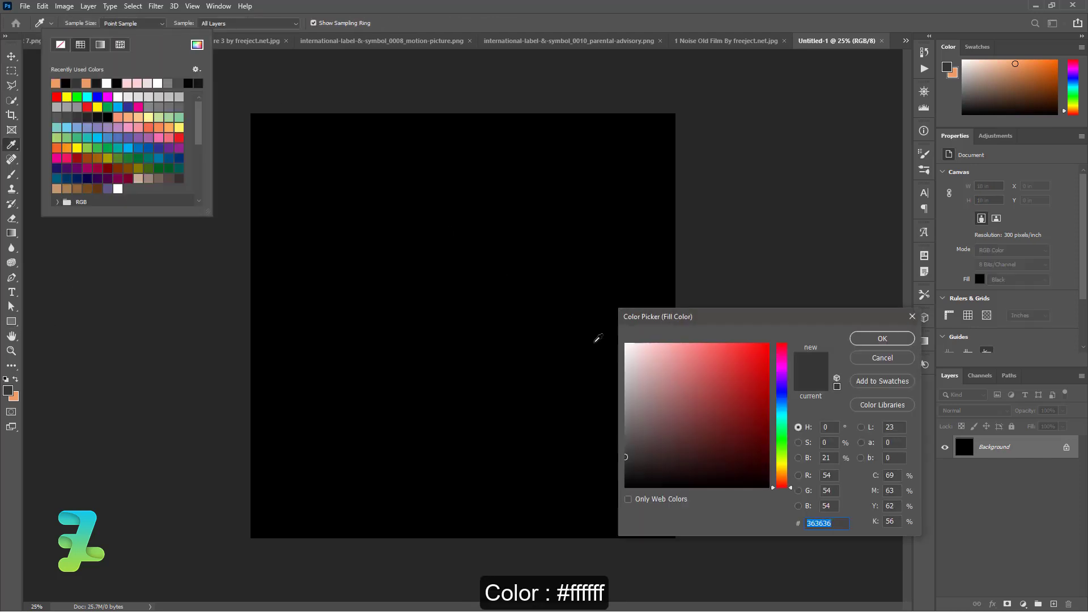
text(ffffff)
click(872, 340)
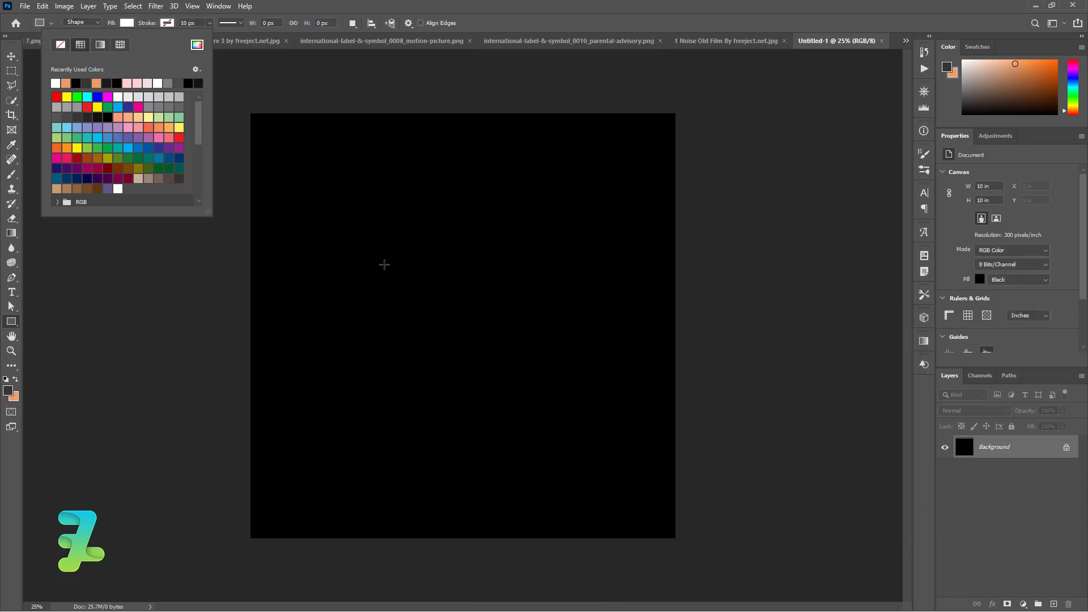
drag(340, 177, 600, 450)
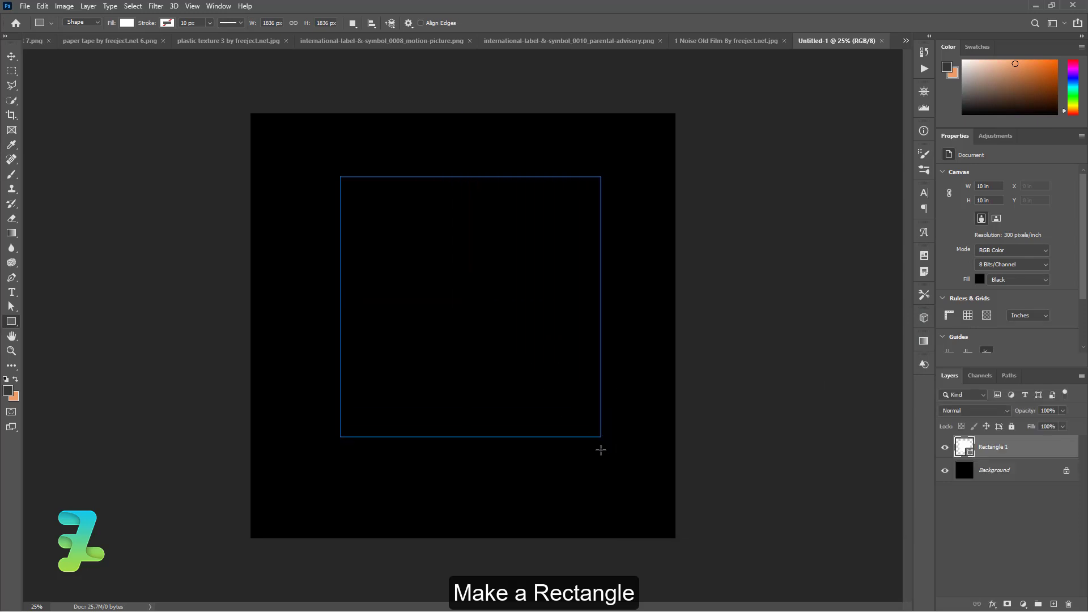
Centre the white square horizontally and vertically on the canvas.
click(10, 60)
key(ctrl+a)
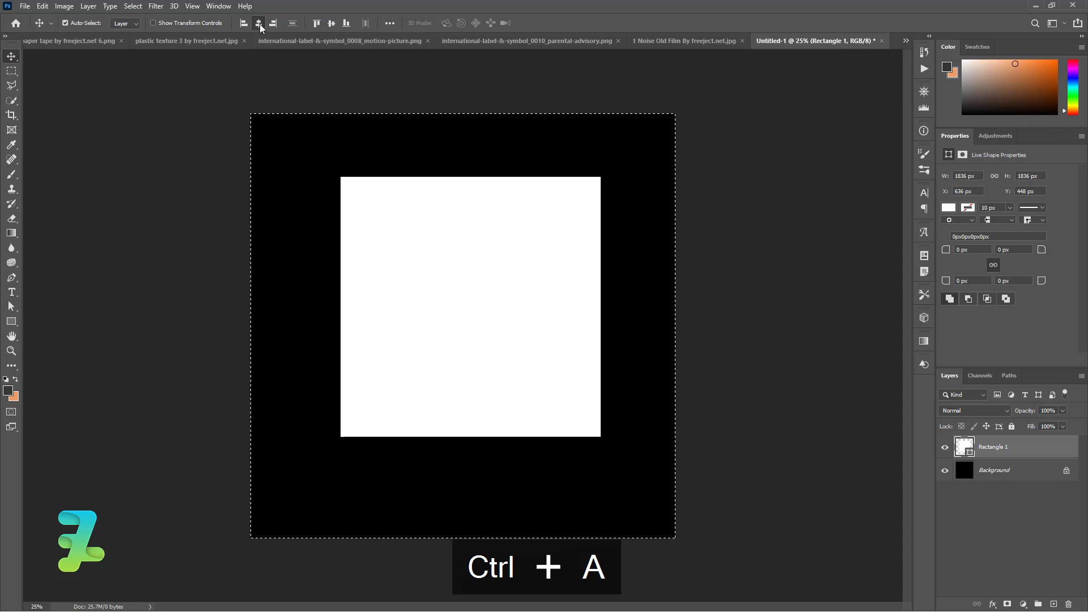
click(260, 25)
click(332, 25)
key(ctrl+d)
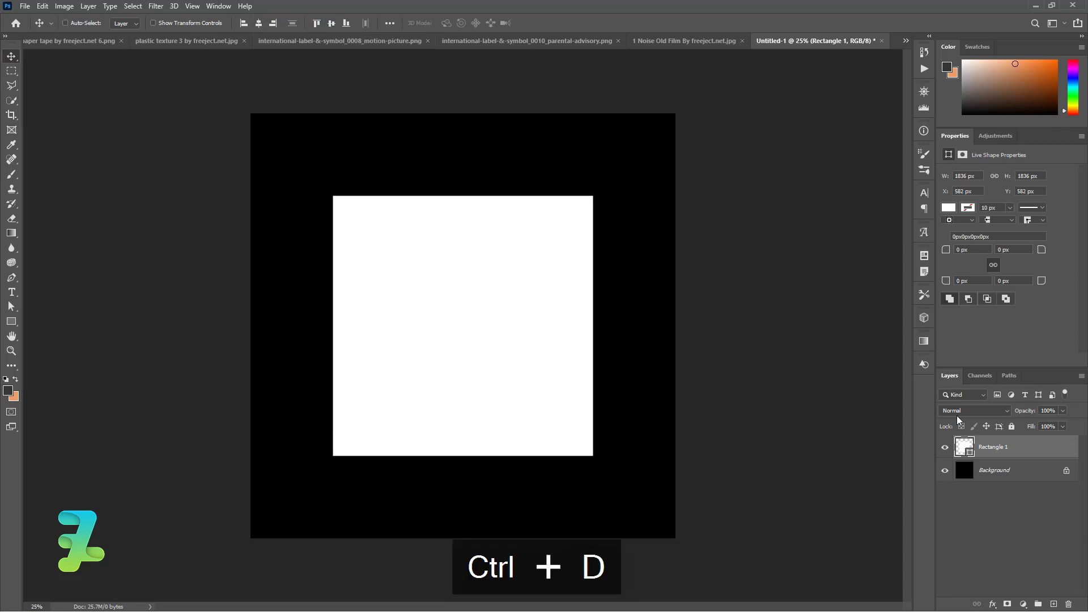
Add a layer mask to the square and set the foreground colour to black.
click(1008, 604)
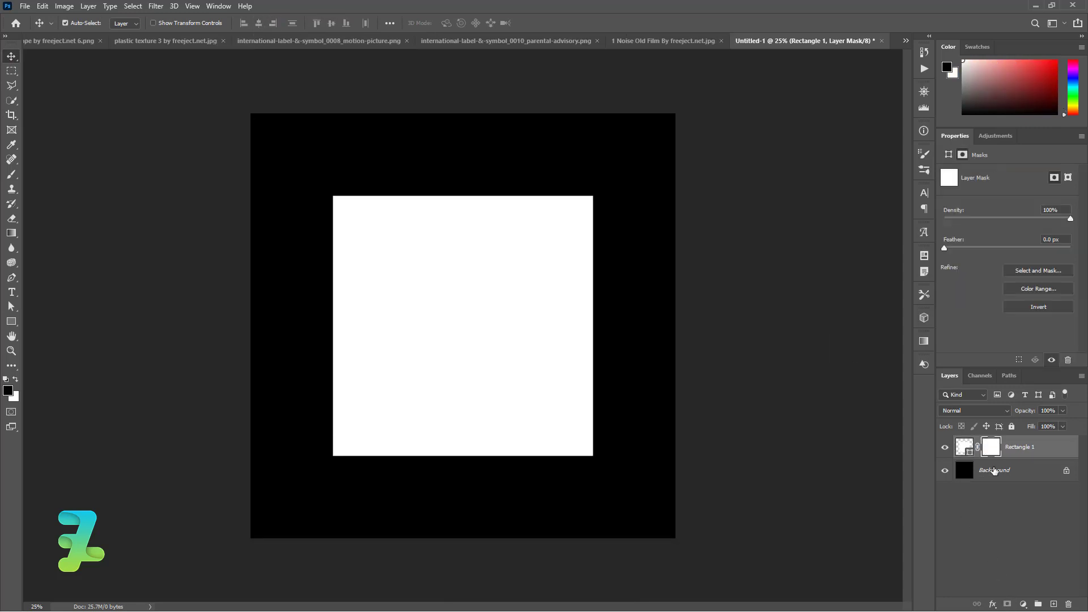
click(8, 391)
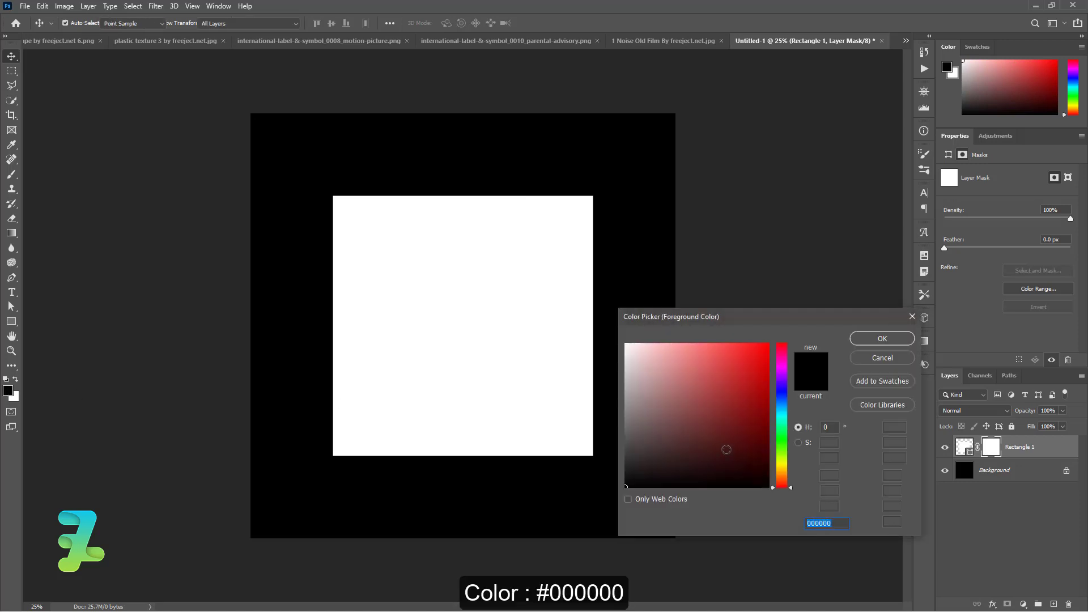
click(862, 340)
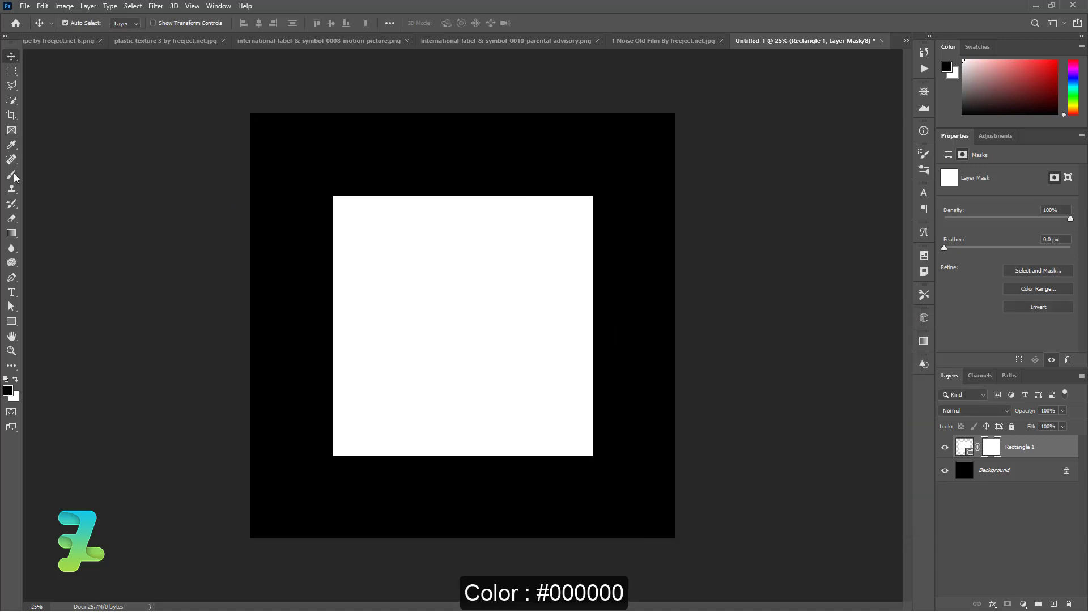
click(11, 176)
click(82, 24)
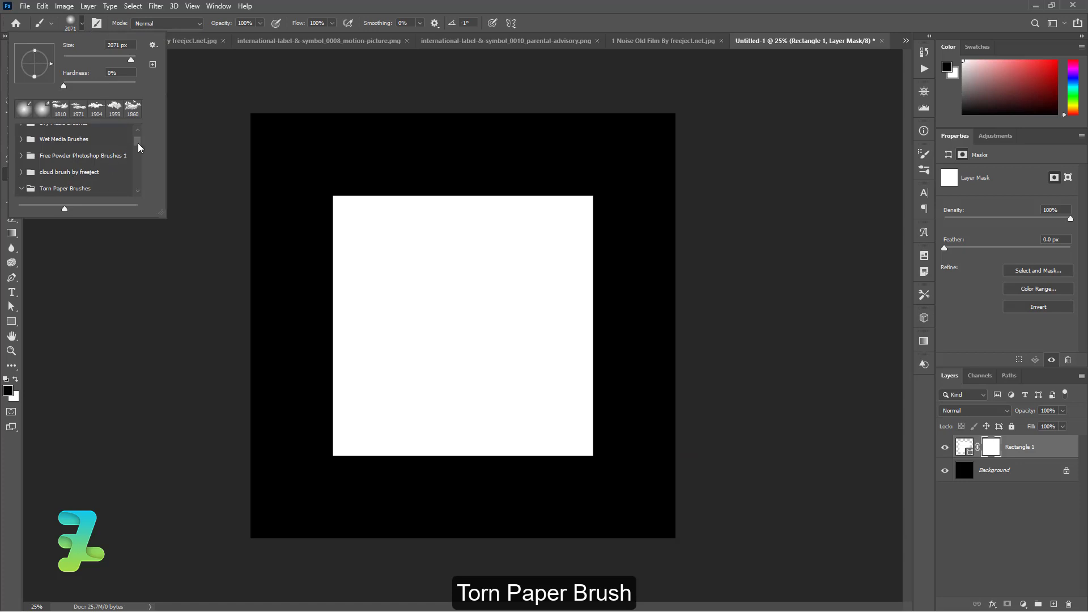
Choose the Torn Paper Brushes 02.psd brush preset.
drag(139, 147, 138, 154)
click(92, 183)
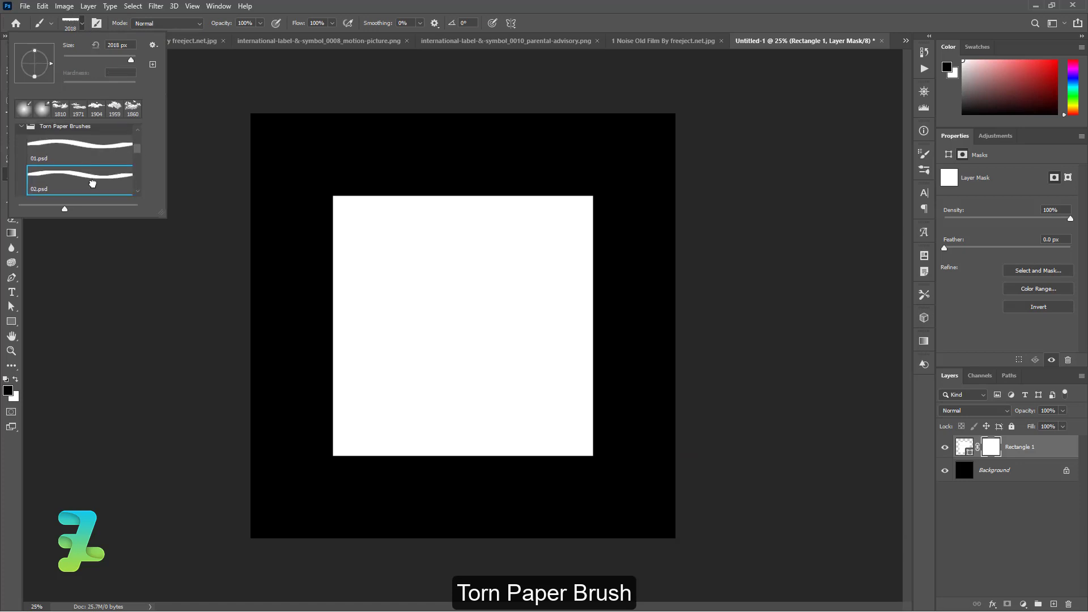
click(83, 26)
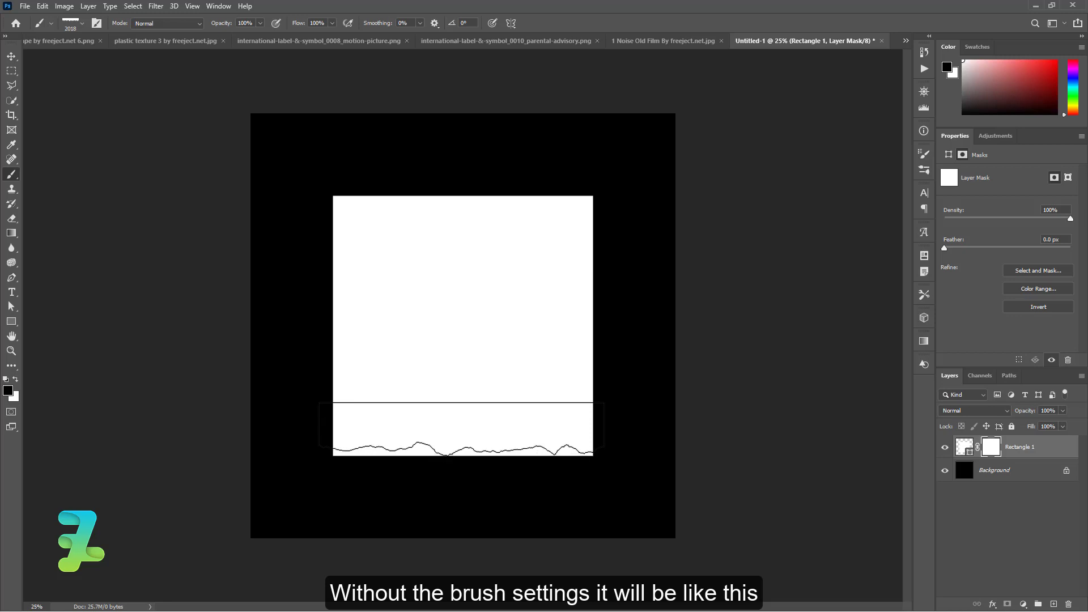
Paint two test torn strokes along the square's bottom, undoing both.
click(460, 444)
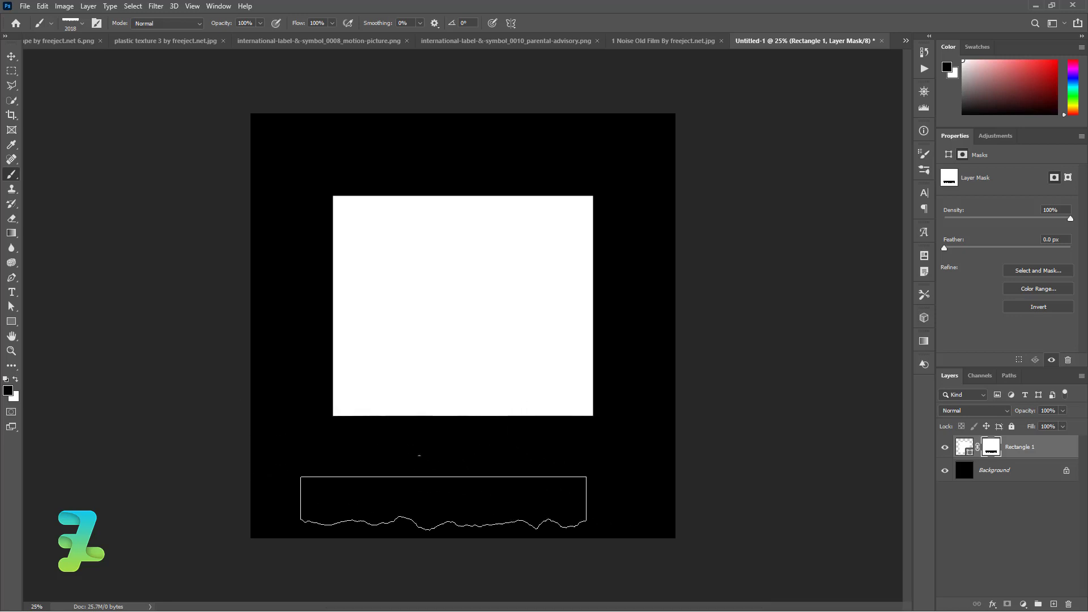
key(ctrl+z)
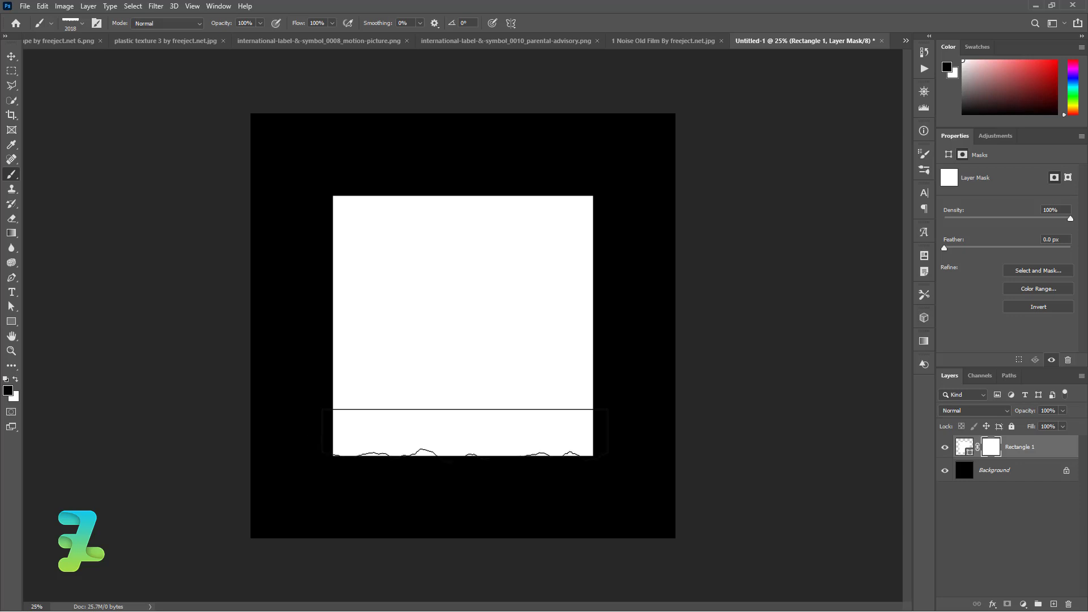
drag(465, 433, 407, 416)
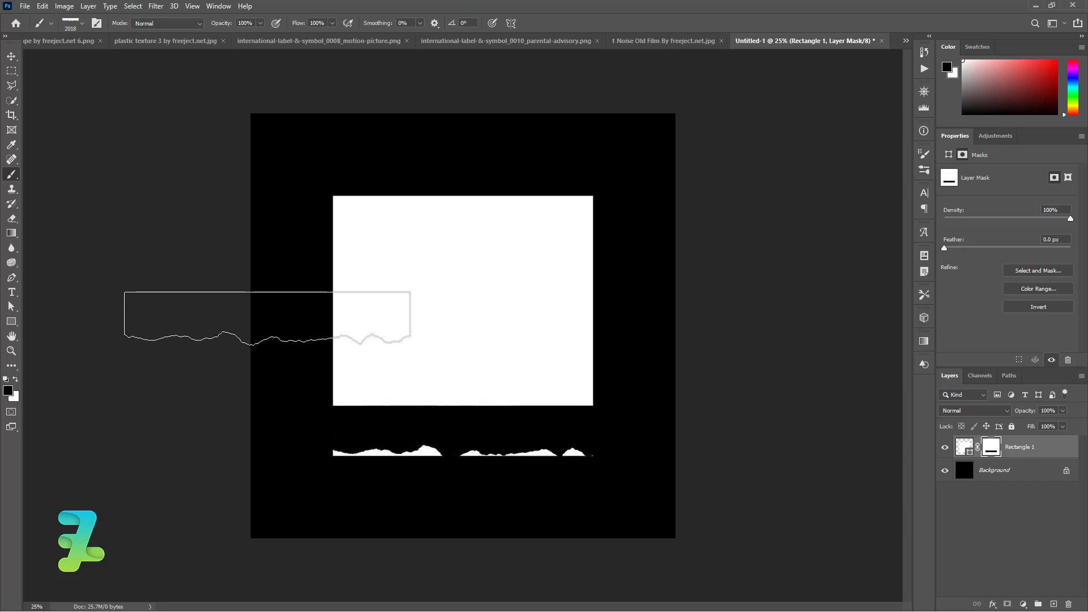
key(ctrl+z)
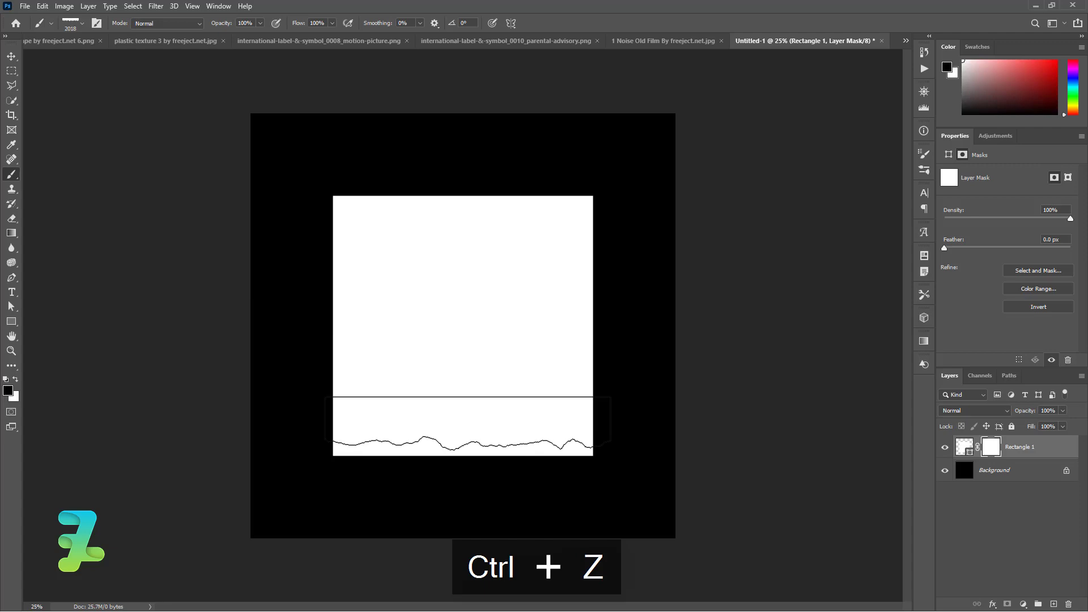
Stamp a torn bottom edge using brush tip 2018 rotated to 180°.
click(219, 6)
click(225, 111)
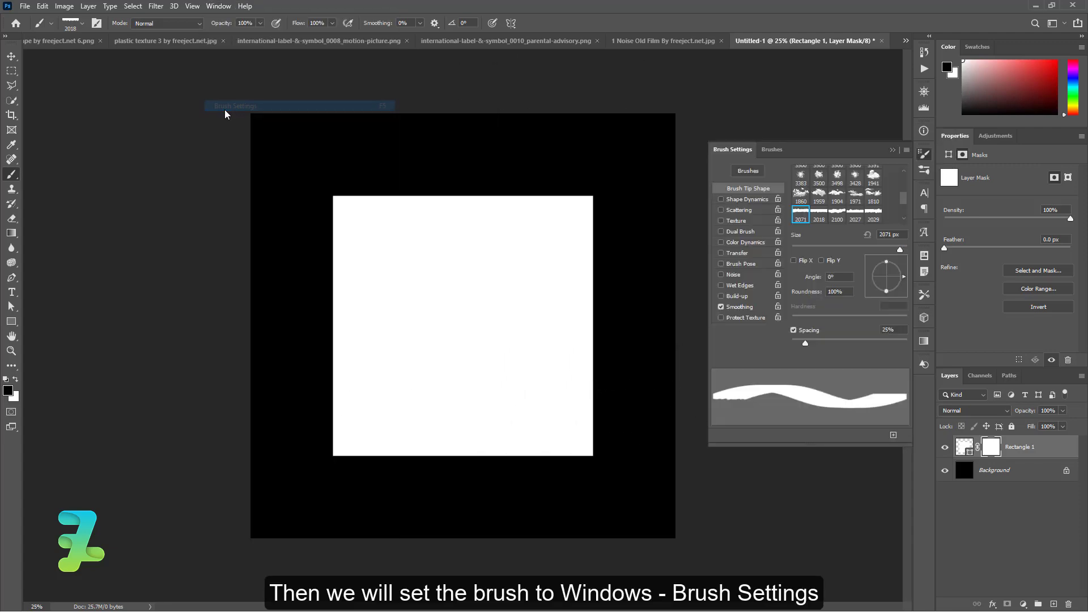
click(819, 212)
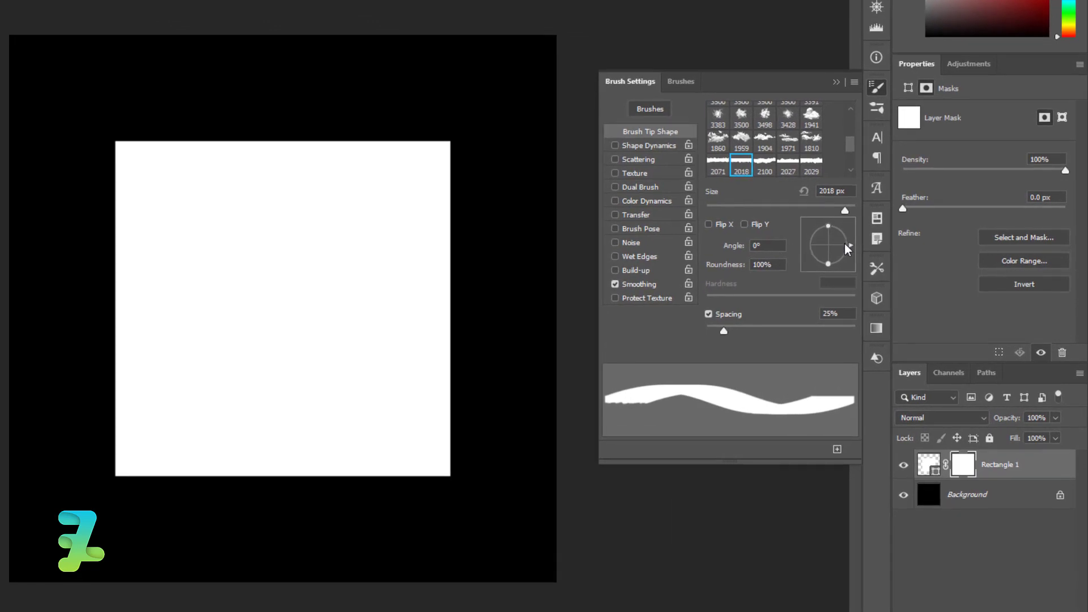
mouse_move(847, 250)
mouse_down()
mouse_move(843, 265)
mouse_move(816, 267)
mouse_move(787, 243)
mouse_up()
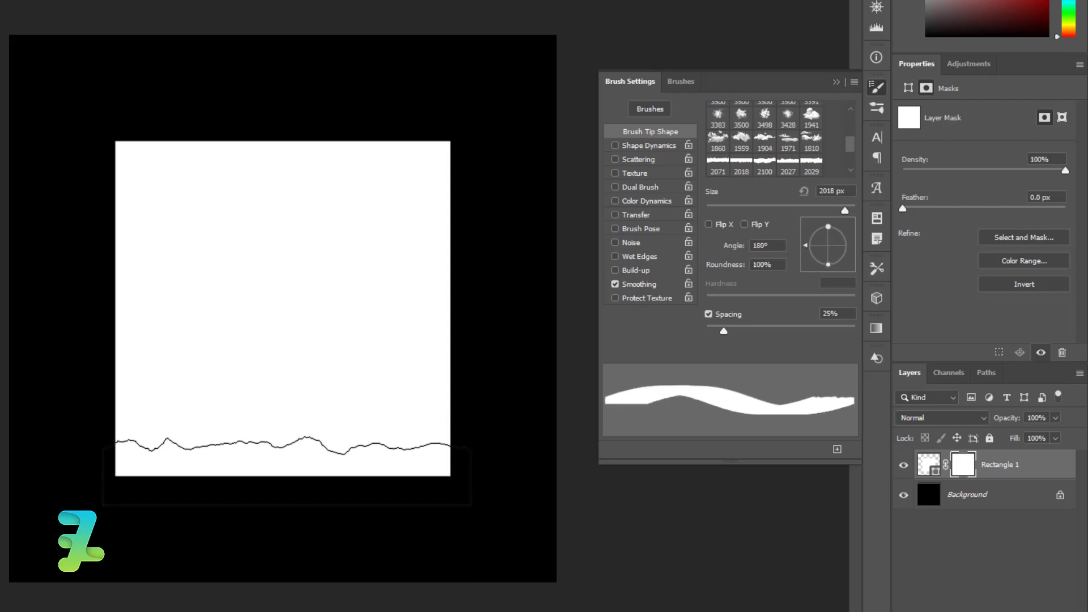
click(286, 471)
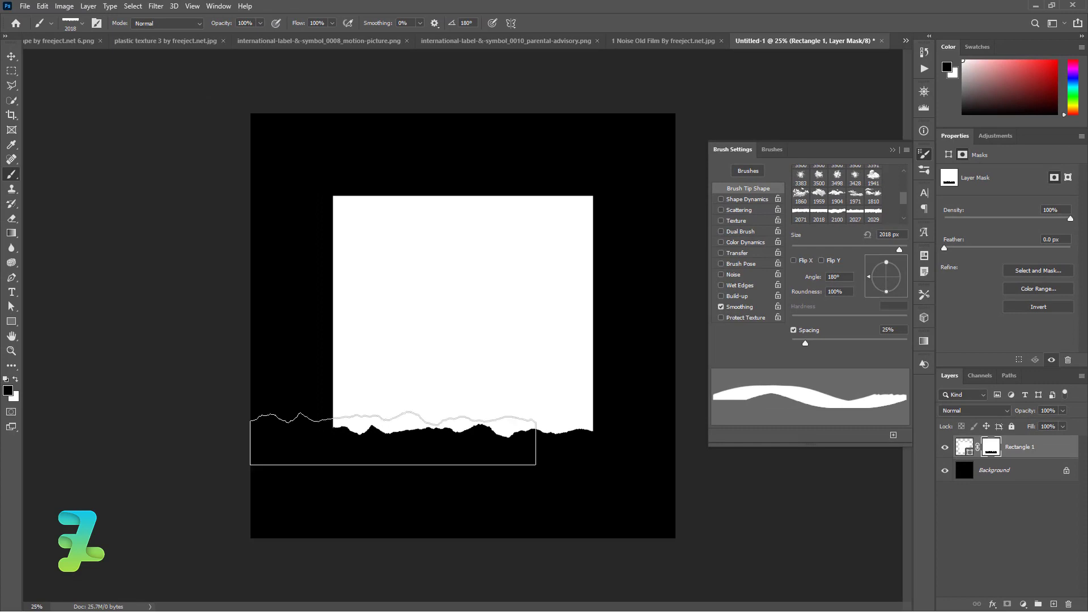
Tear away the lower-right corner with the 01.psd brush at 60°.
click(82, 24)
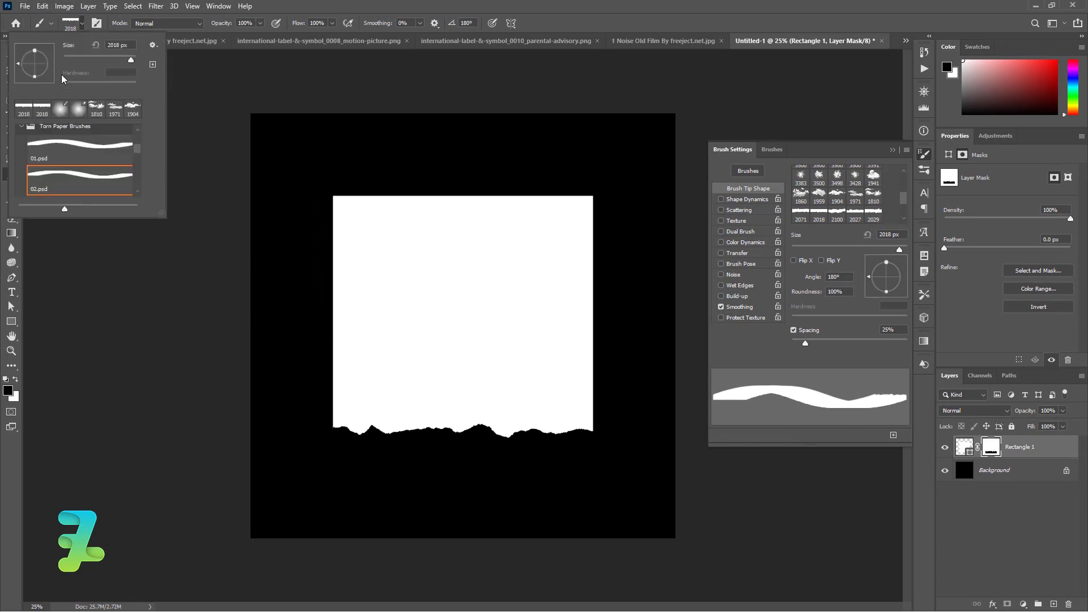
click(60, 149)
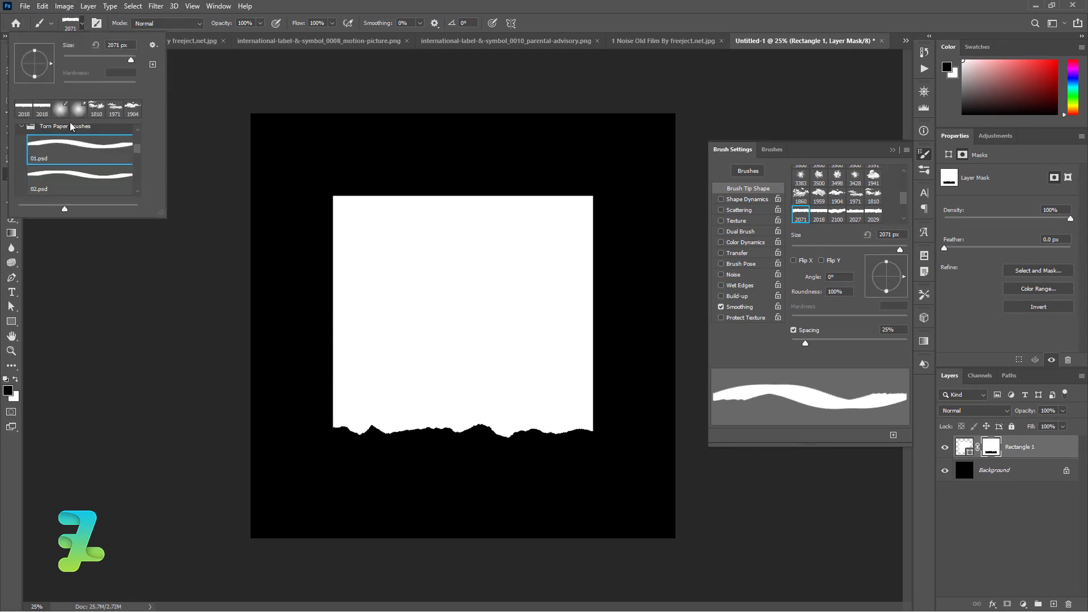
click(81, 24)
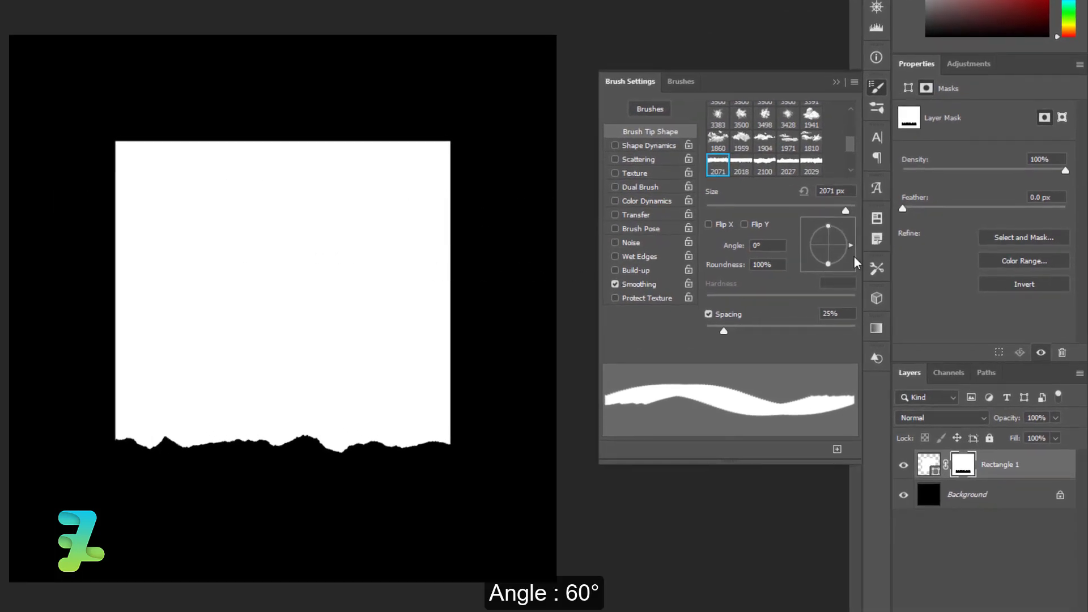
drag(852, 246, 848, 219)
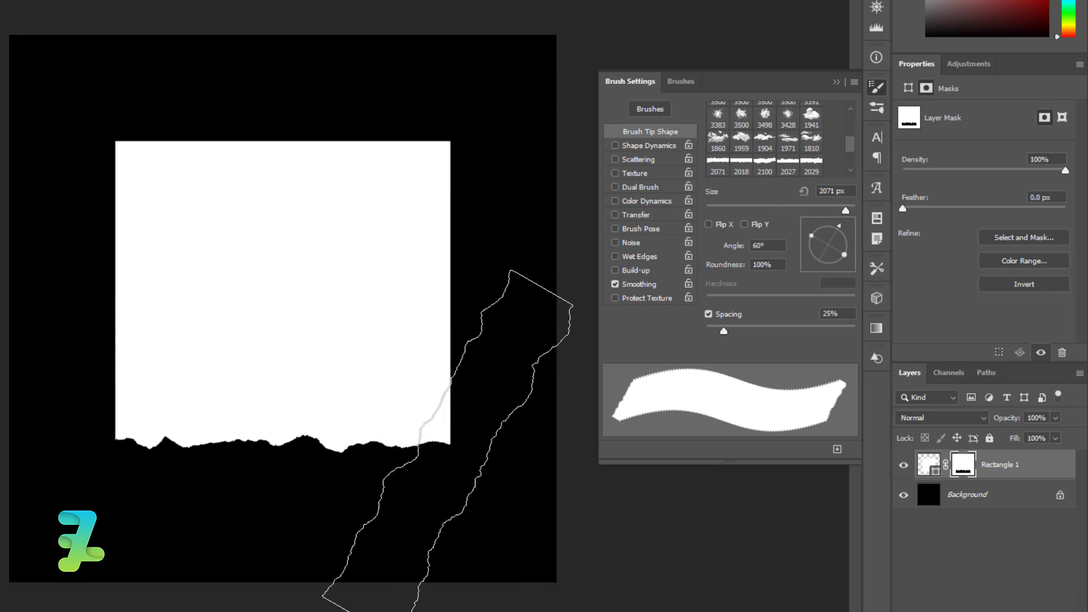
click(445, 434)
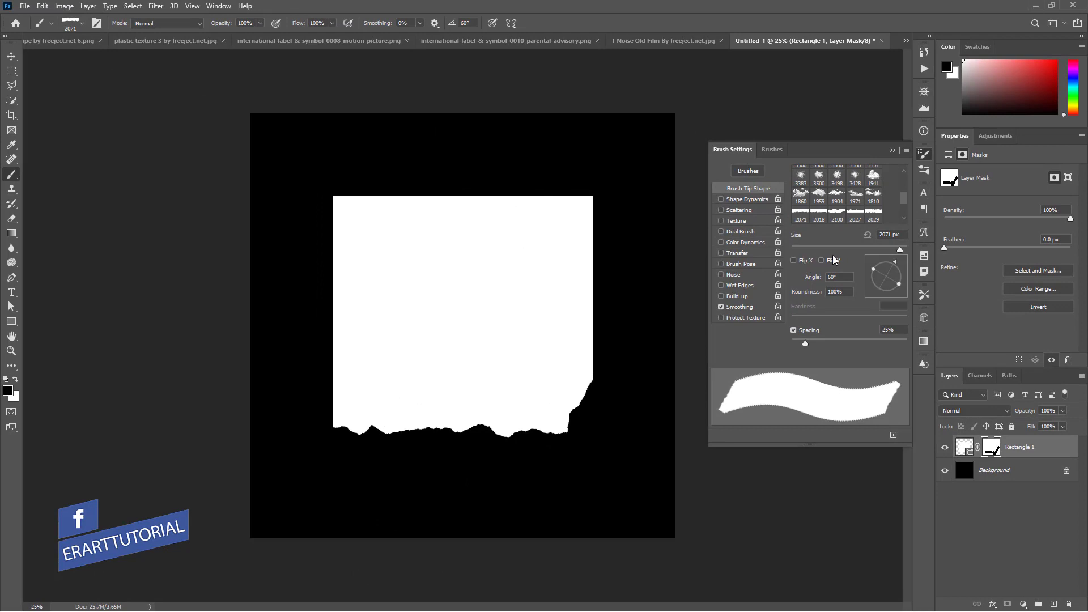
click(80, 25)
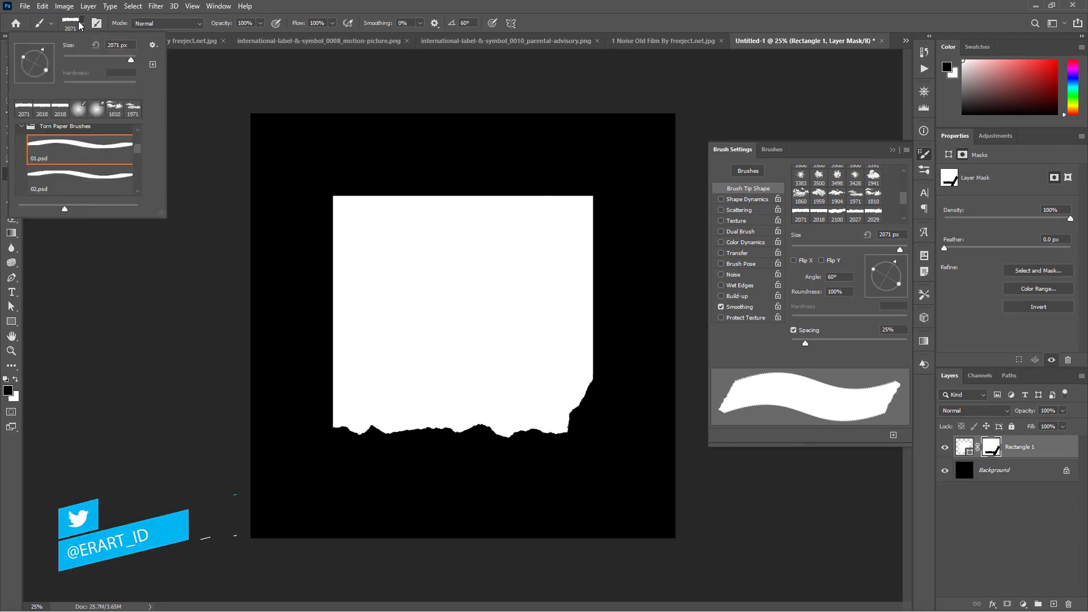
Tear the top edge with 03.psd and the left edge with 04.psd at -90°.
drag(136, 155, 141, 161)
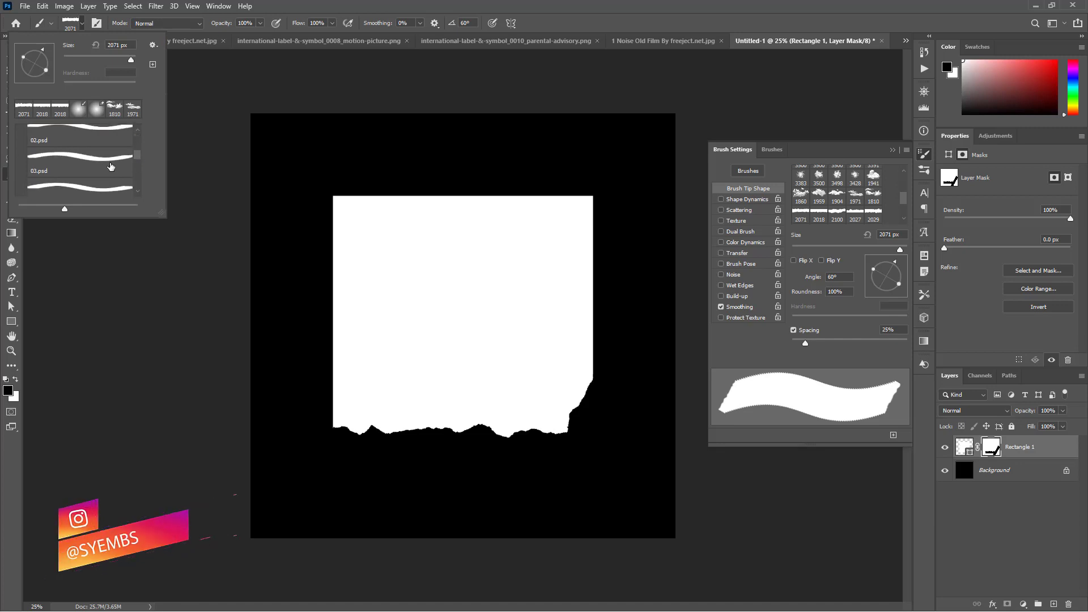
click(113, 167)
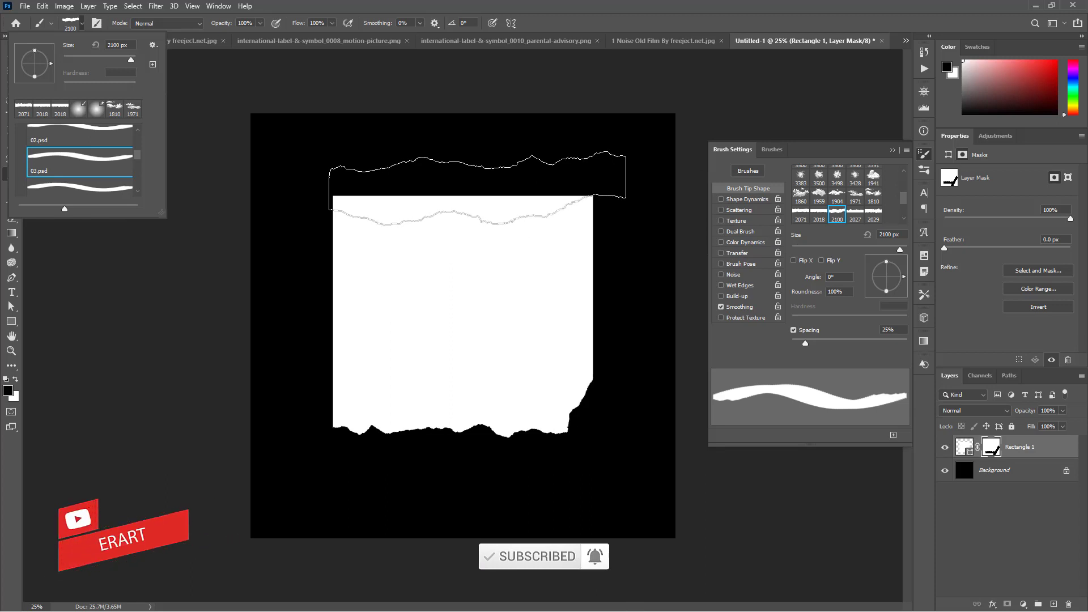
click(479, 187)
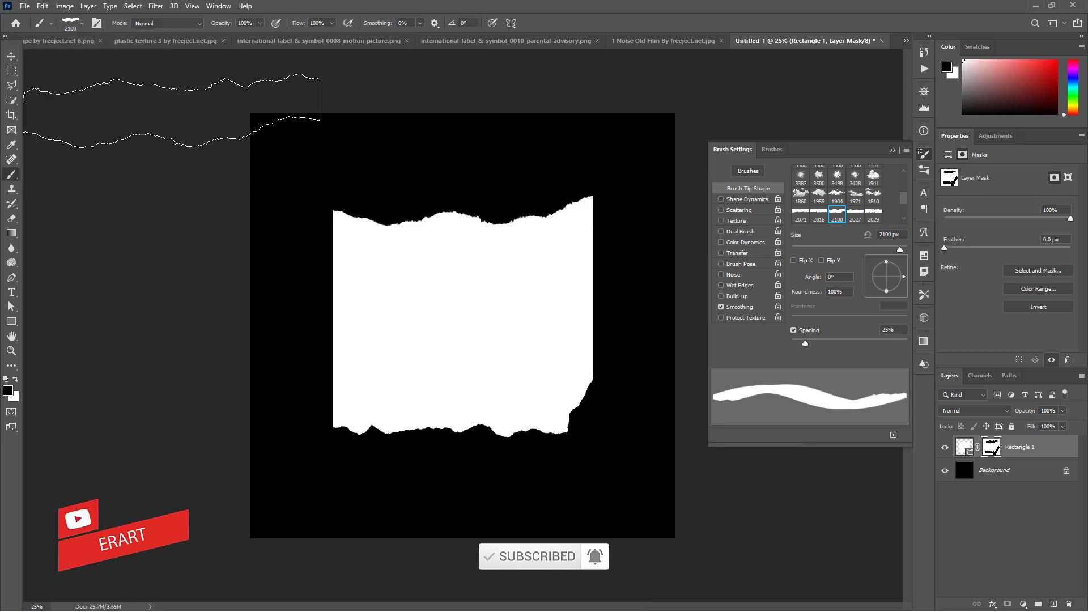
click(82, 25)
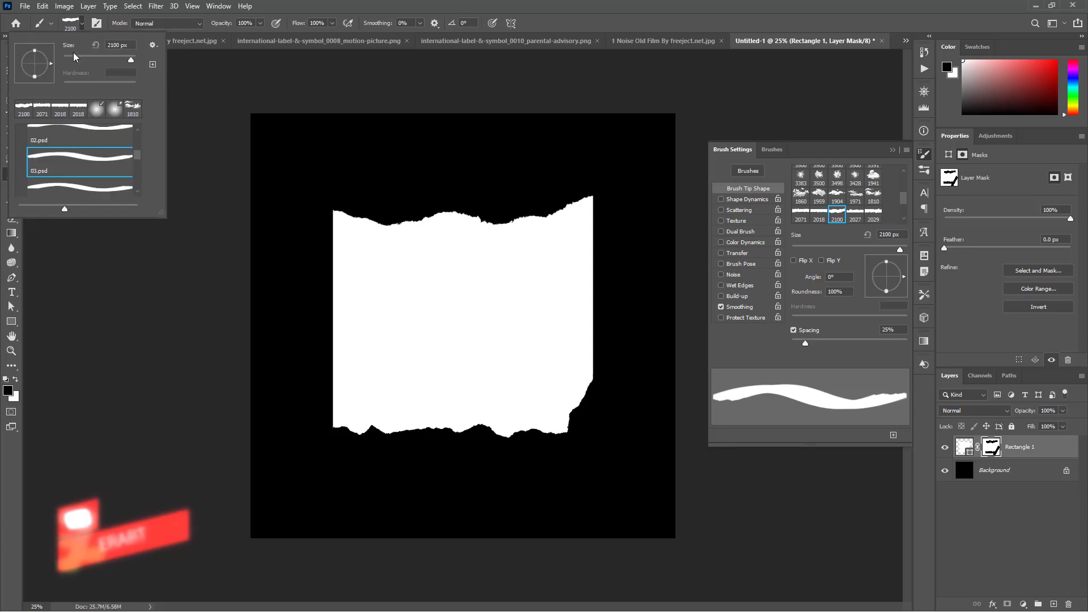
click(89, 187)
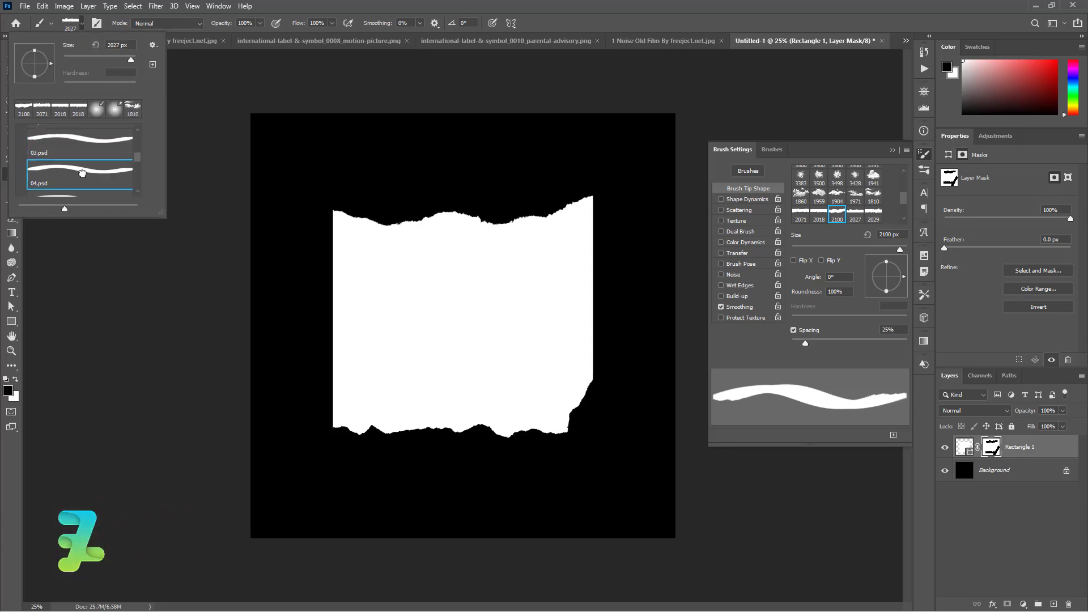
key(Return)
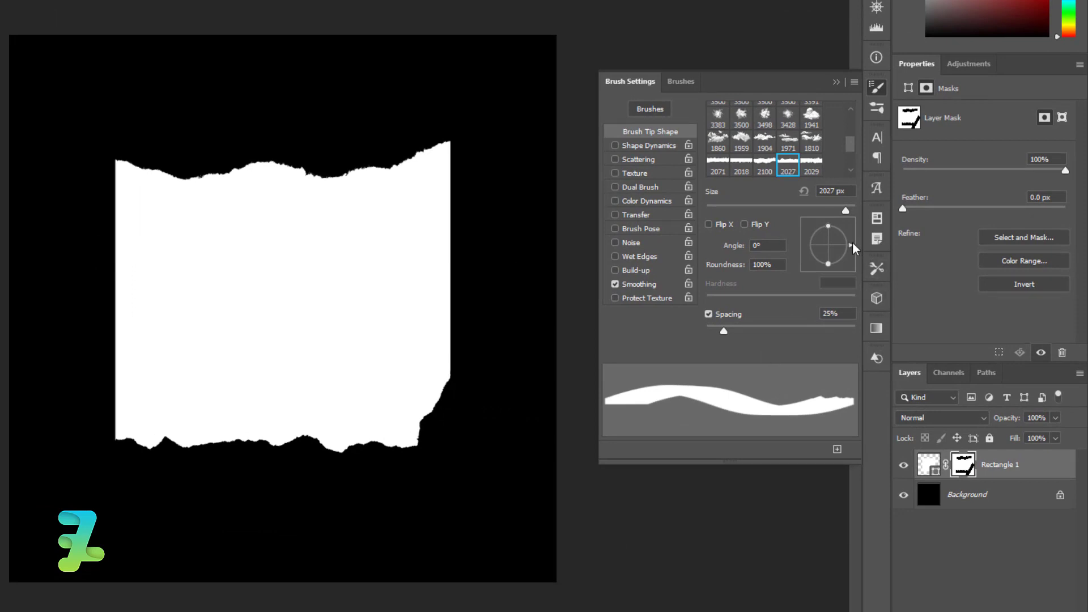
mouse_move(852, 245)
mouse_down()
mouse_move(841, 270)
mouse_move(822, 274)
mouse_up()
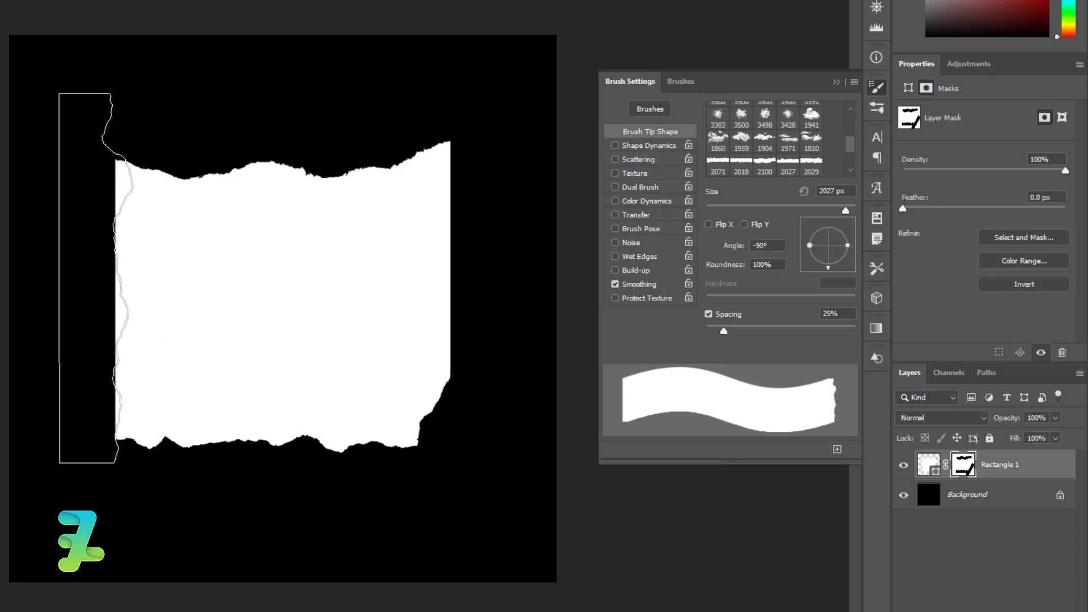
click(90, 278)
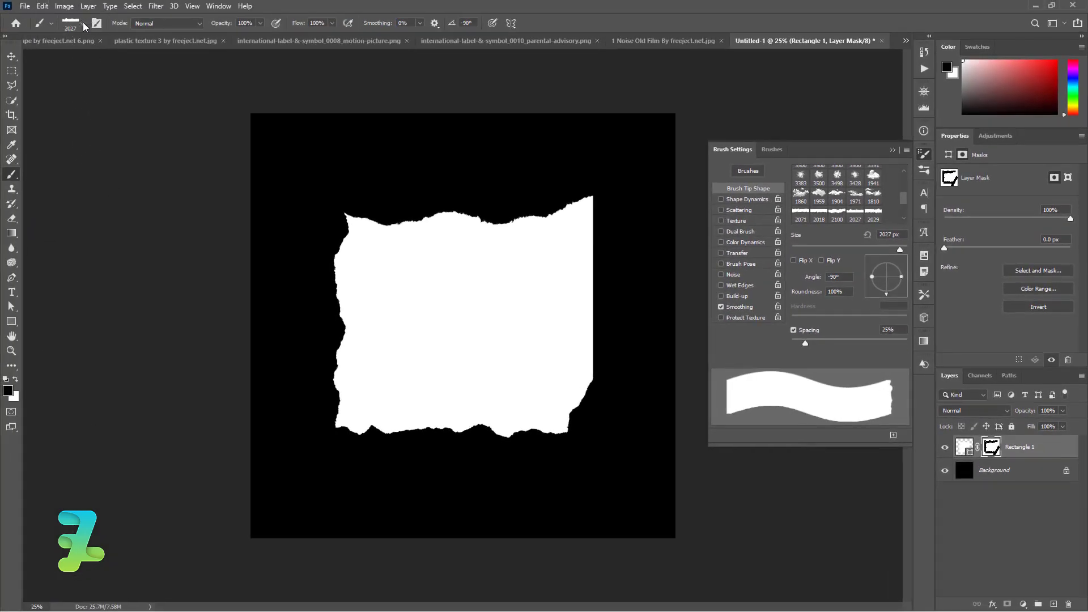
Switch to the 05.psd torn-paper brush rotated to 90° for the right edge.
click(82, 24)
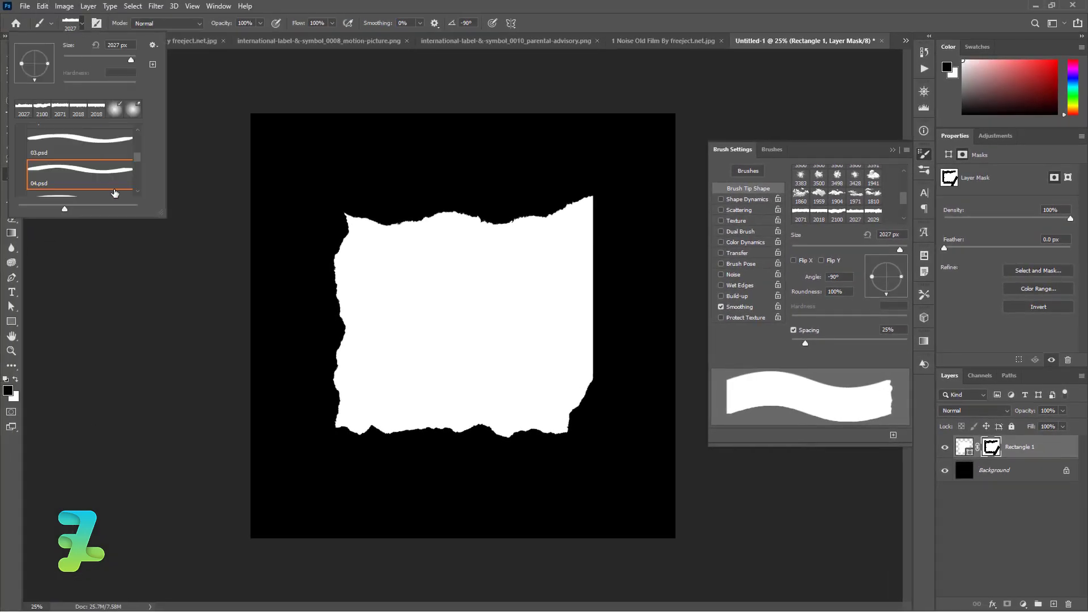
click(137, 192)
click(110, 188)
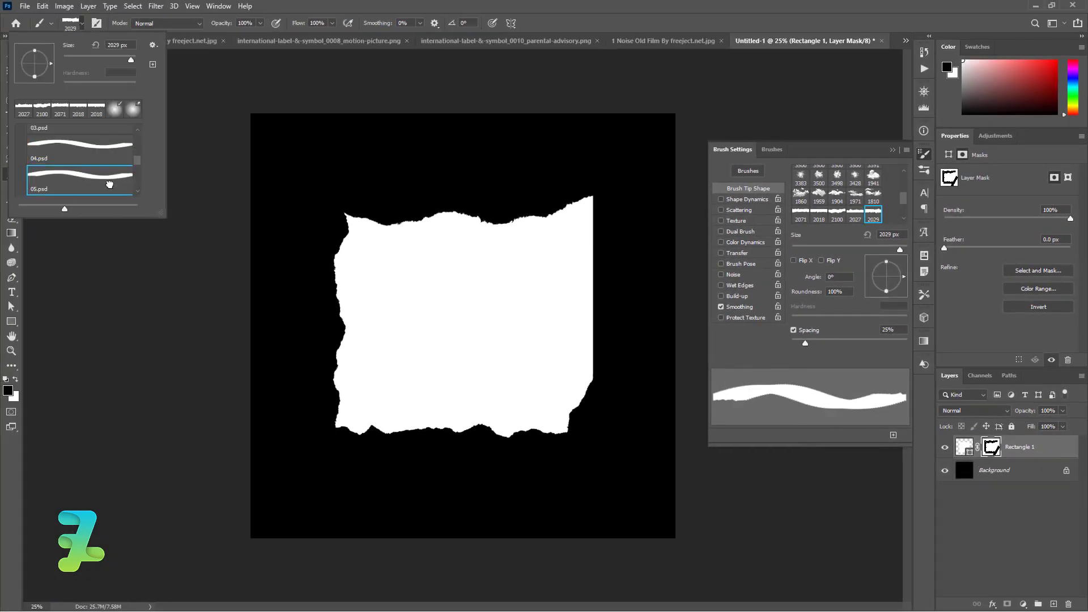
click(197, 94)
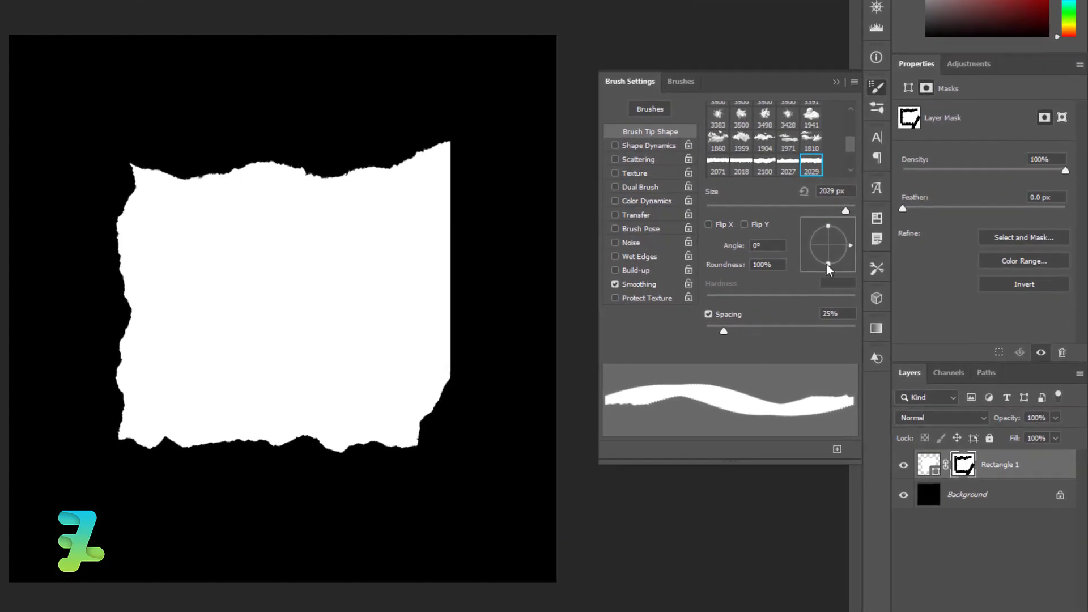
drag(844, 239, 828, 224)
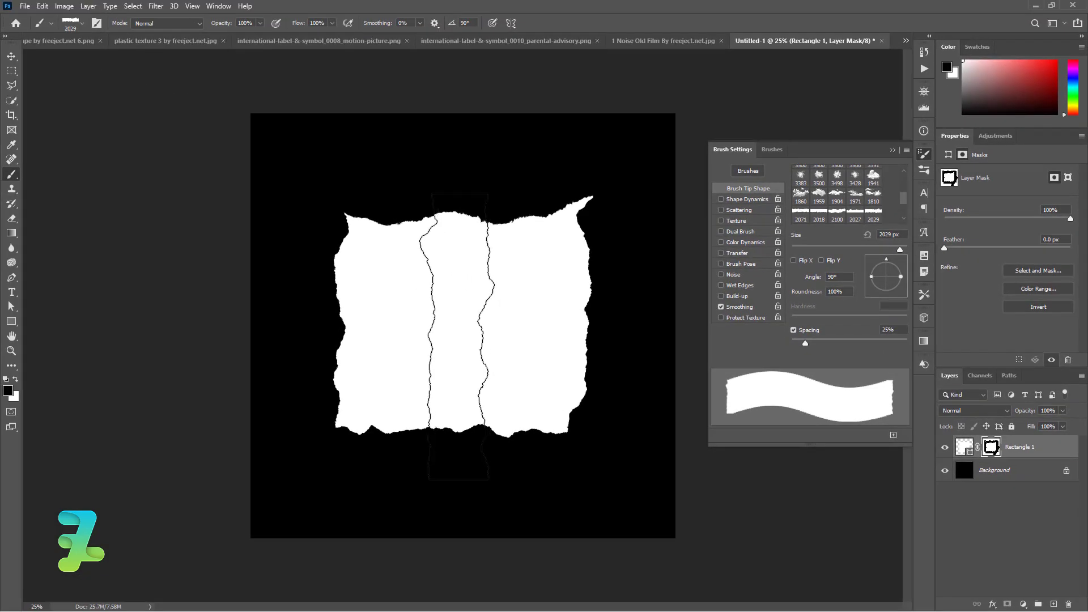
Scale the torn shape layer up to about 116% (2124 px).
click(11, 55)
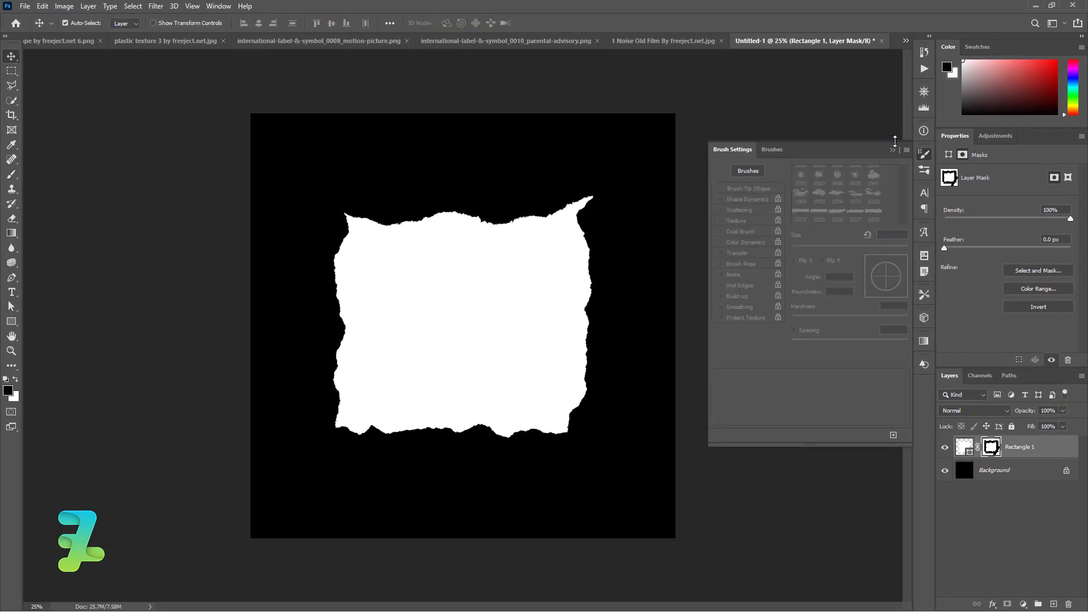
click(894, 151)
click(970, 446)
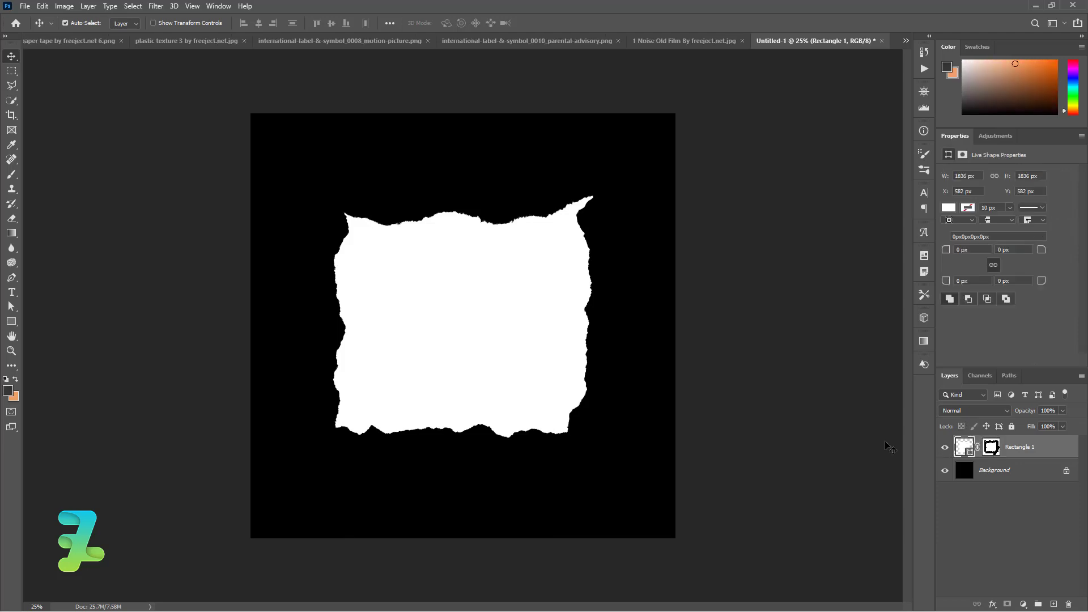
key(ctrl+t)
drag(593, 191, 610, 172)
click(13, 60)
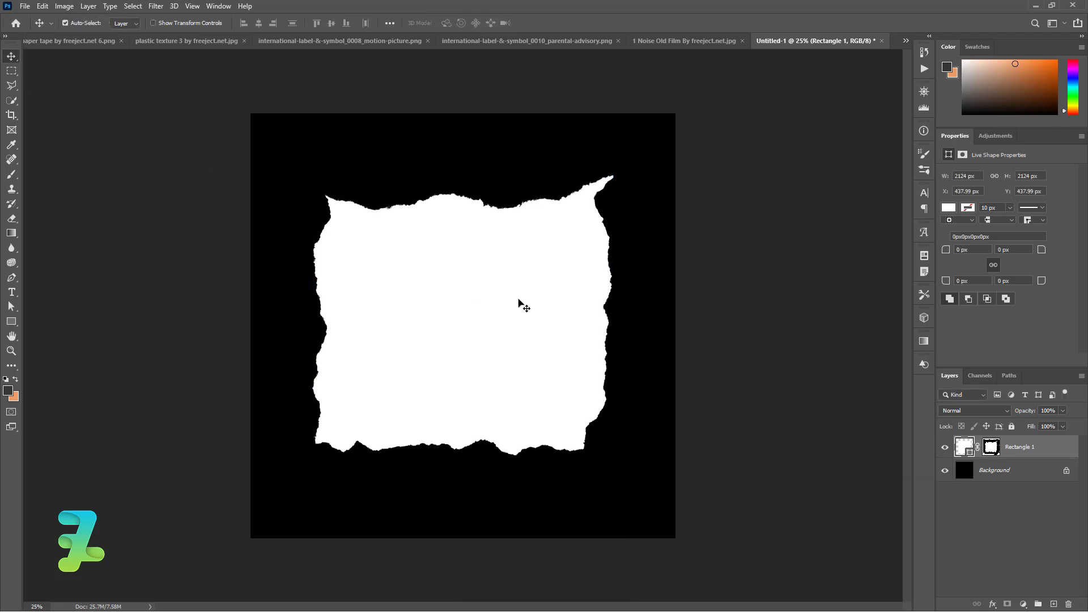
Draw a white 1952 × 848 px rectangle across the torn square's upper part.
click(12, 323)
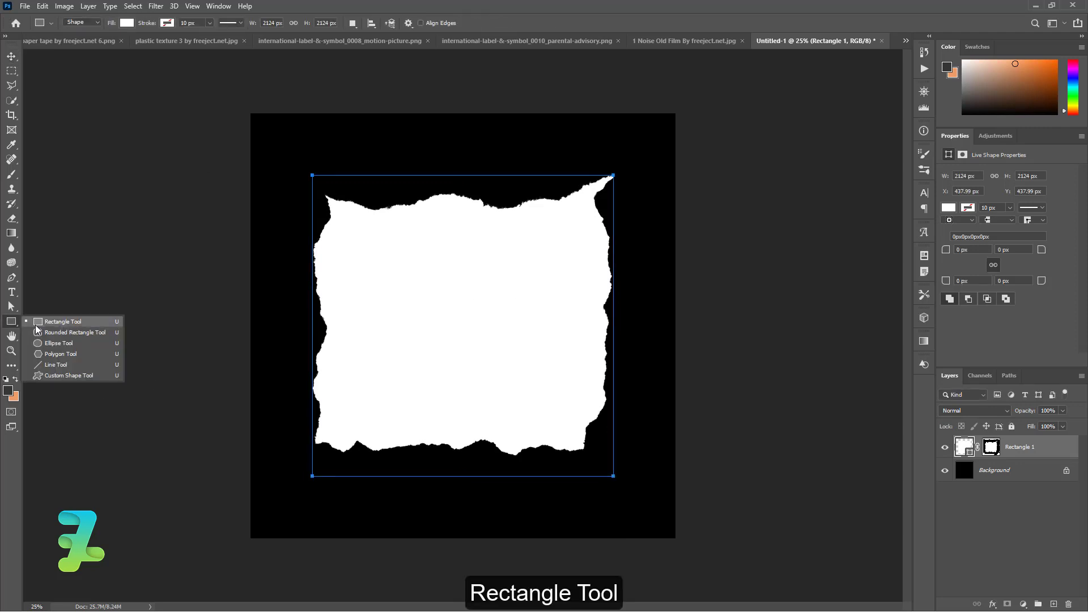
click(36, 326)
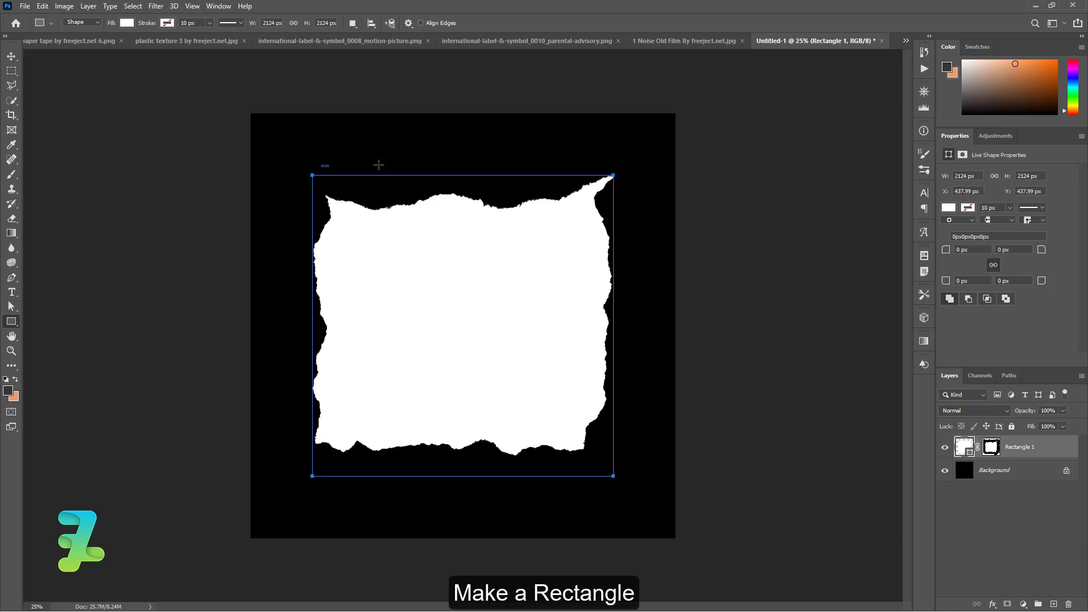
drag(378, 165, 595, 287)
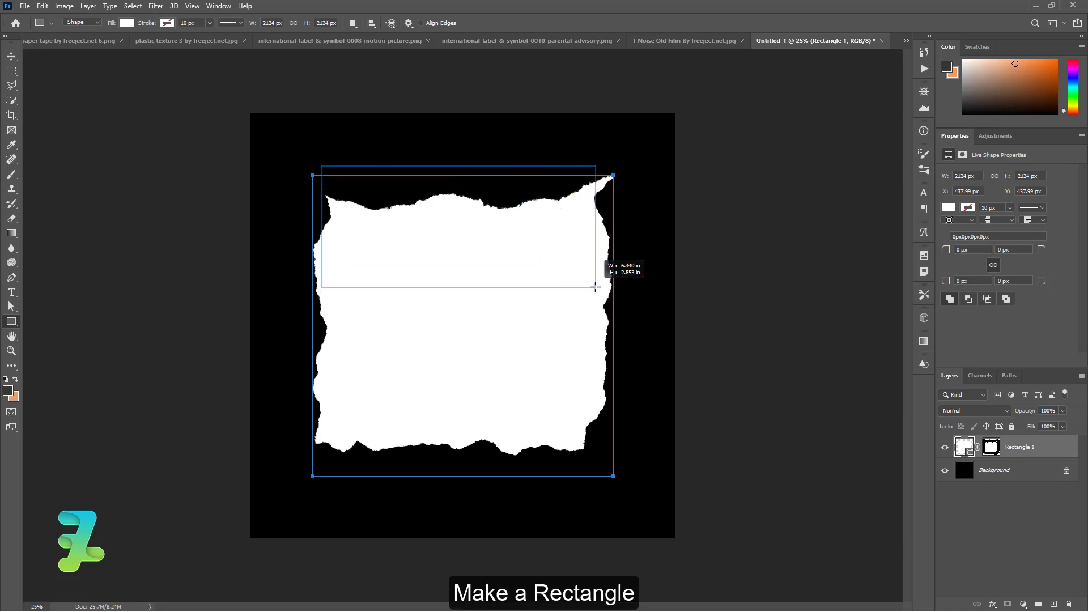
drag(596, 287, 599, 287)
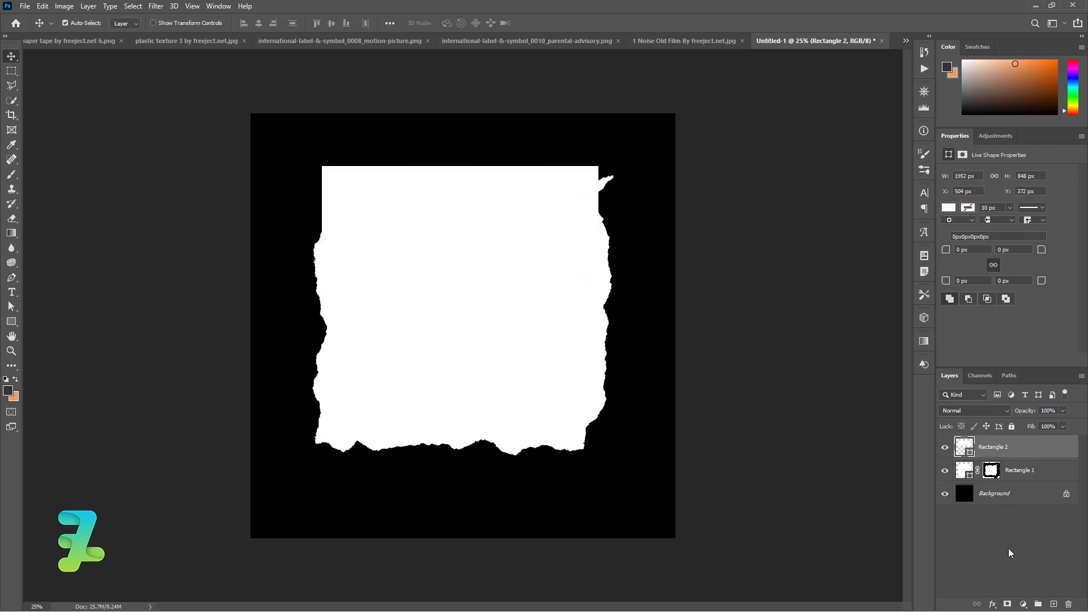
Add a layer mask to Rectangle 2 and set up a black brush with Brush Settings shown.
click(1008, 605)
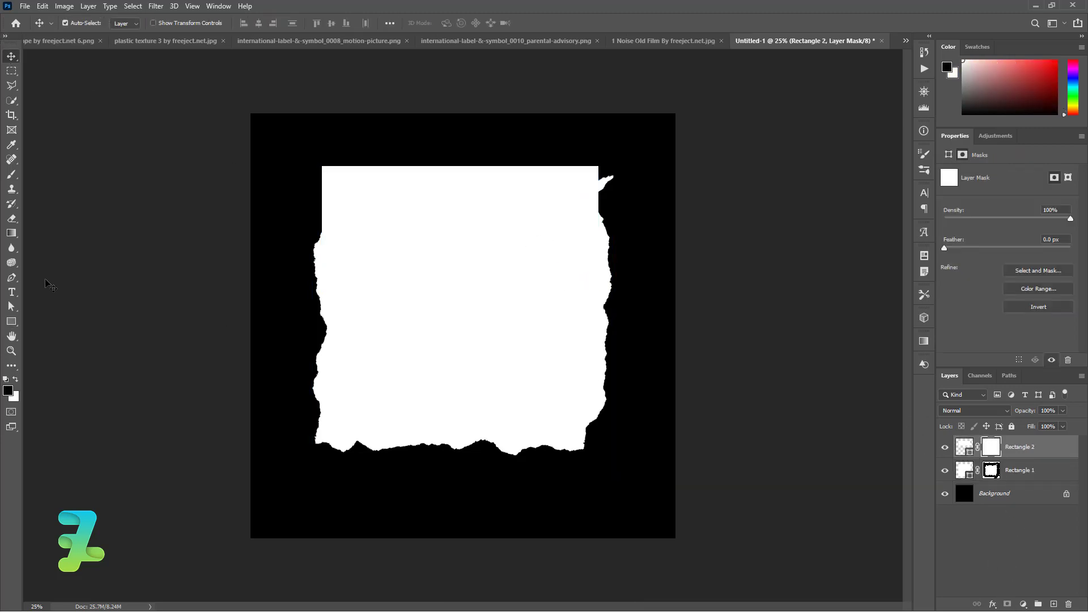
click(8, 392)
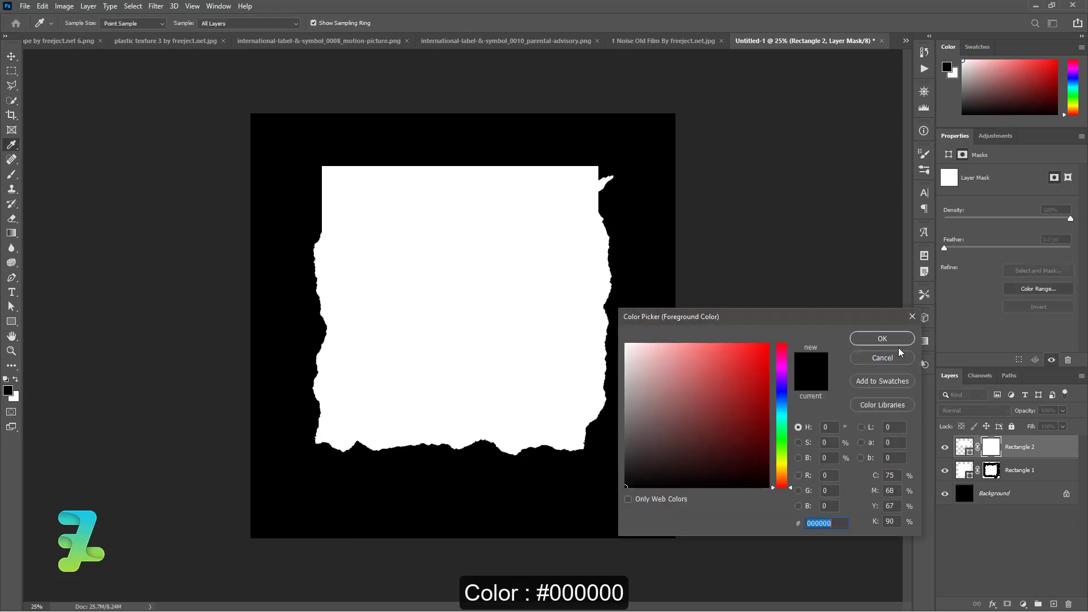
click(873, 337)
click(11, 174)
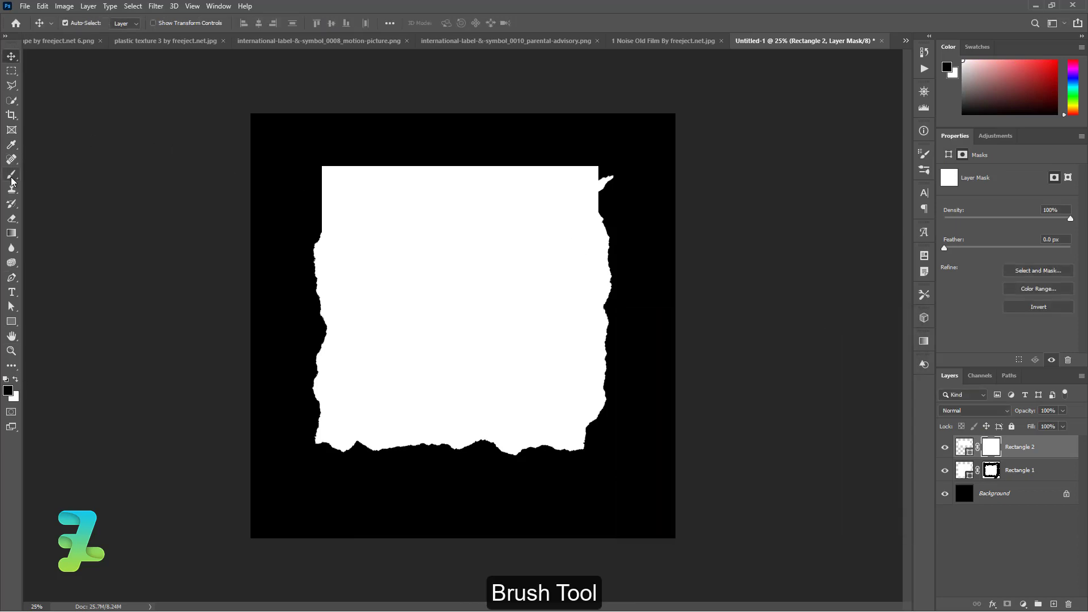
click(83, 24)
click(83, 24)
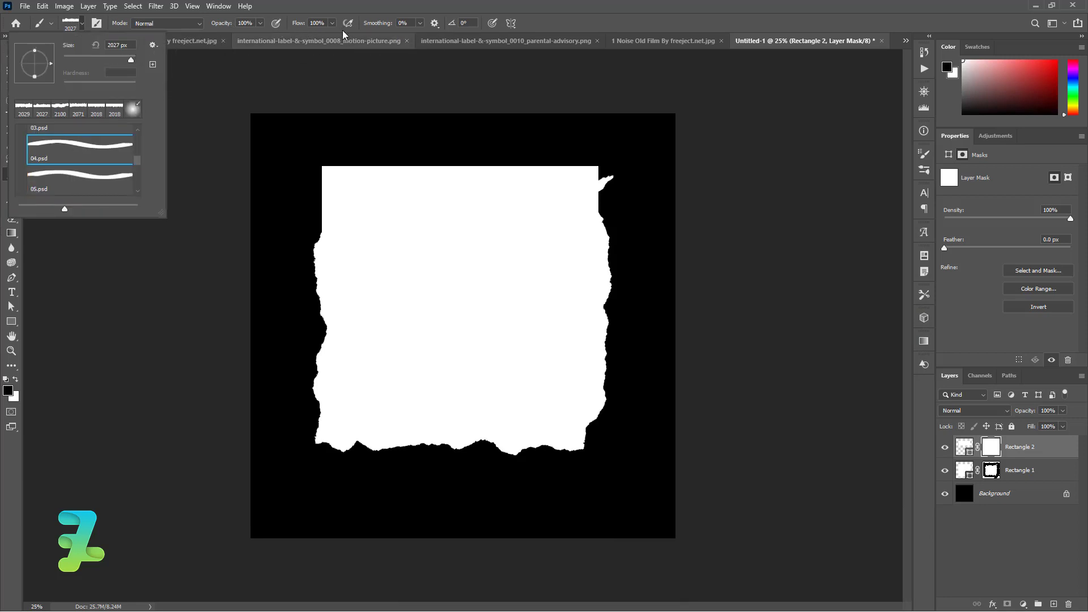
click(219, 6)
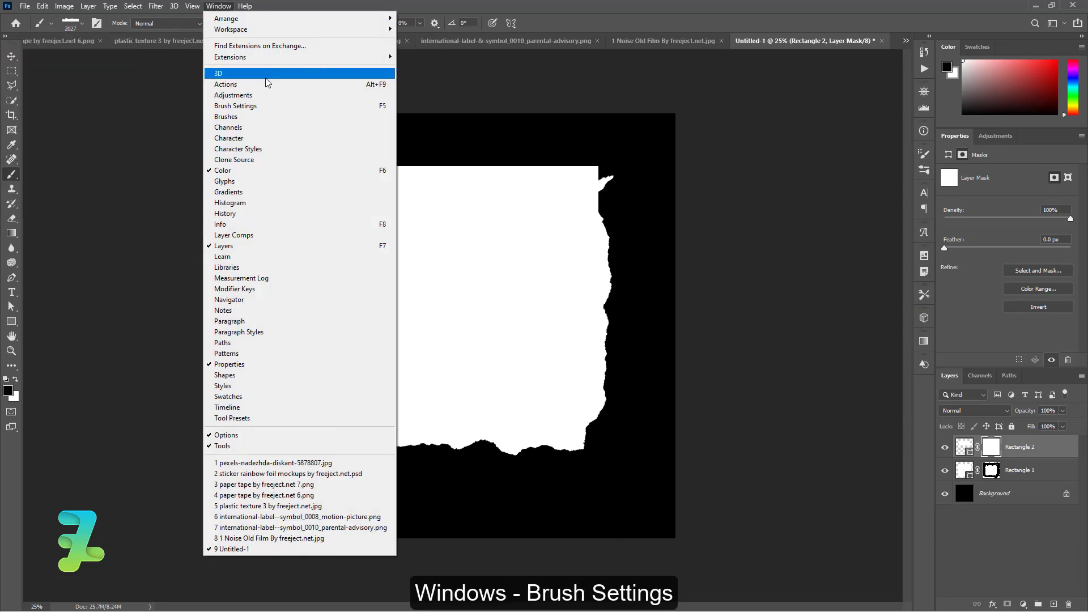
click(256, 108)
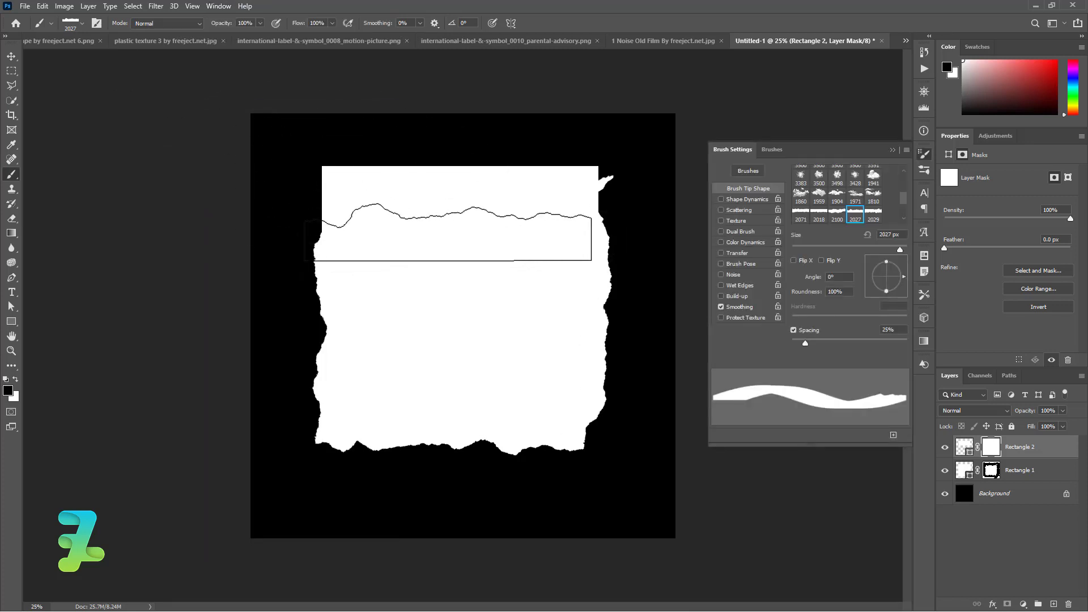
Tear the strip's edge and top-right corner with stamps at 135° and 45°.
mouse_move(415, 225)
mouse_down()
mouse_move(549, 242)
mouse_move(563, 217)
mouse_up()
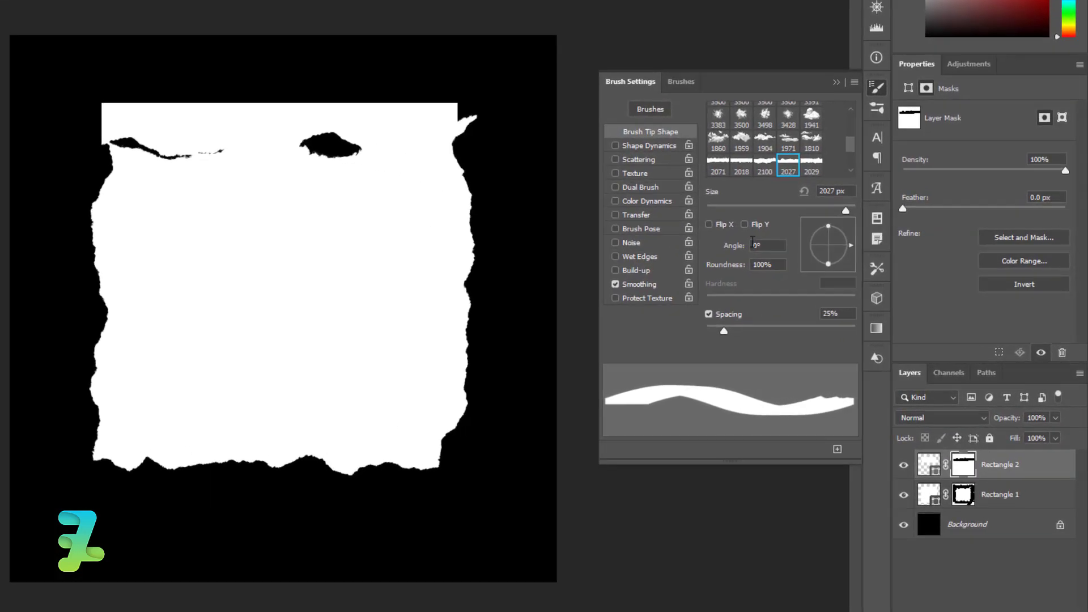
drag(880, 263, 846, 244)
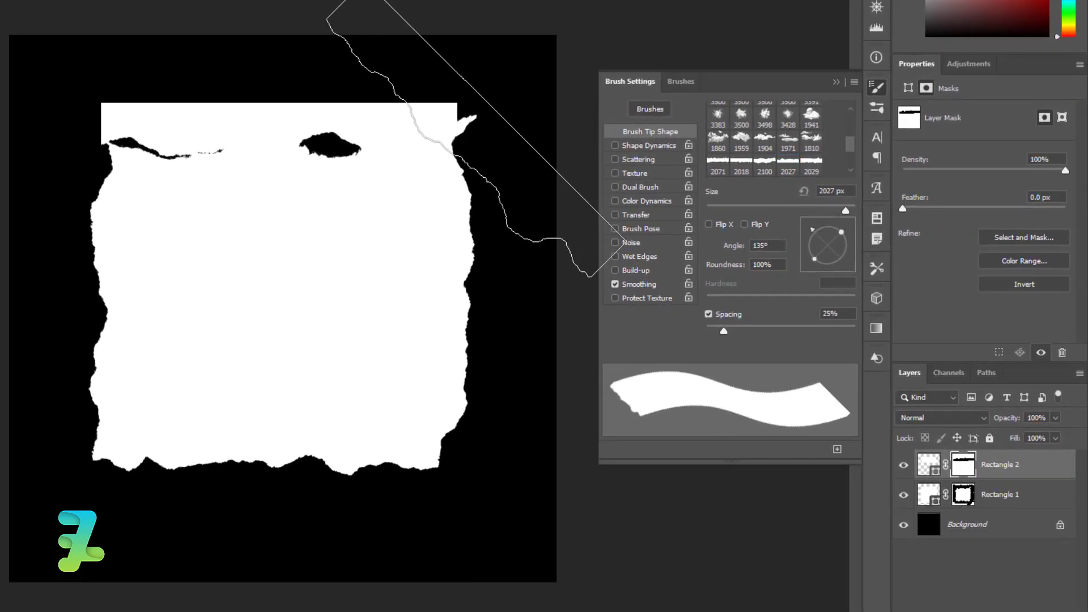
click(363, 34)
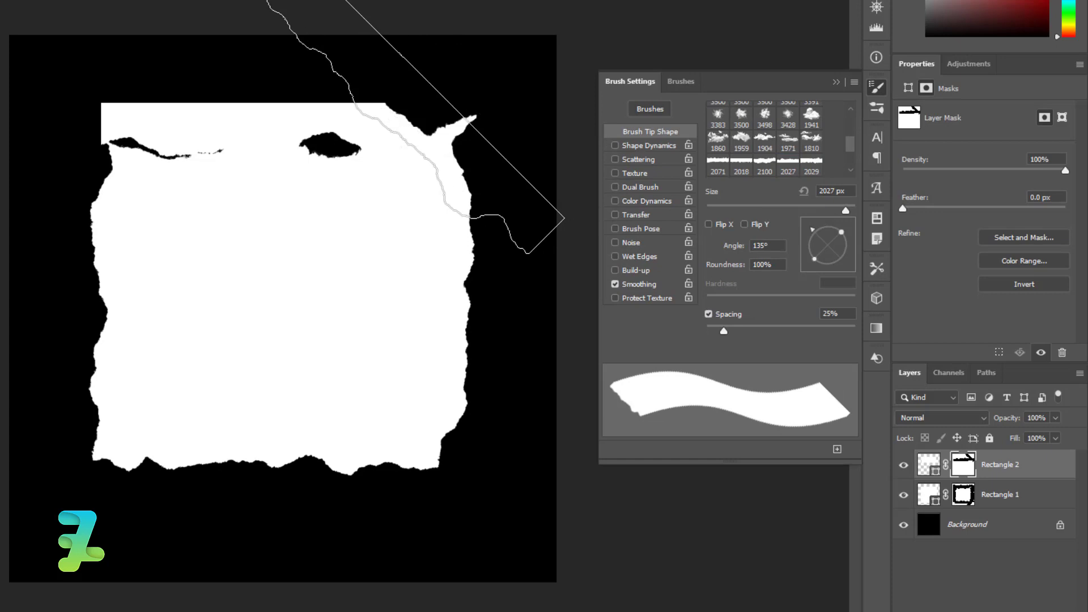
drag(853, 223, 849, 229)
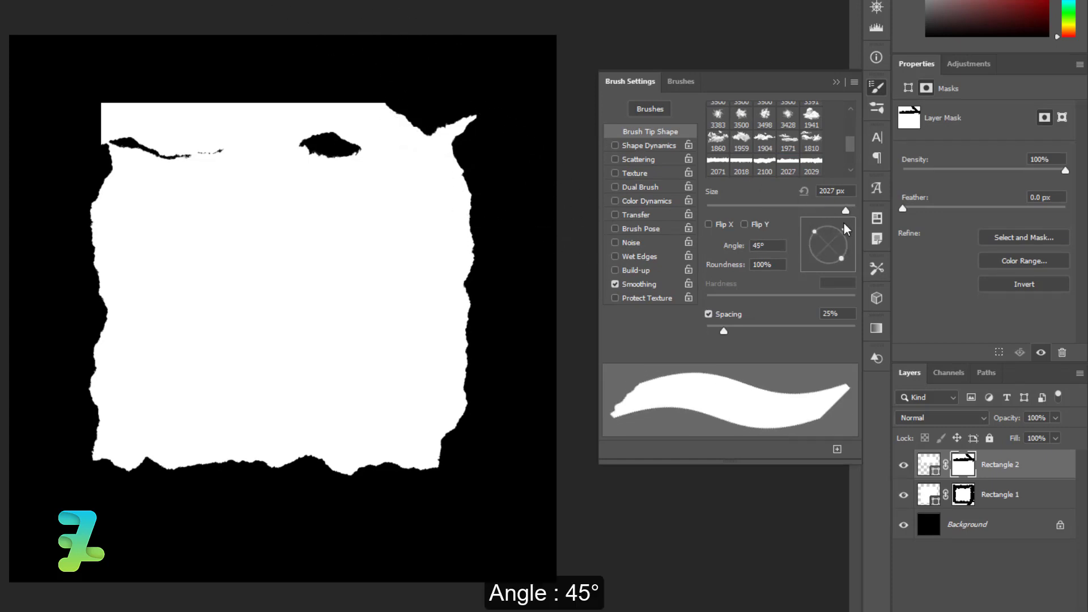
click(371, 139)
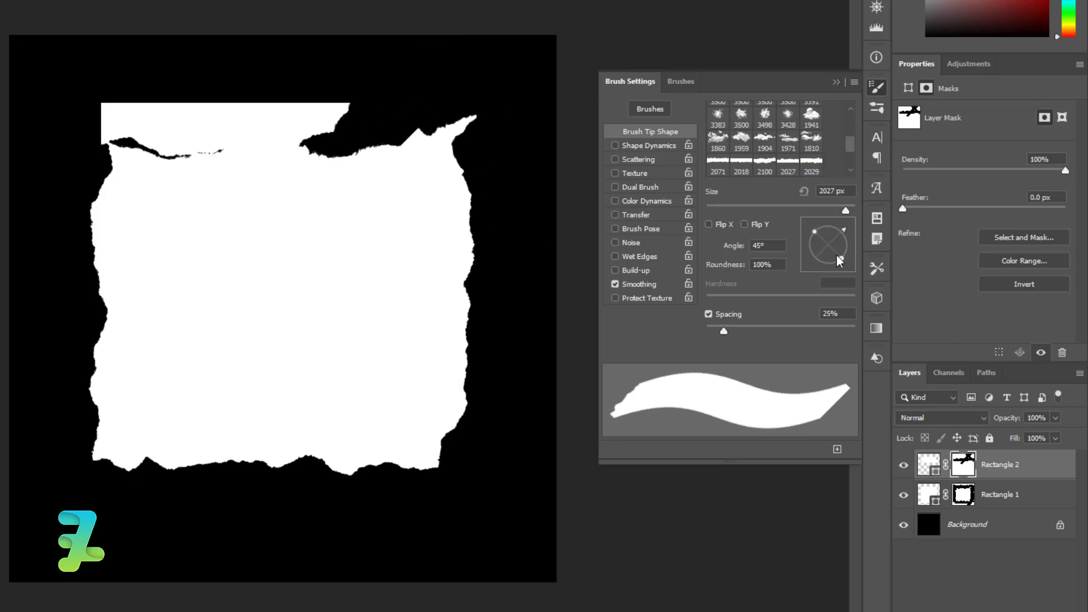
Stamp a torn edge into the strip's top-left corner and switch to brush tip 2027.
drag(840, 261, 800, 284)
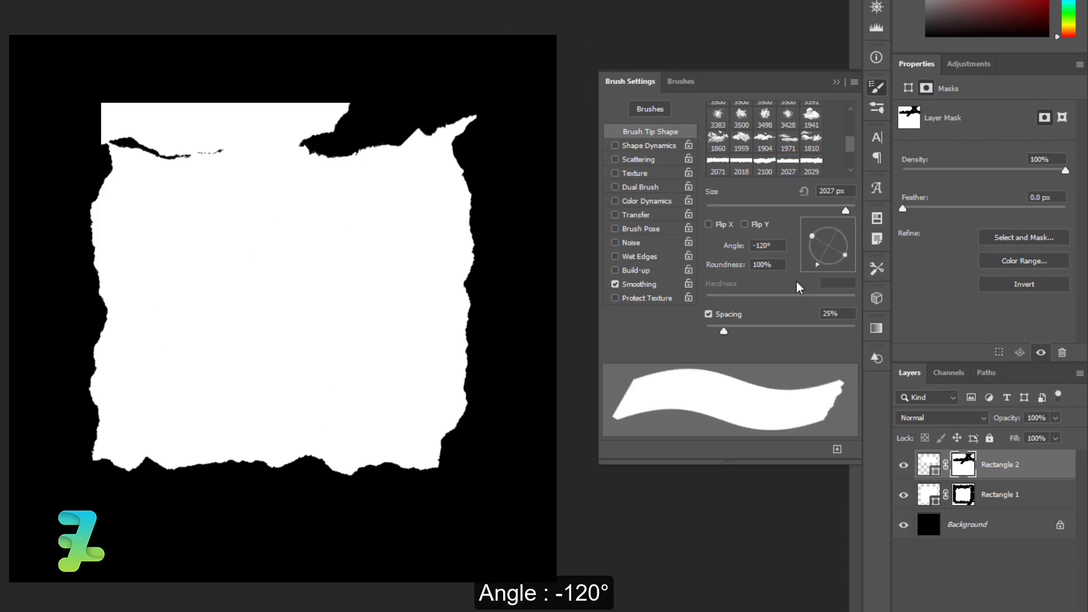
click(170, 3)
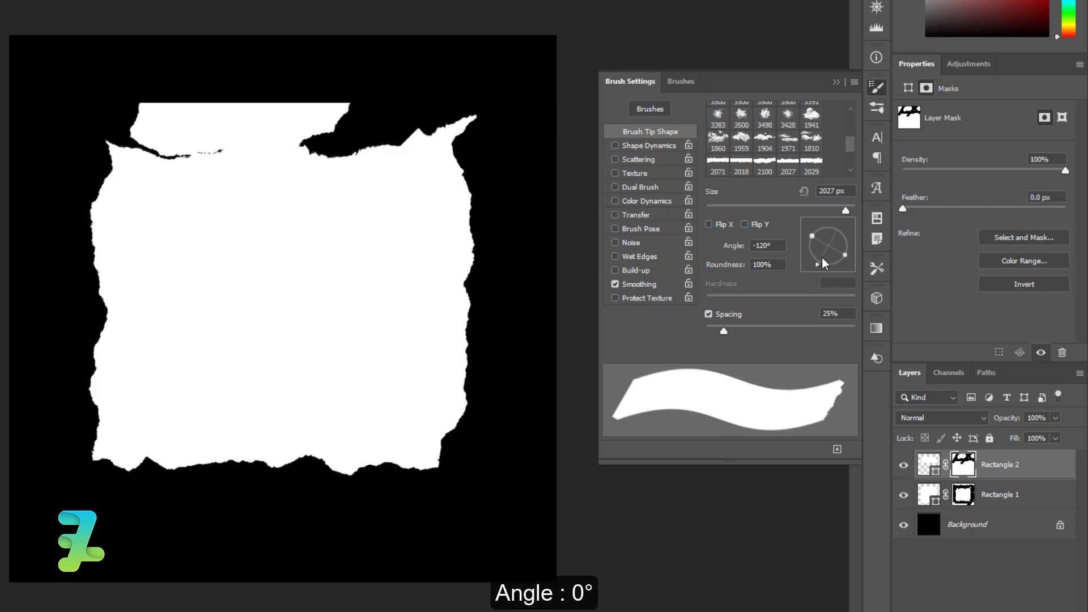
mouse_move(822, 256)
mouse_down()
mouse_move(828, 224)
mouse_move(785, 225)
mouse_up()
click(788, 163)
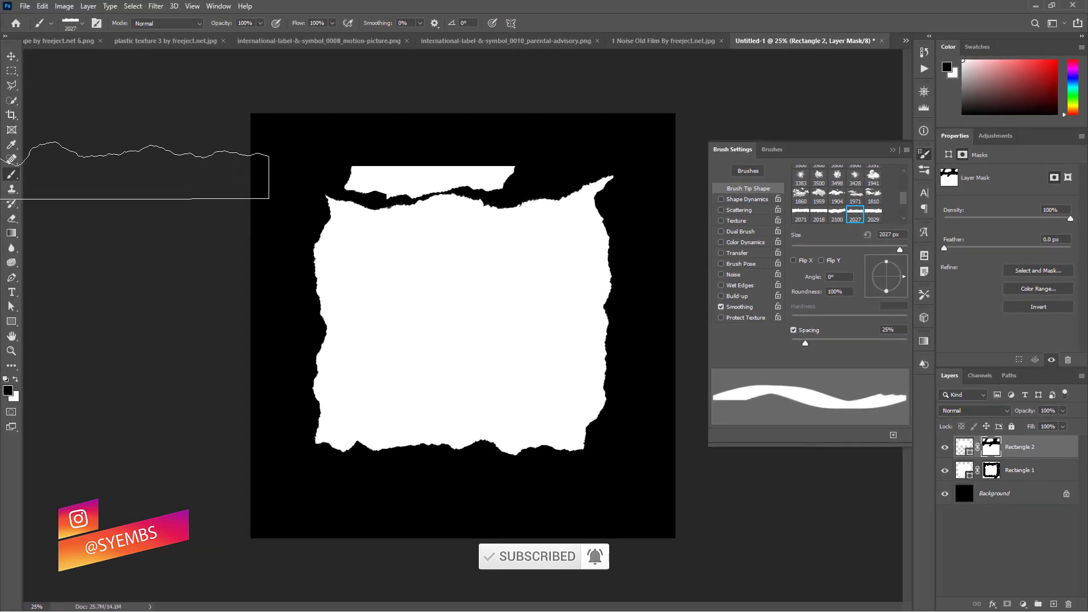
click(11, 56)
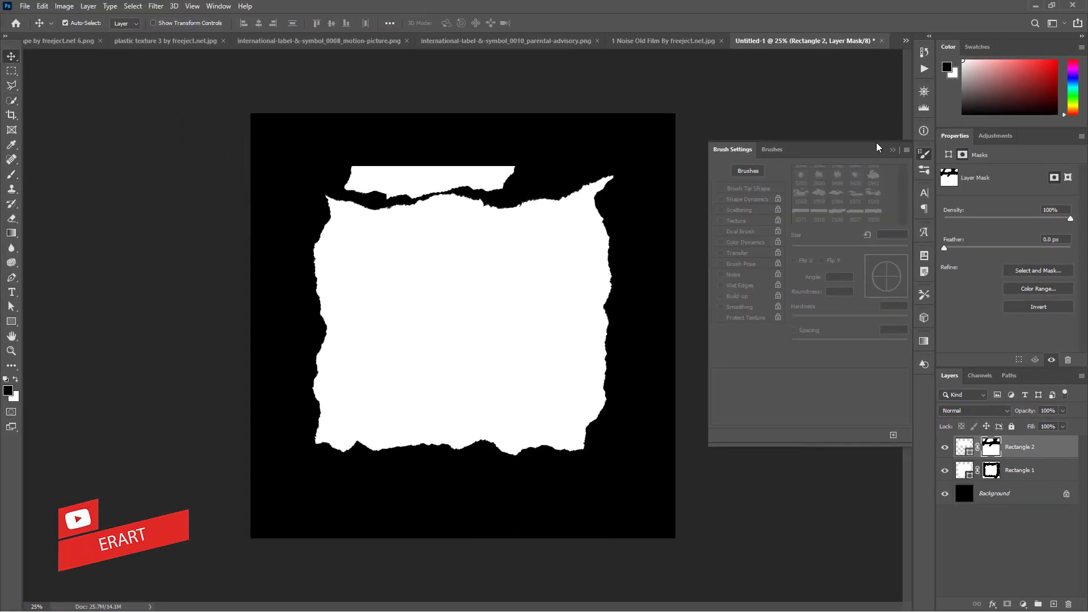
Nudge the Rectangle 2 shape slightly up and to the left.
click(893, 150)
click(964, 447)
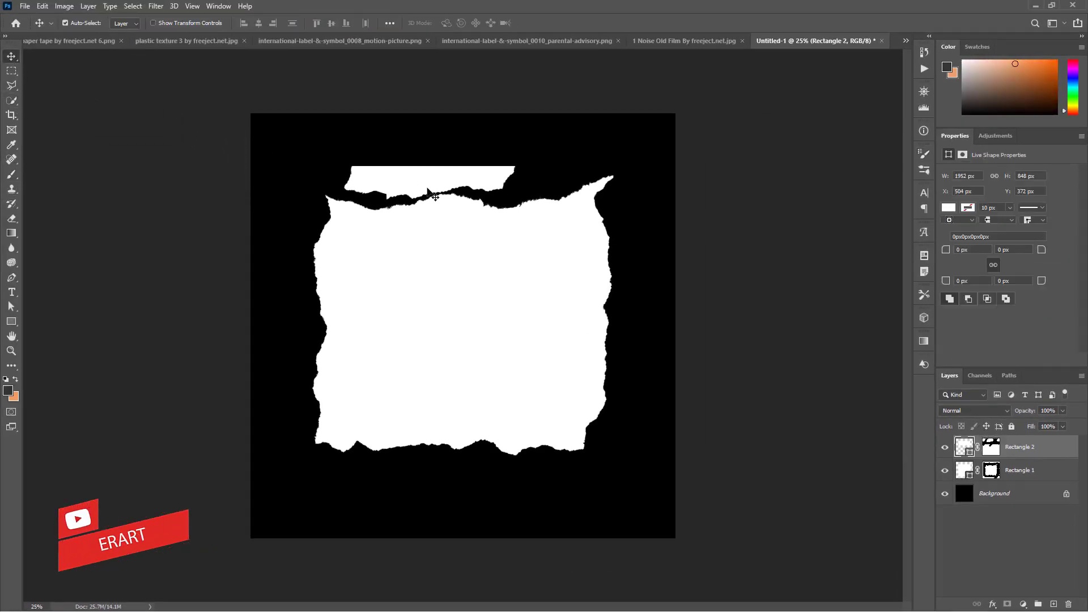
drag(416, 186, 405, 179)
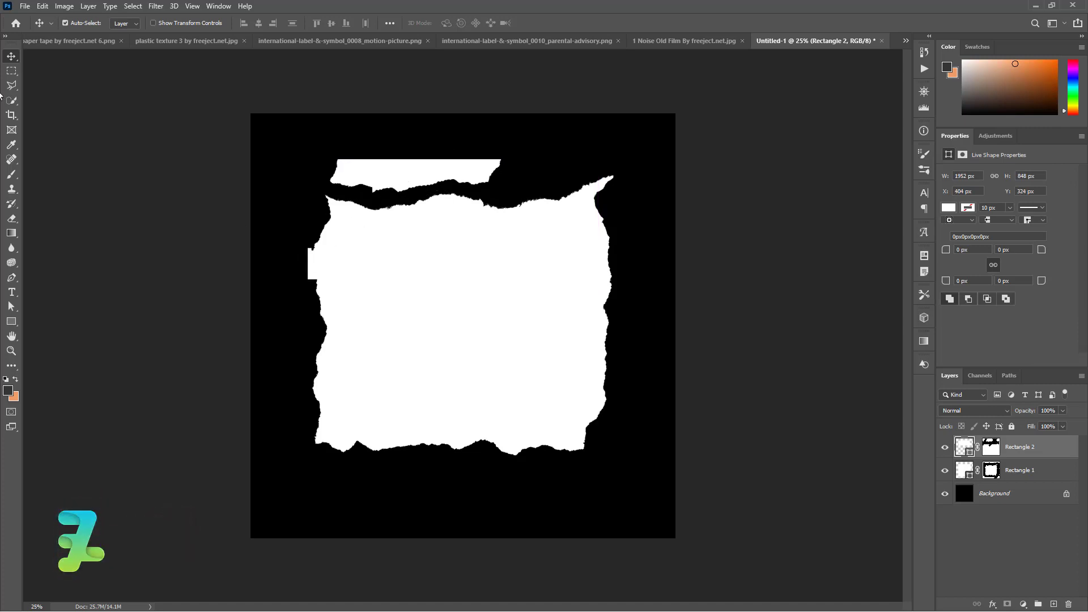
Paint black on Rectangle 2's mask to hide the stray edge on its left.
click(12, 177)
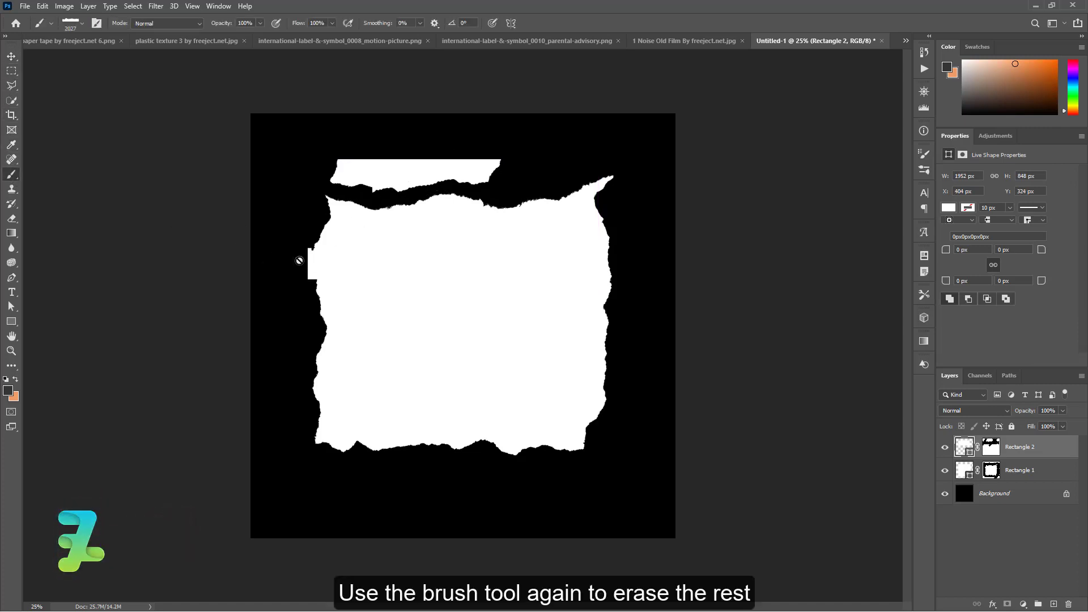
click(990, 448)
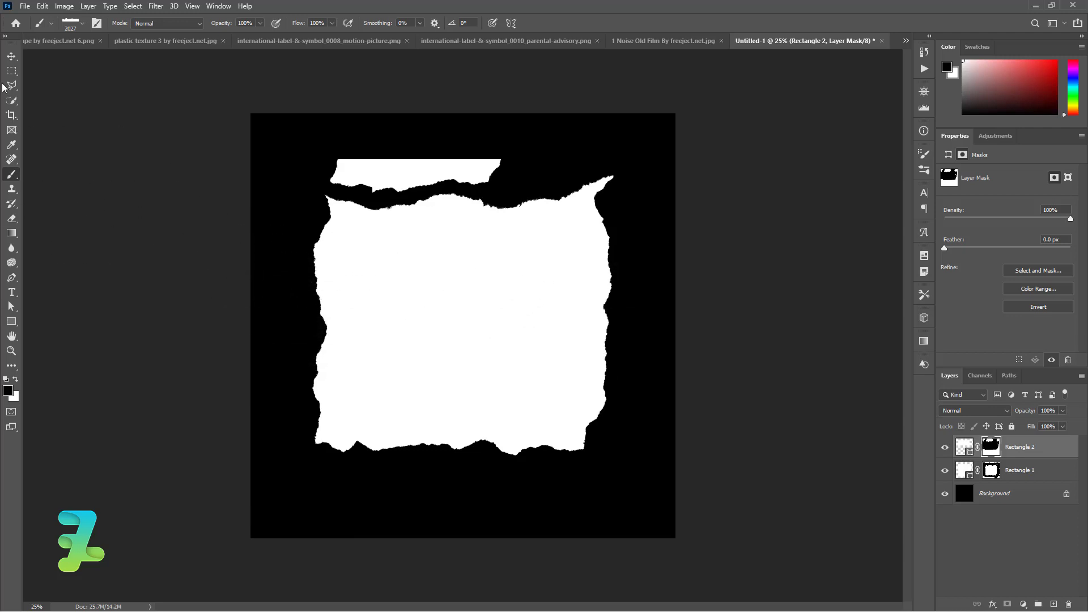
click(10, 57)
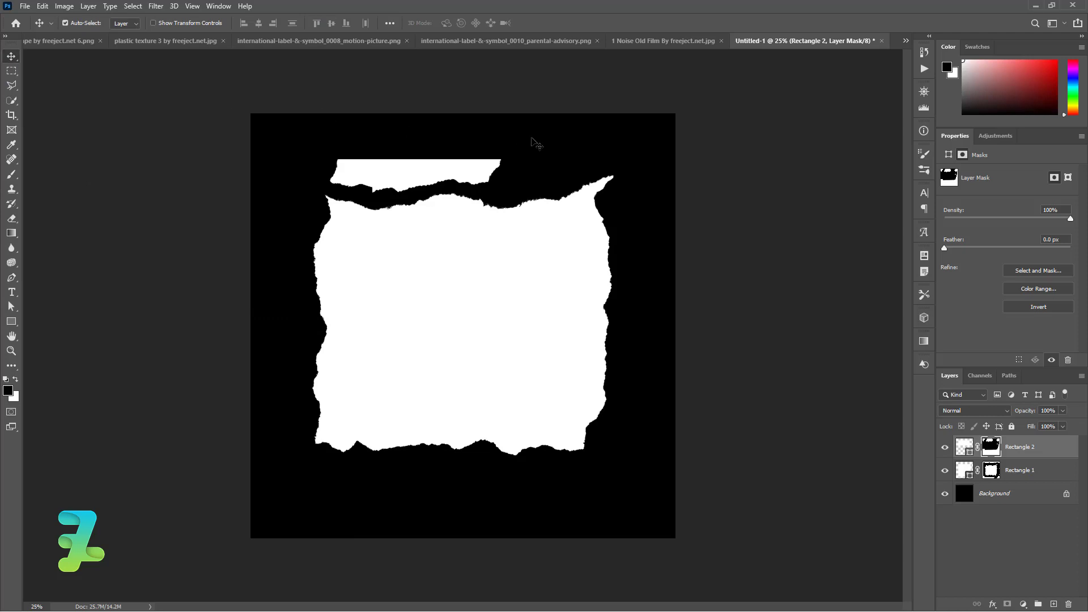
click(218, 6)
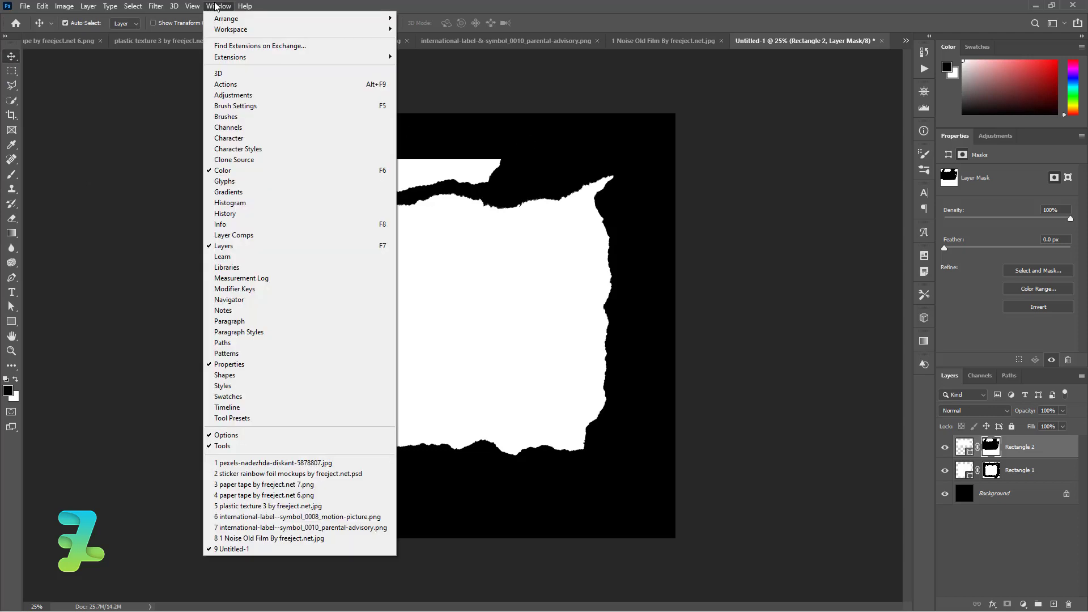
Float the logo document by mistake, re-dock it, and return to the portrait photo.
click(256, 464)
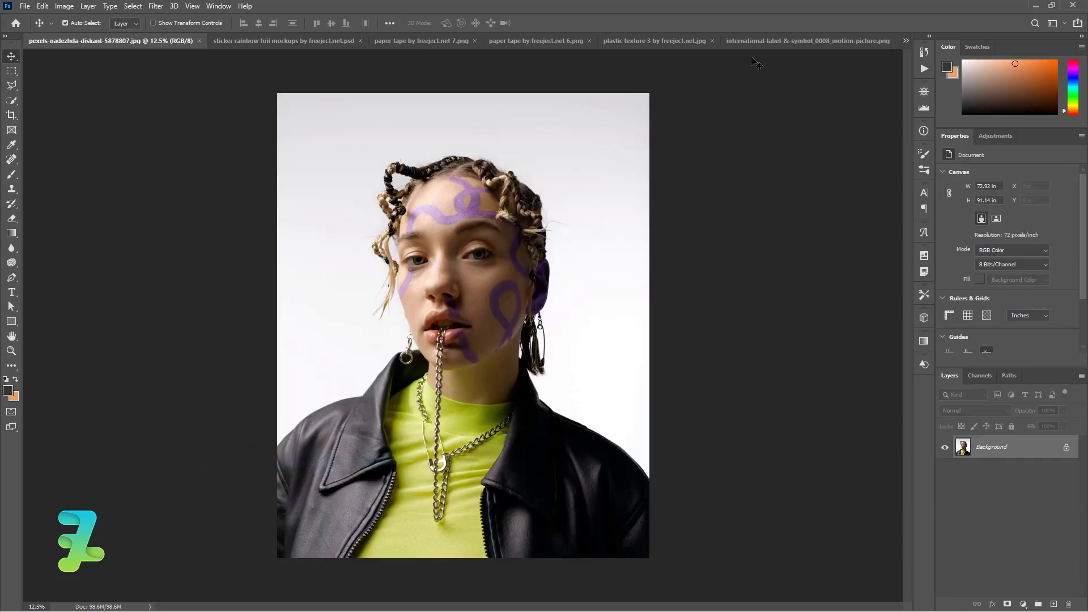
right_click(760, 39)
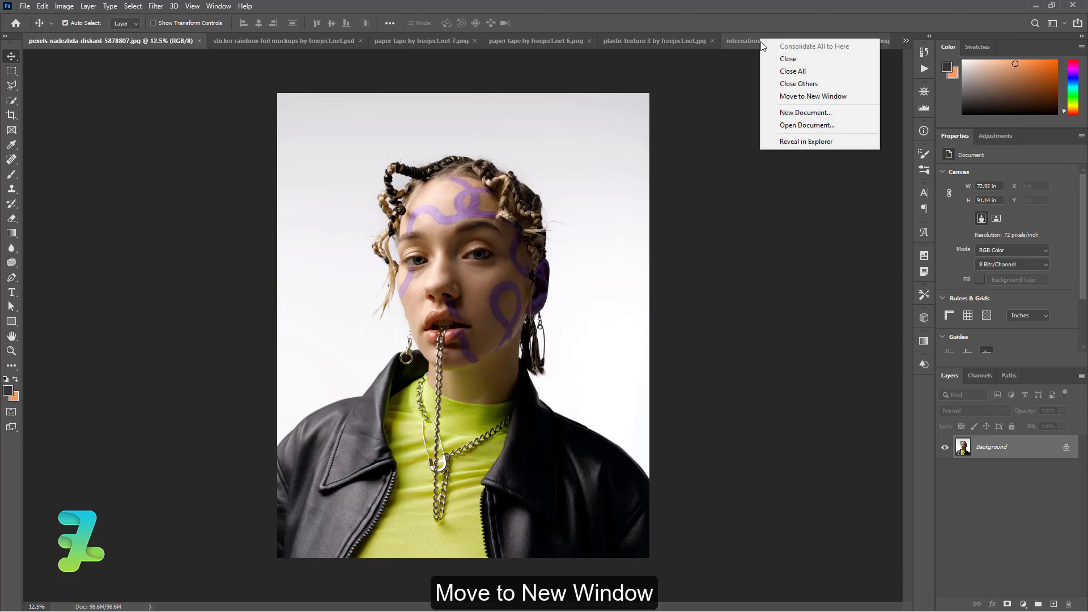
click(777, 97)
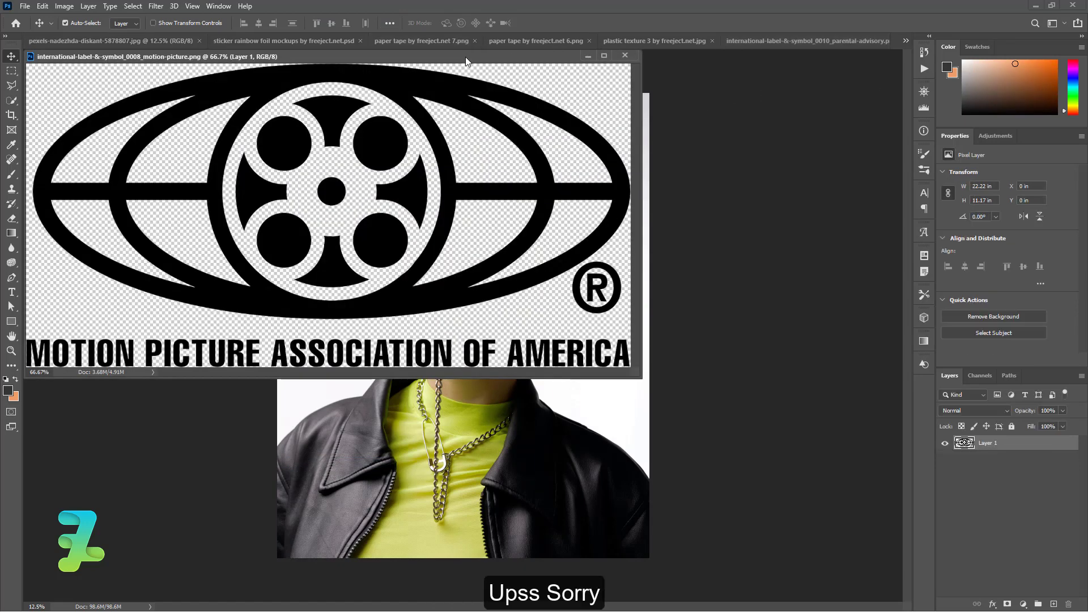
drag(476, 57, 586, 46)
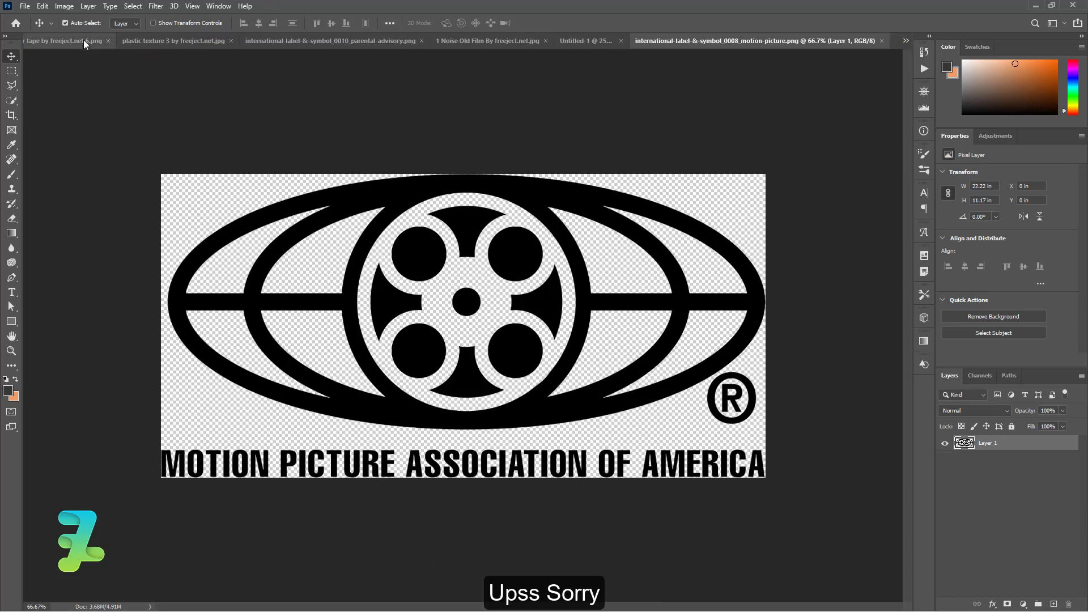
click(218, 6)
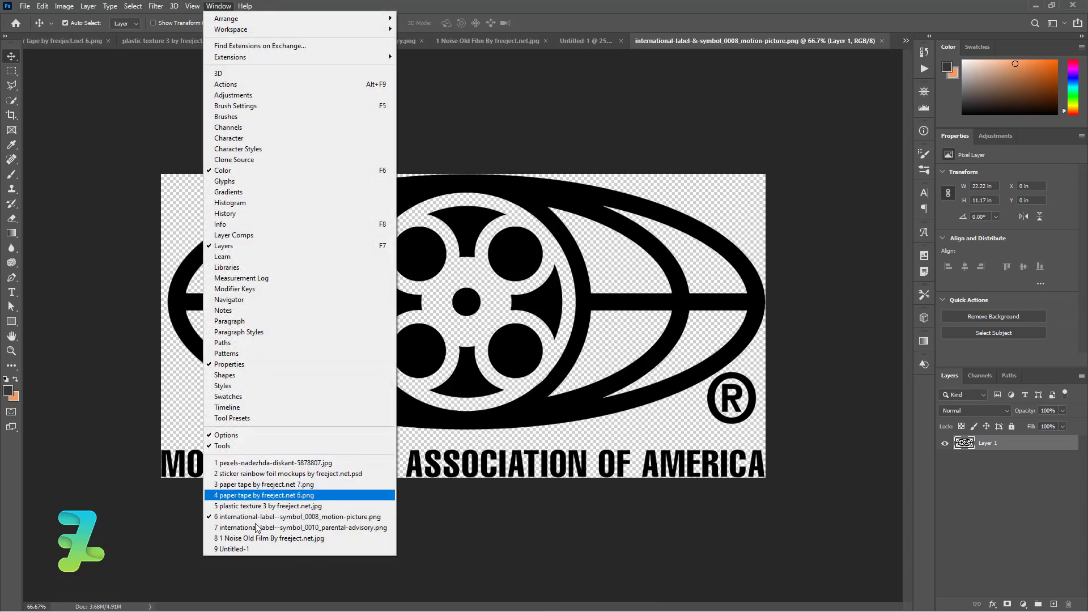
click(251, 464)
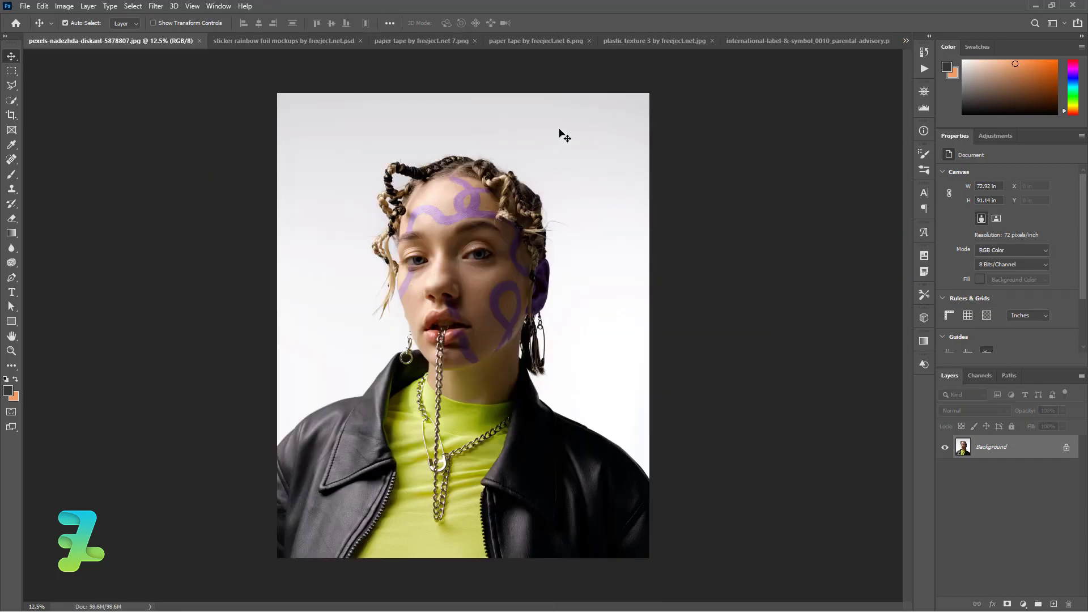
Float the portrait in its own window and drag it into the album-cover document.
right_click(105, 35)
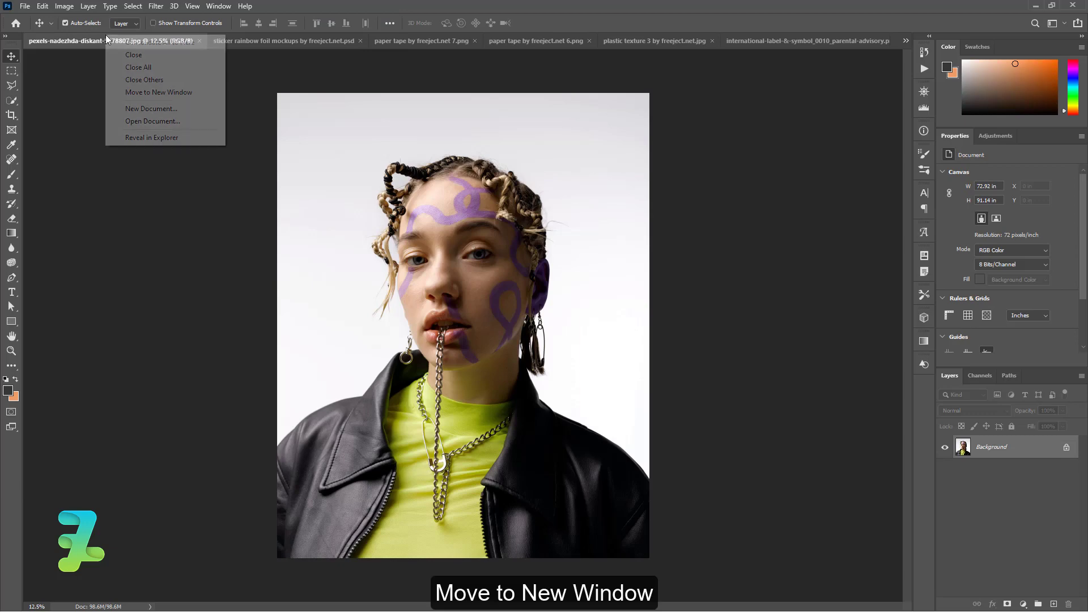
click(126, 90)
click(583, 38)
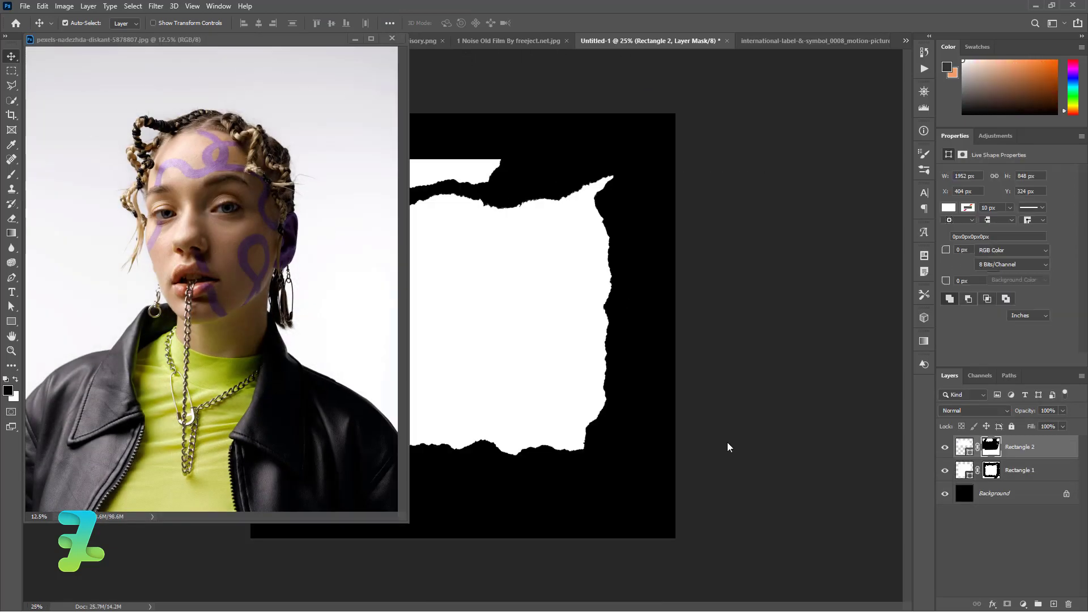
click(178, 274)
drag(963, 447, 515, 313)
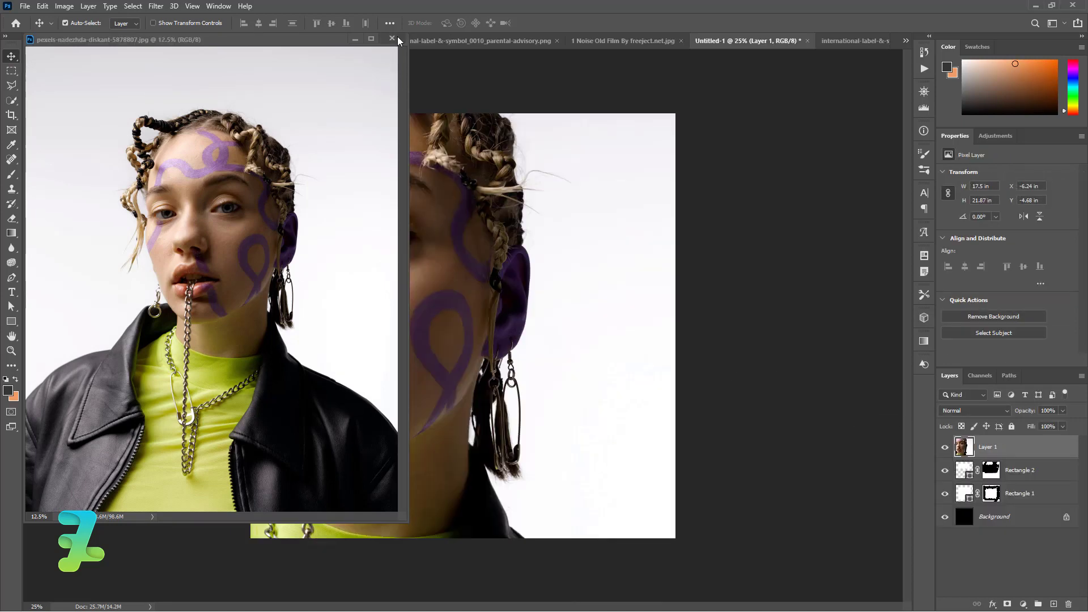
Move Layer 1 below Rectangle 2 and clip it to the torn square.
click(394, 38)
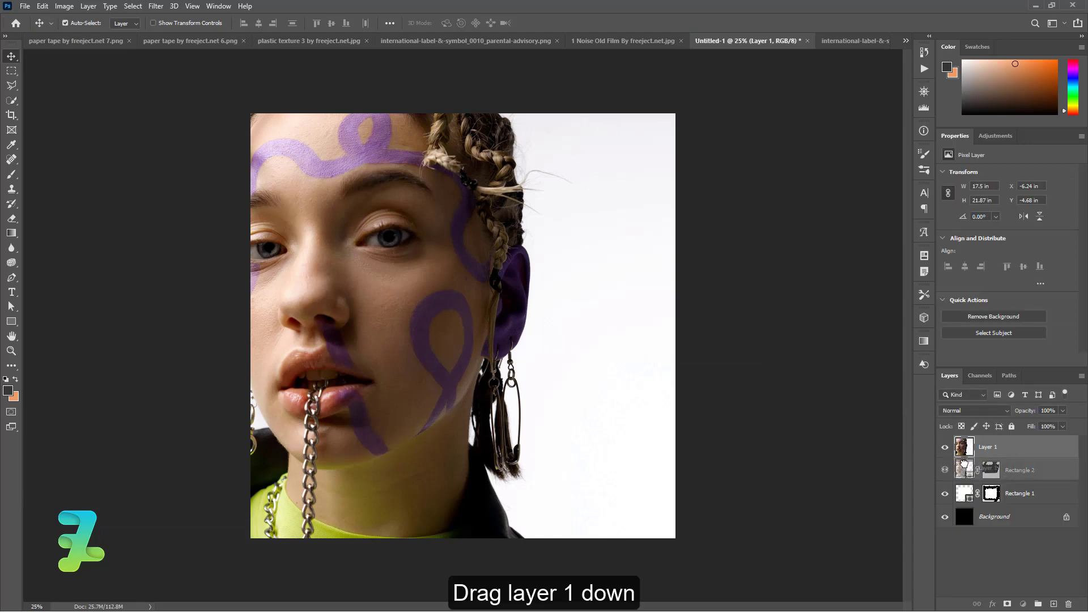
drag(962, 445, 967, 482)
right_click(1049, 475)
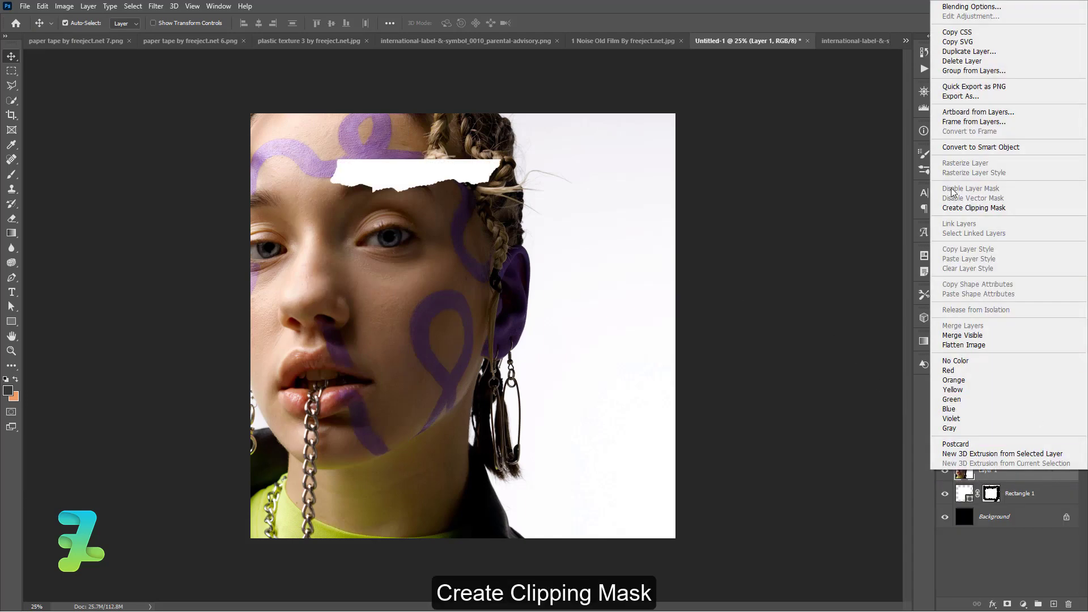
click(975, 207)
Shrink the portrait to about 42% and shift it right into the frame.
key(ctrl+minus)
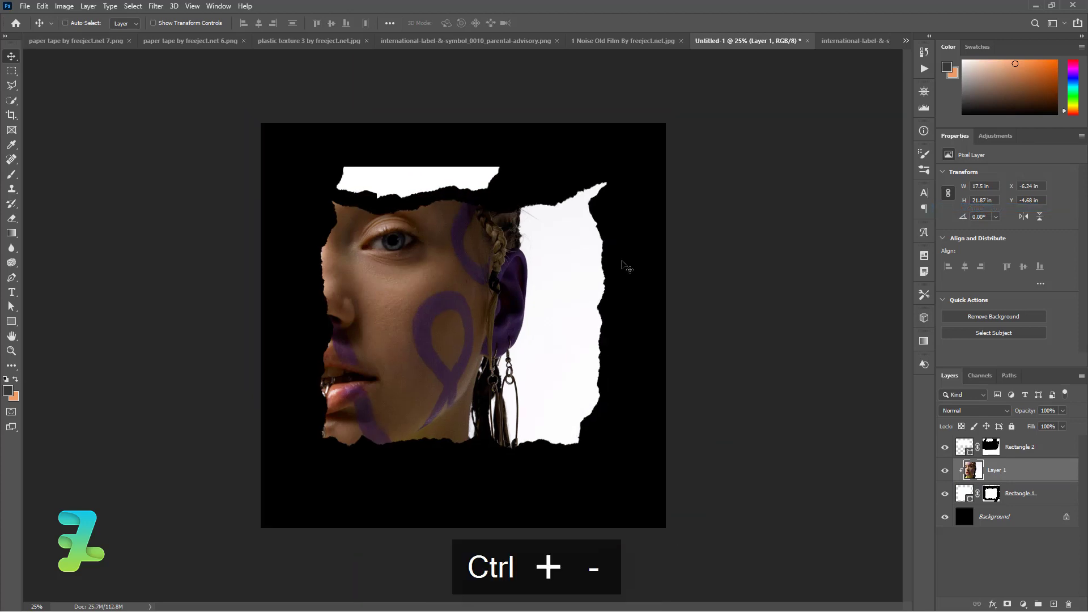
key(ctrl+minus)
key(ctrl+minus)
key(ctrl+t)
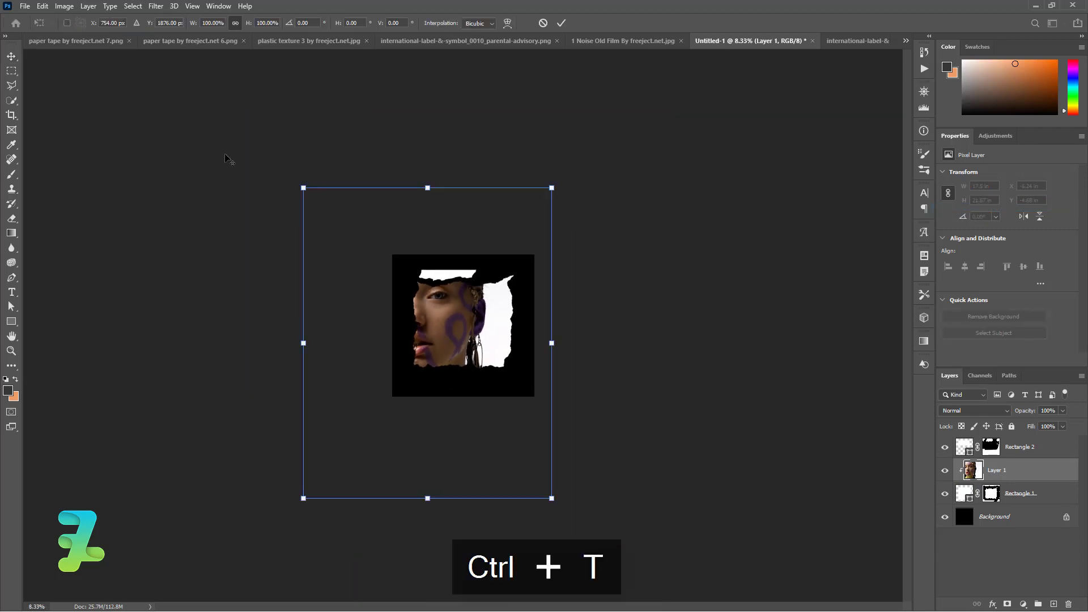
drag(297, 188, 369, 267)
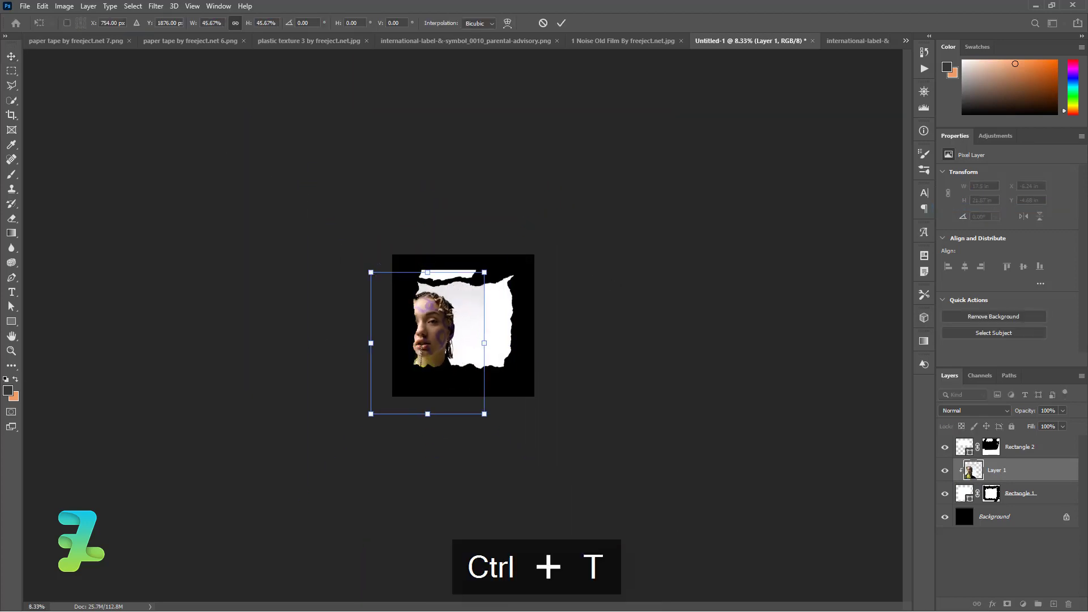
mouse_move(452, 302)
mouse_down()
mouse_move(487, 304)
mouse_move(485, 296)
mouse_up()
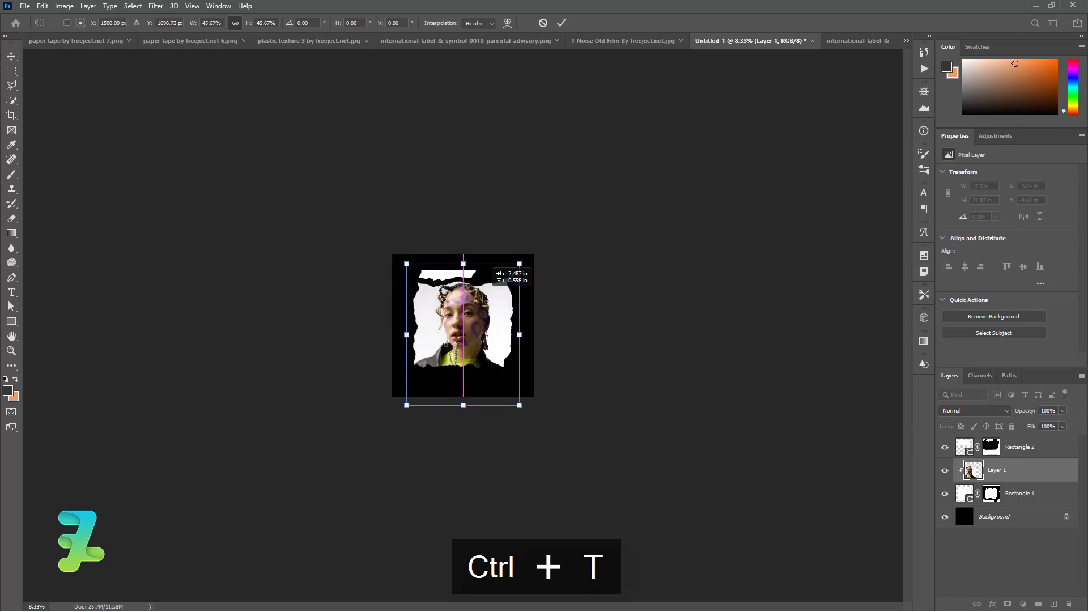
drag(518, 404, 513, 398)
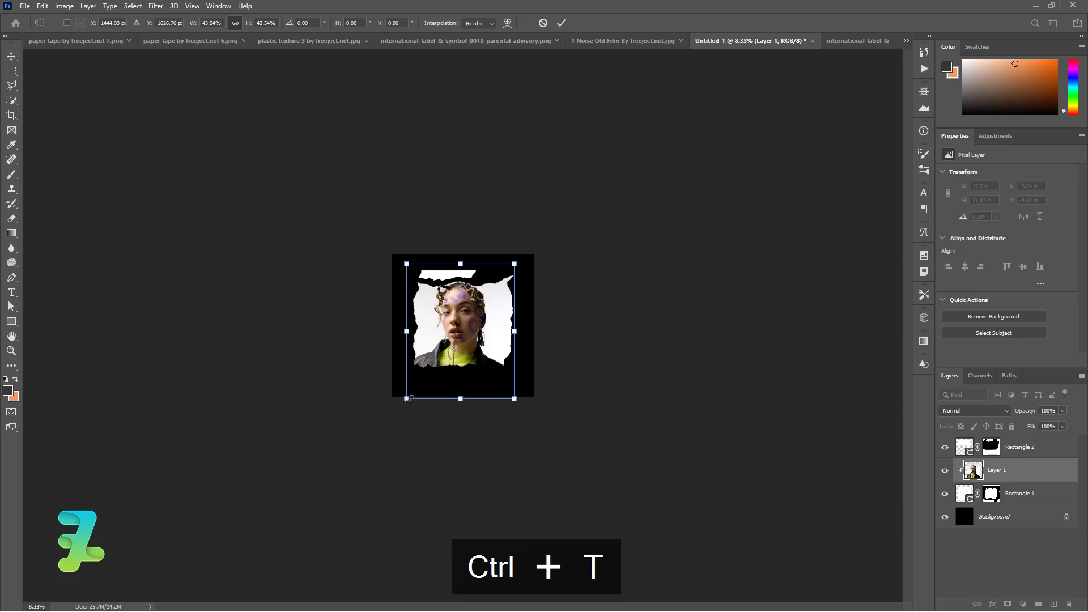
drag(407, 399, 414, 396)
Move the portrait down within the frame and commit the transform.
key(ctrl+equal)
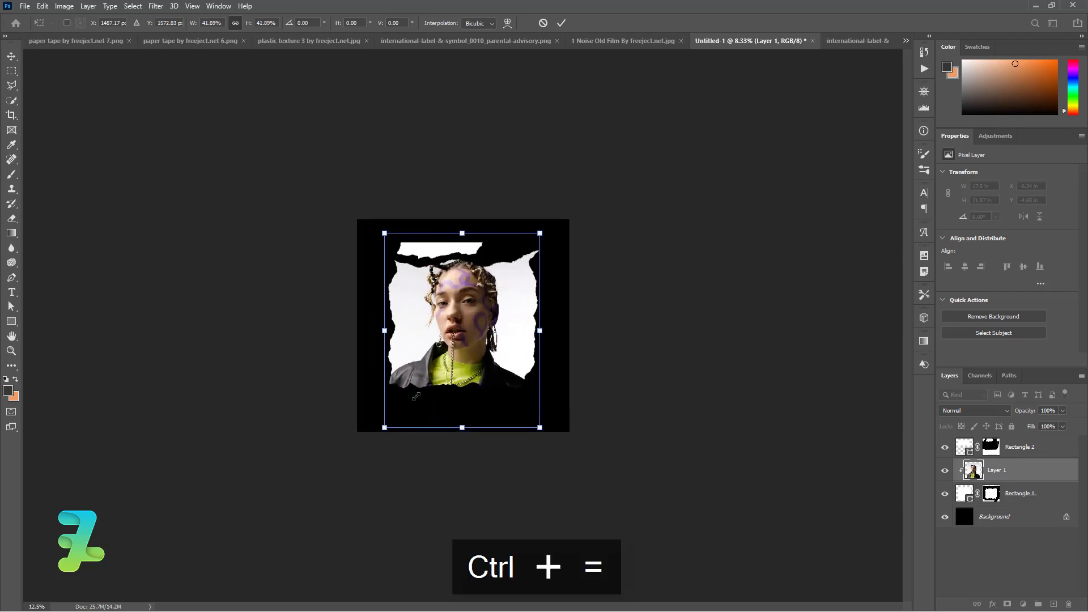
key(ctrl+equal)
key(ctrl+equal)
drag(429, 301, 468, 322)
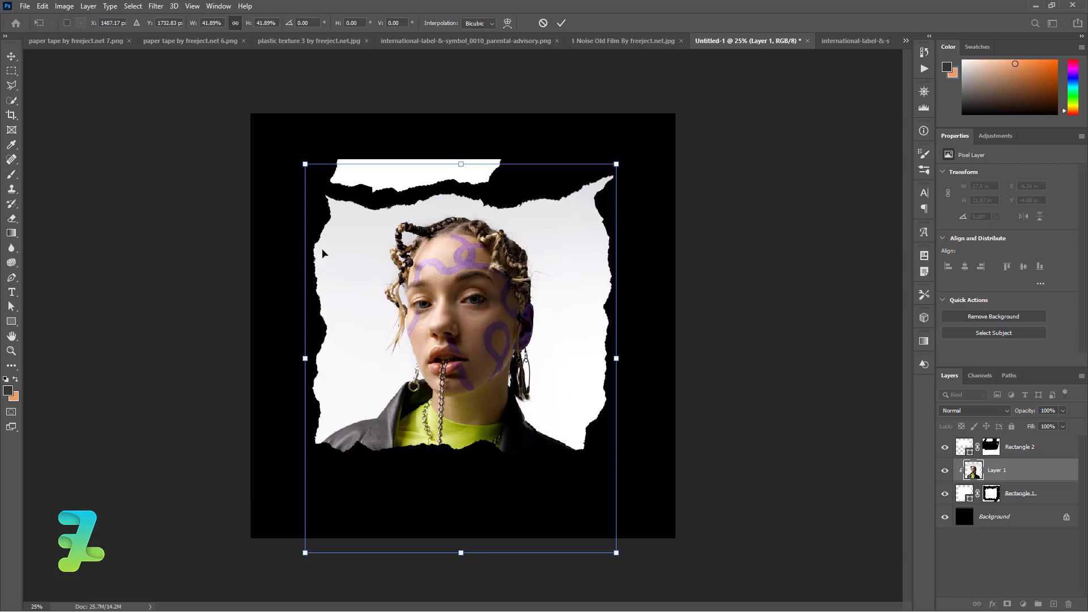
click(8, 63)
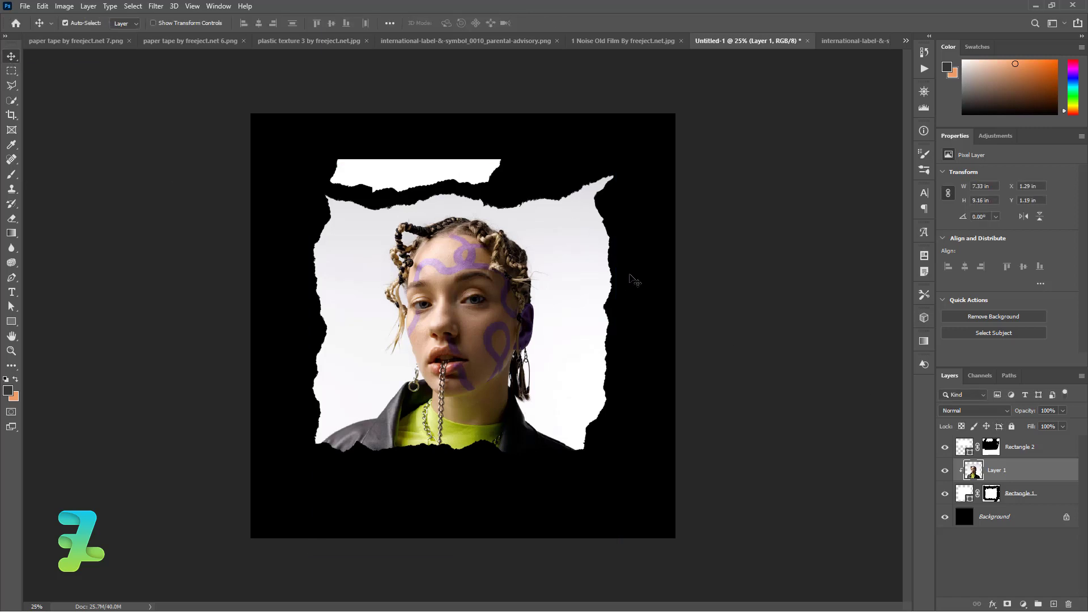
key(ctrl+o)
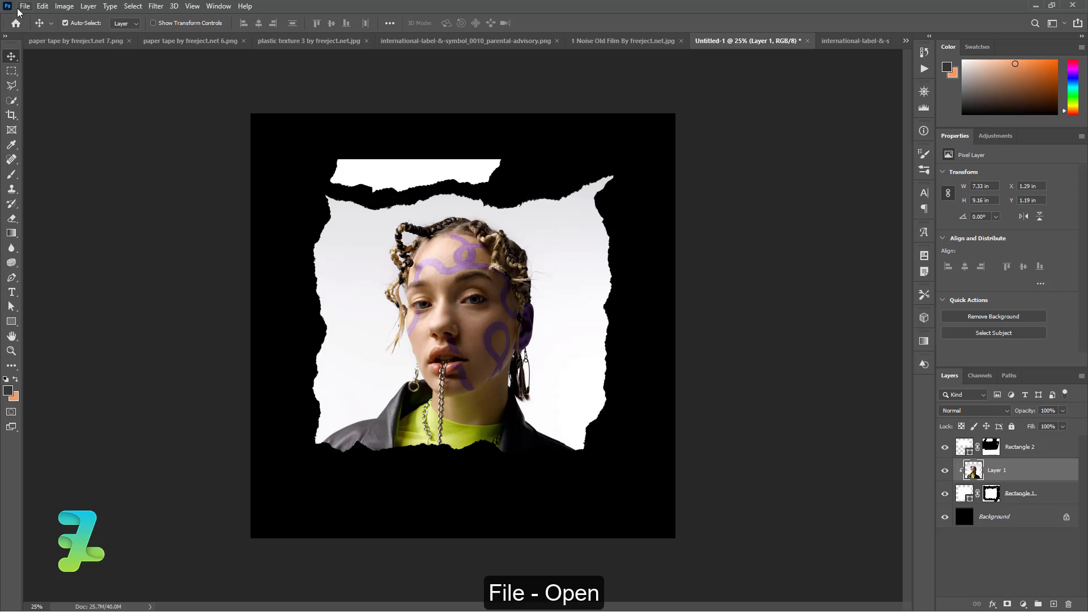
Open the portrait photo from Downloads and drag it onto the album cover.
click(21, 7)
click(39, 29)
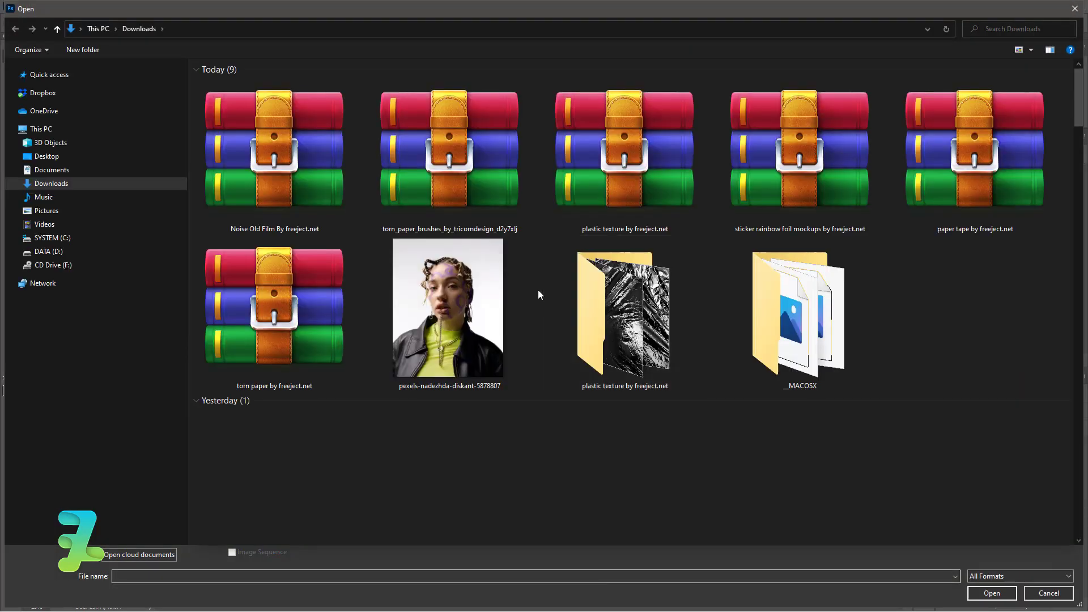
click(465, 309)
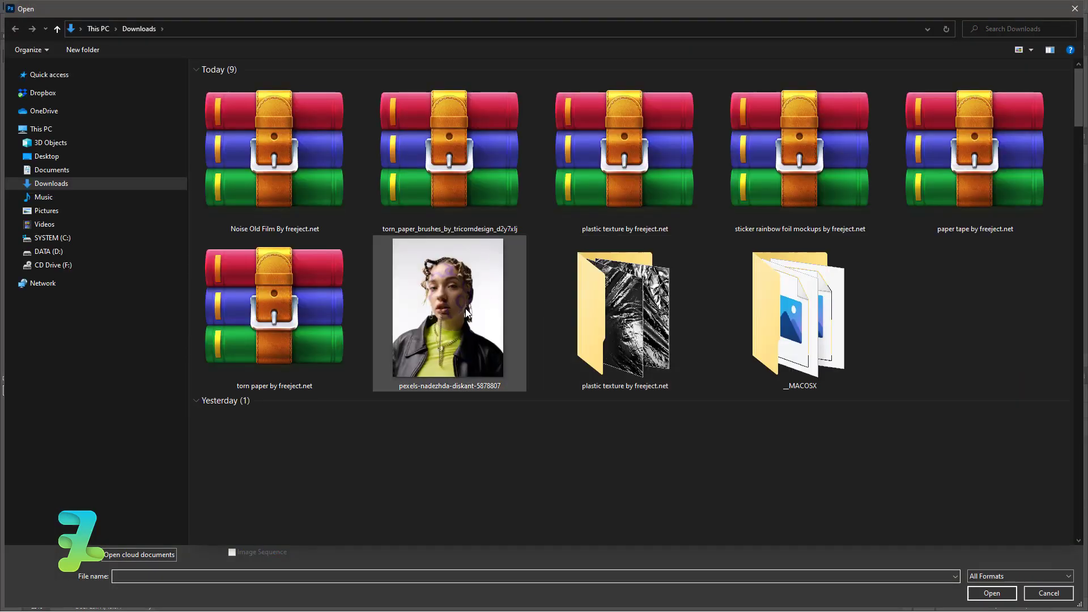
double_click(465, 309)
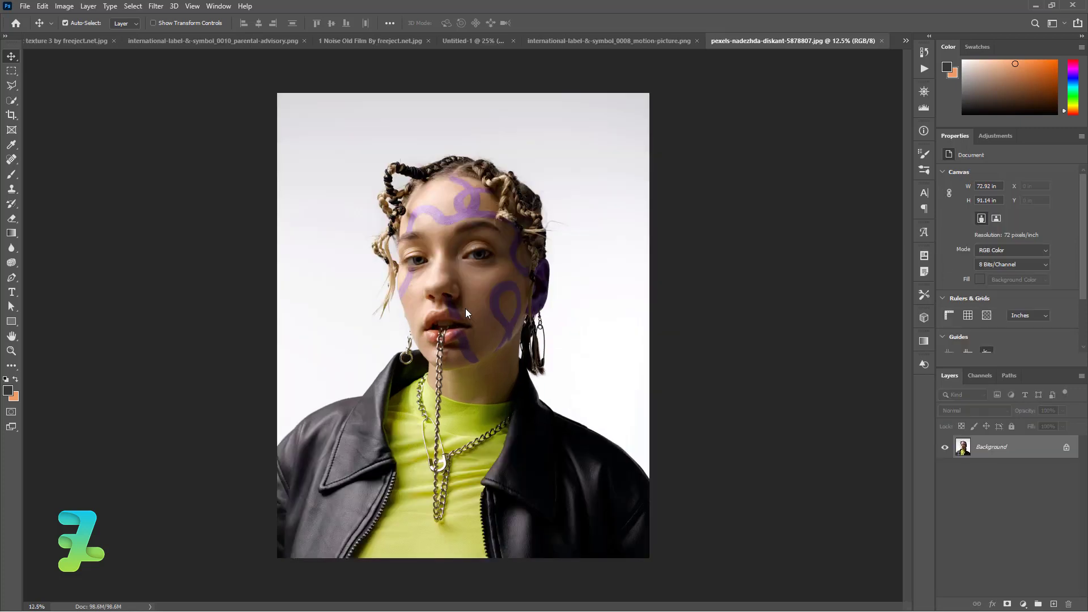
drag(485, 54, 429, 334)
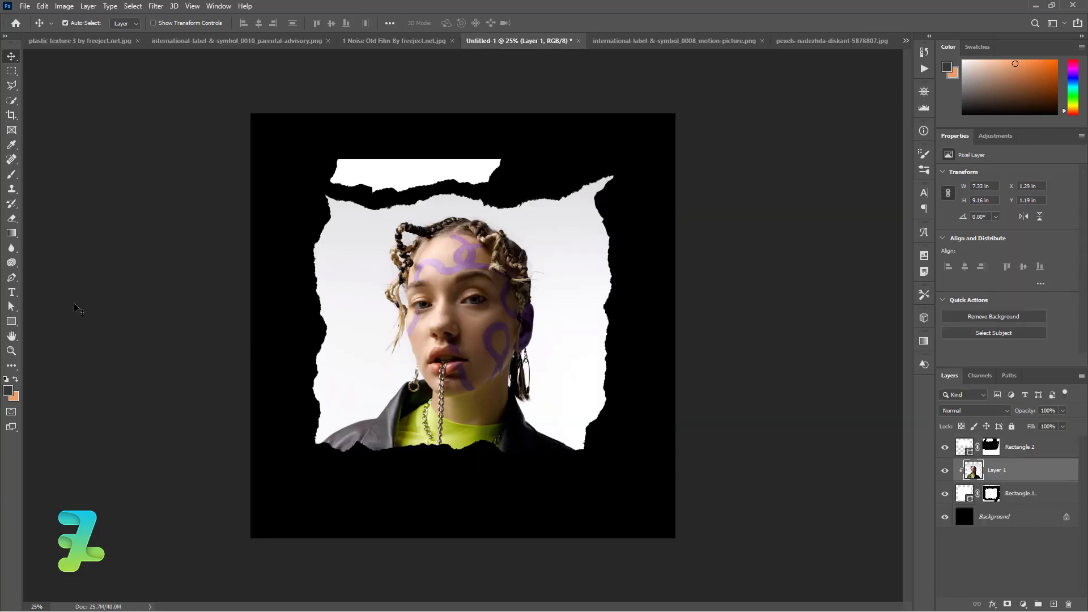
Set the foreground colour to red #e41a1a for the caption.
click(12, 291)
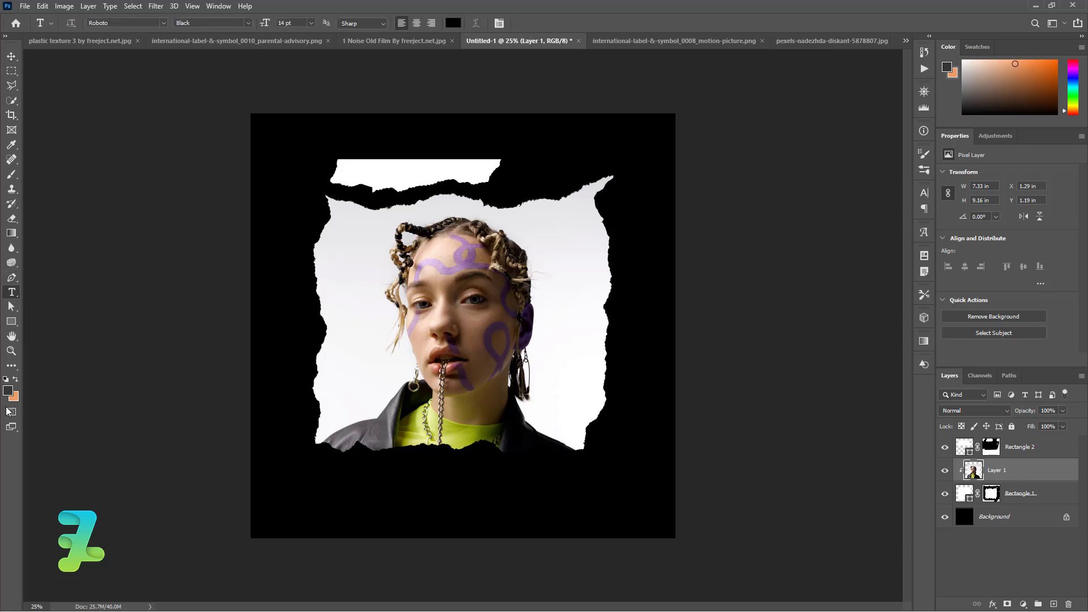
click(8, 391)
drag(654, 377, 729, 368)
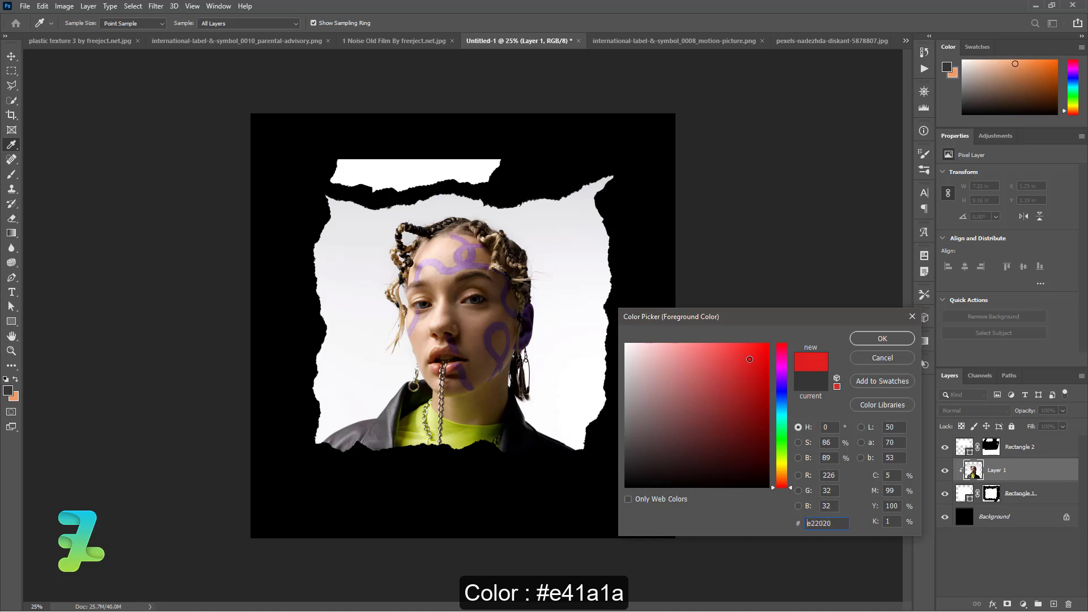
click(882, 338)
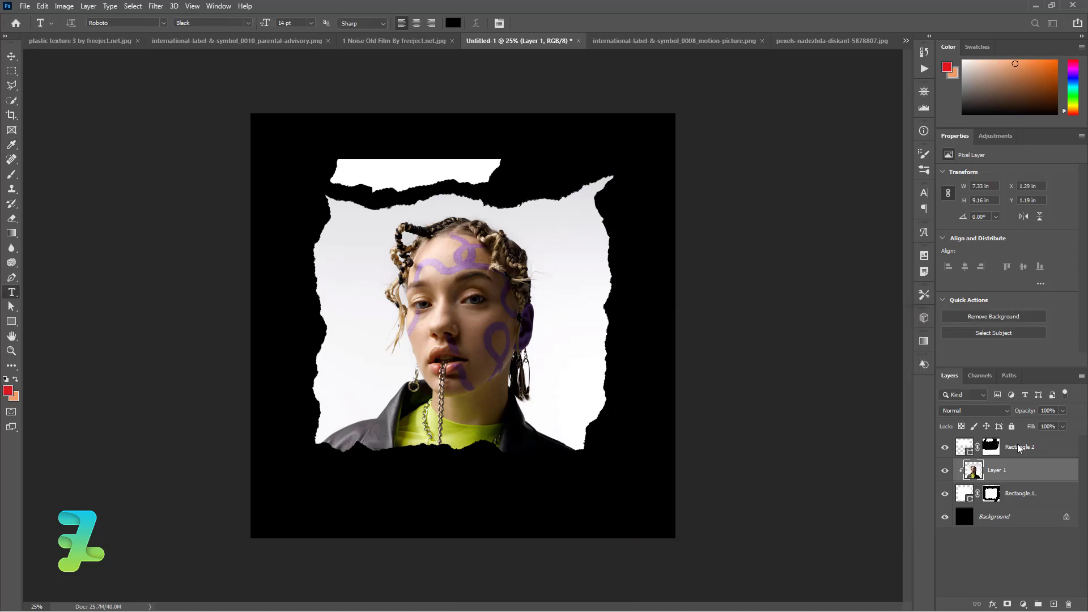
Start a caption below the portrait in the England script font with the photographer's name.
click(1020, 447)
click(1053, 604)
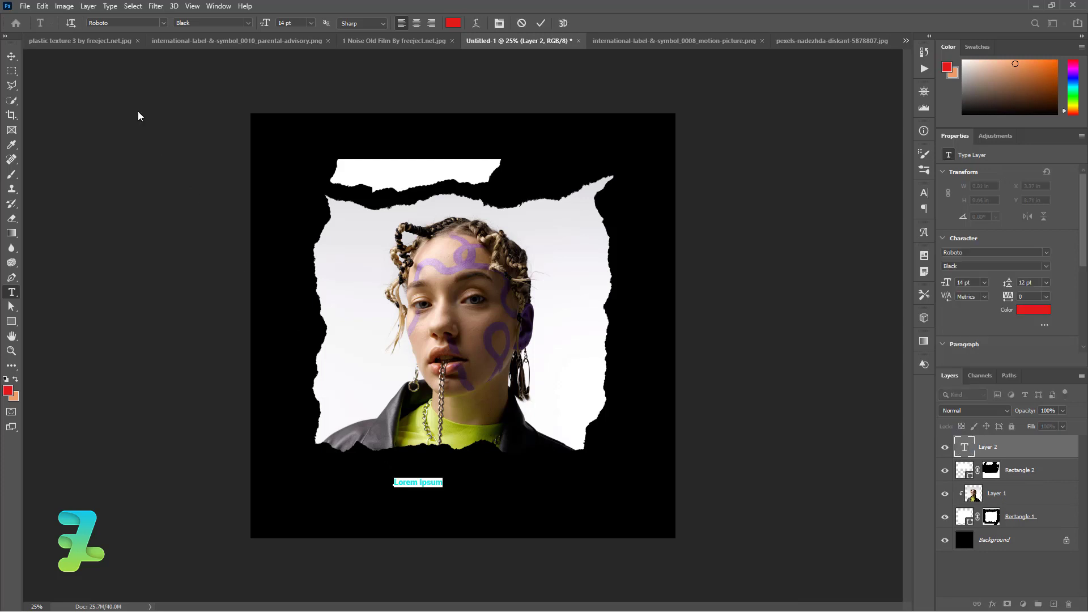
click(164, 21)
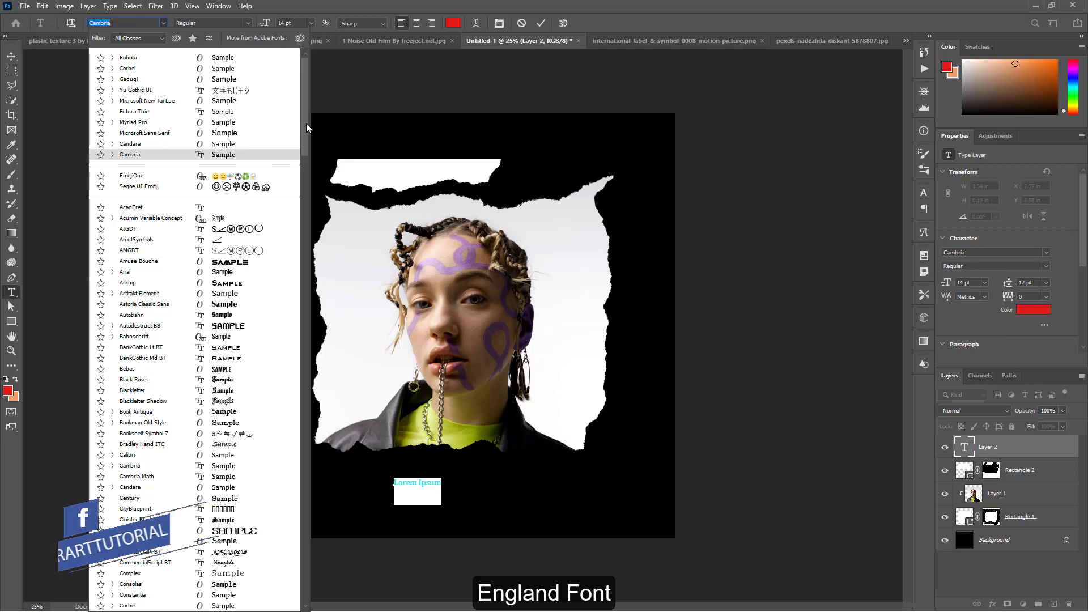
drag(306, 124, 305, 200)
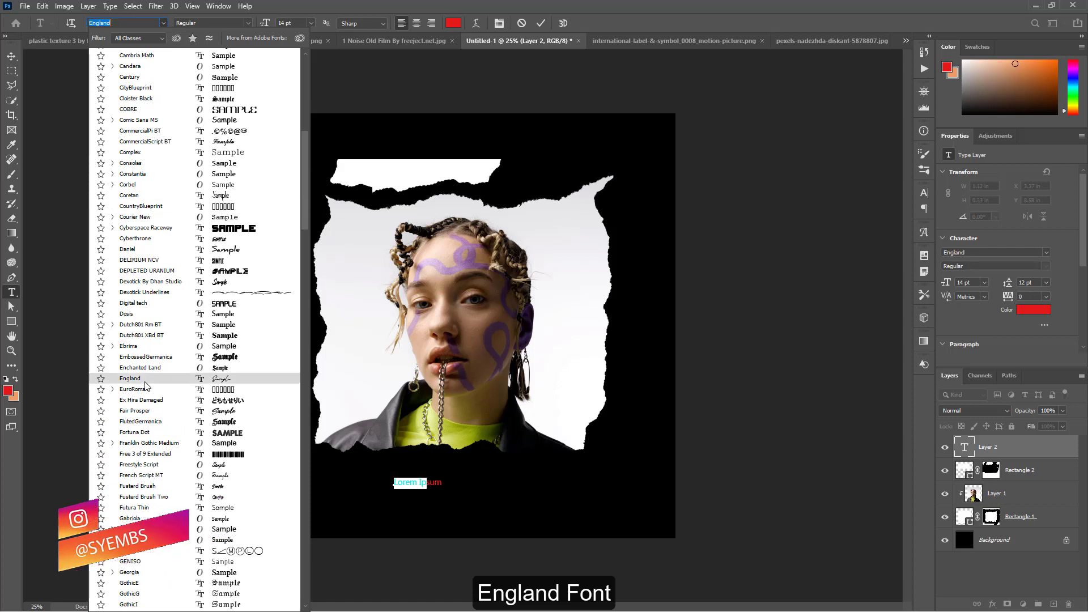
key(Escape)
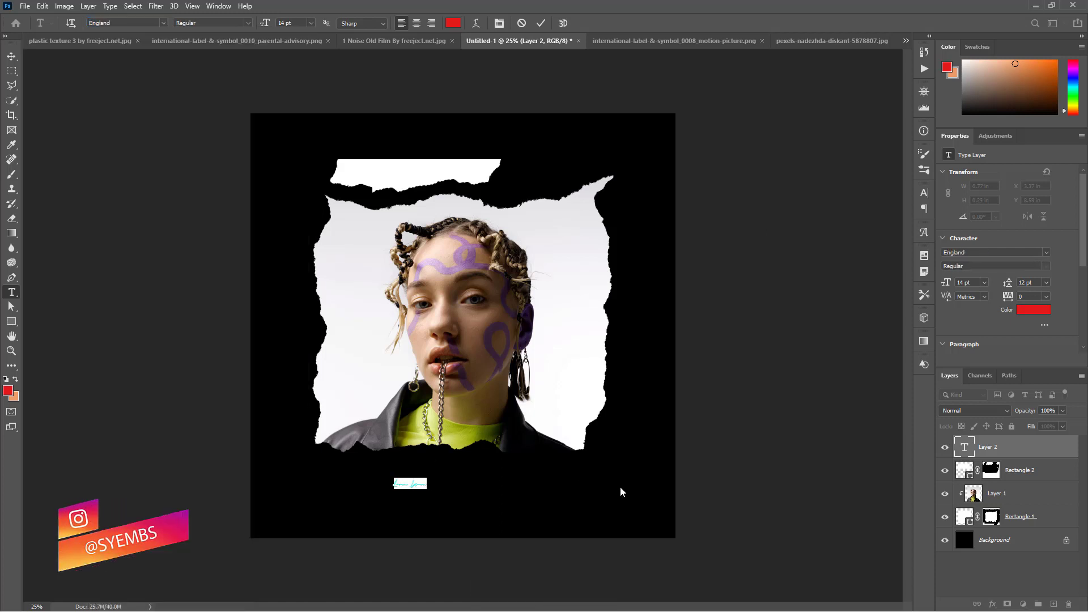
key(BackSpace)
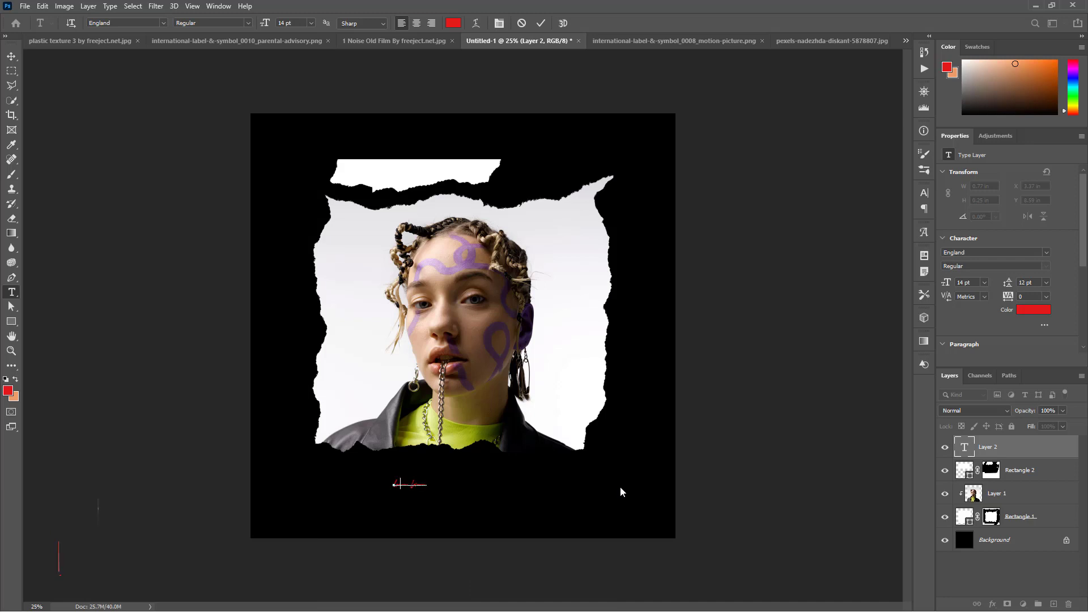
text(S)
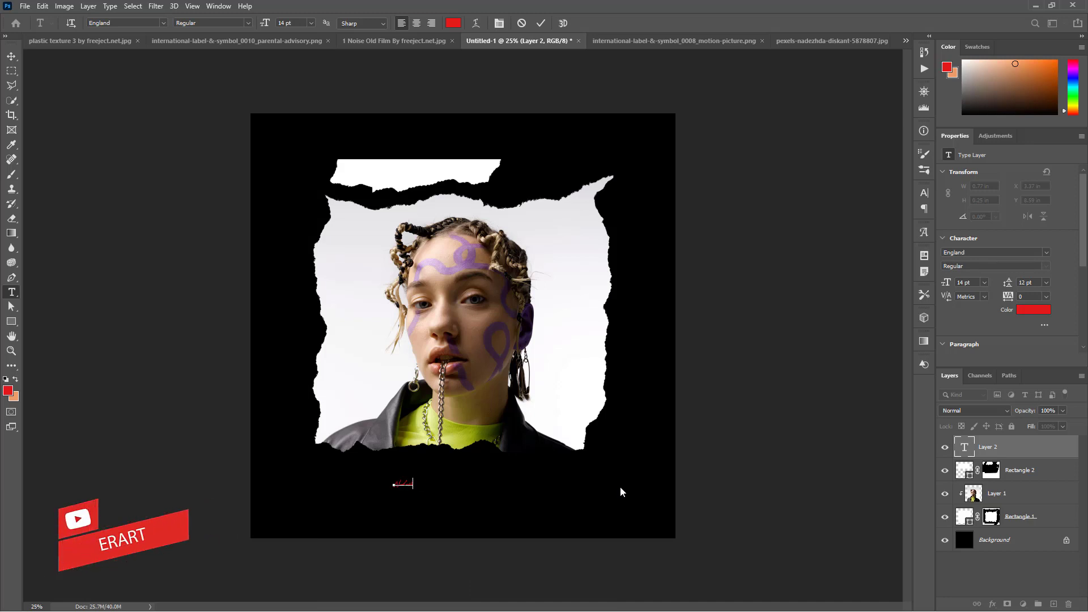
text( Style)
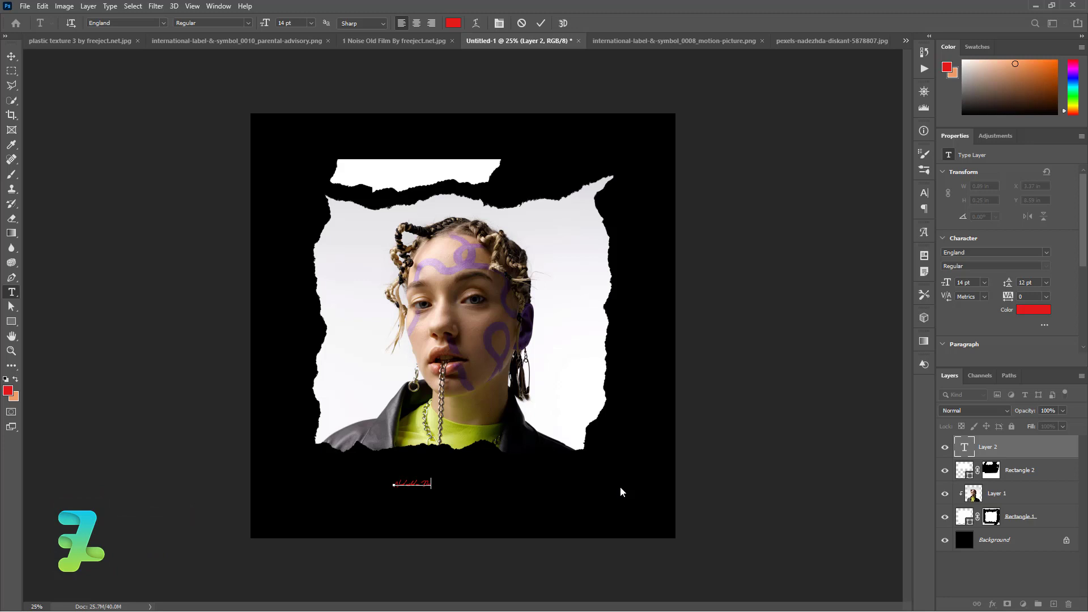
Set the whole caption to 30 pt and commit it.
key(ctrl+a)
click(311, 24)
click(296, 133)
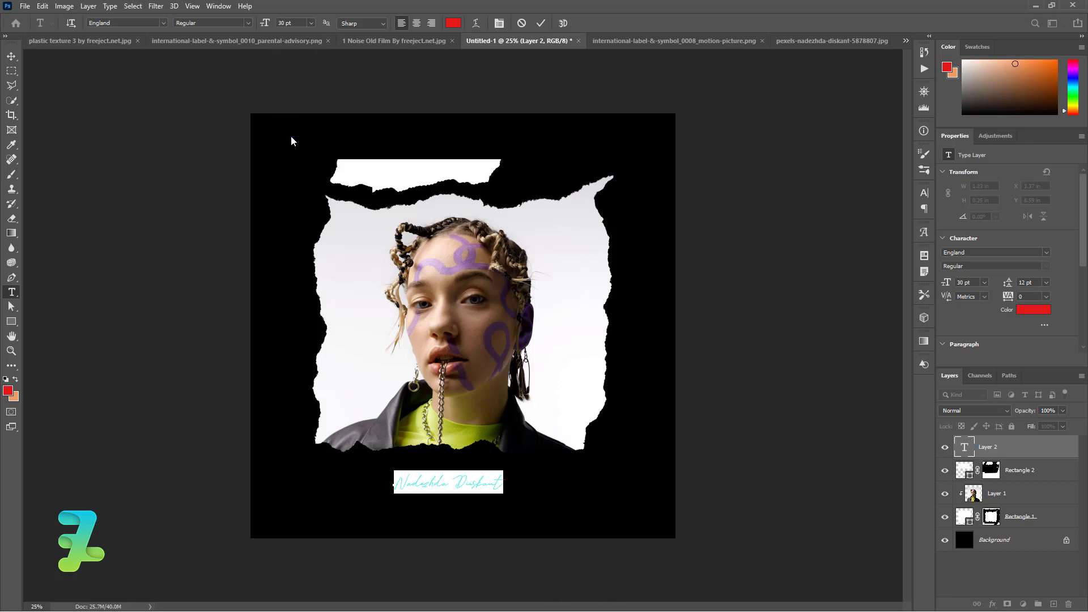
click(12, 56)
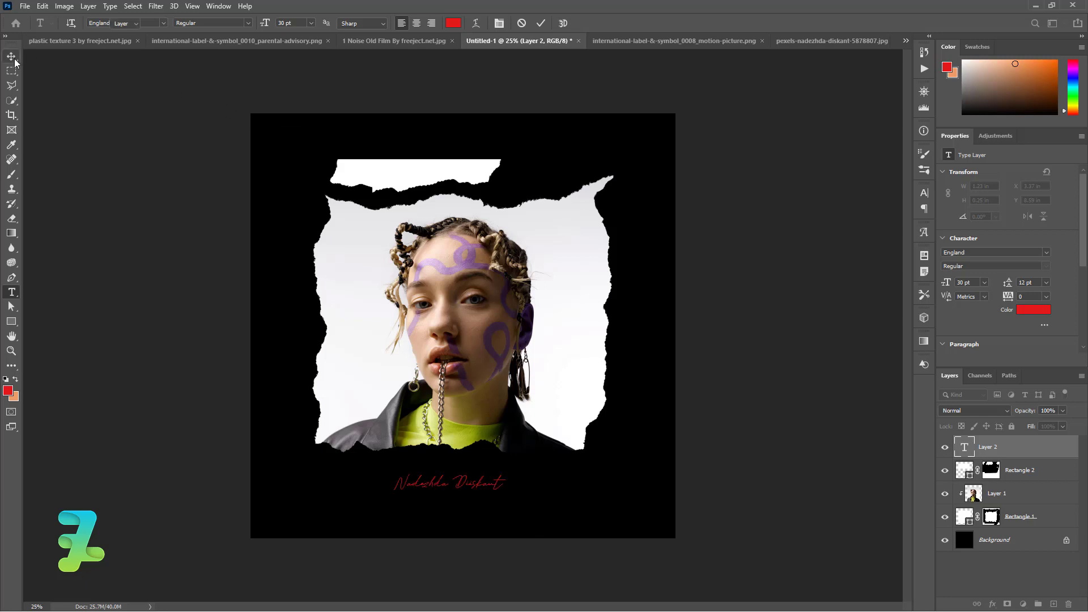
Centre the caption horizontally below the portrait and duplicate it to thicken it.
drag(454, 488, 459, 480)
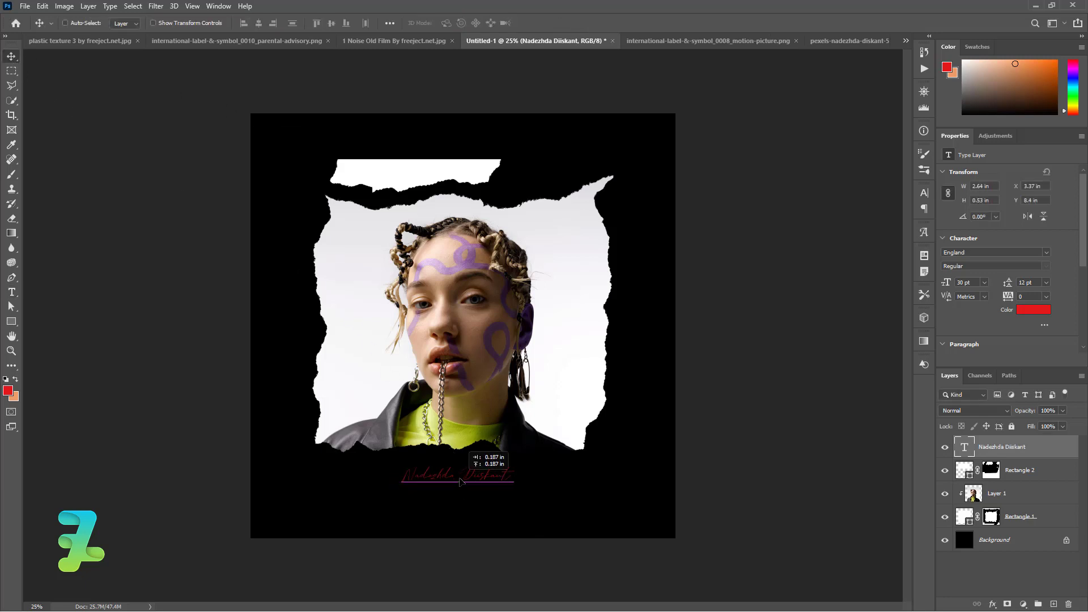
key(ctrl+a)
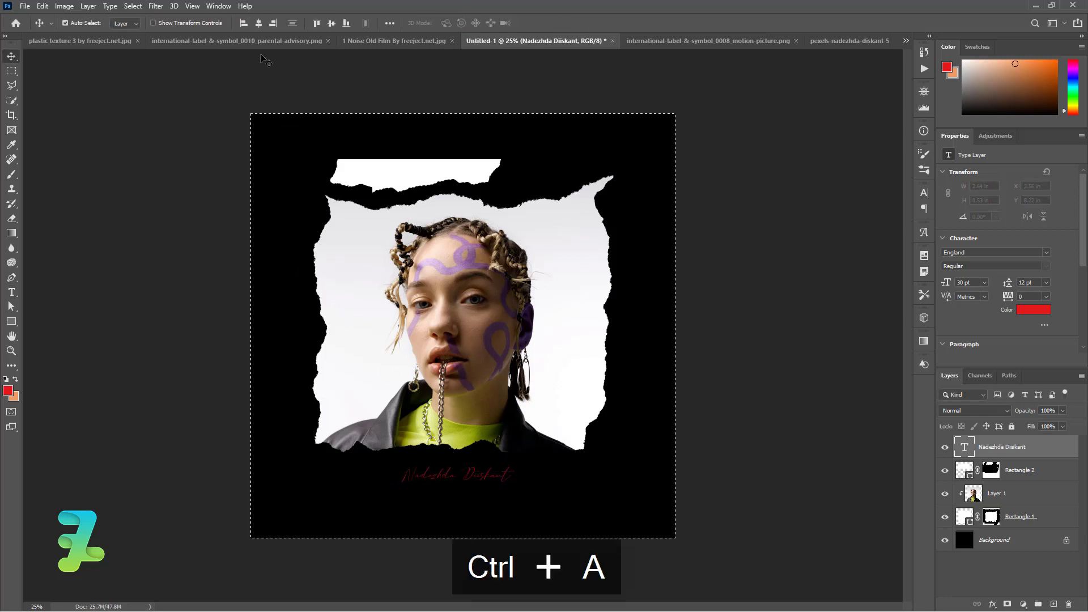
key(ctrl+d)
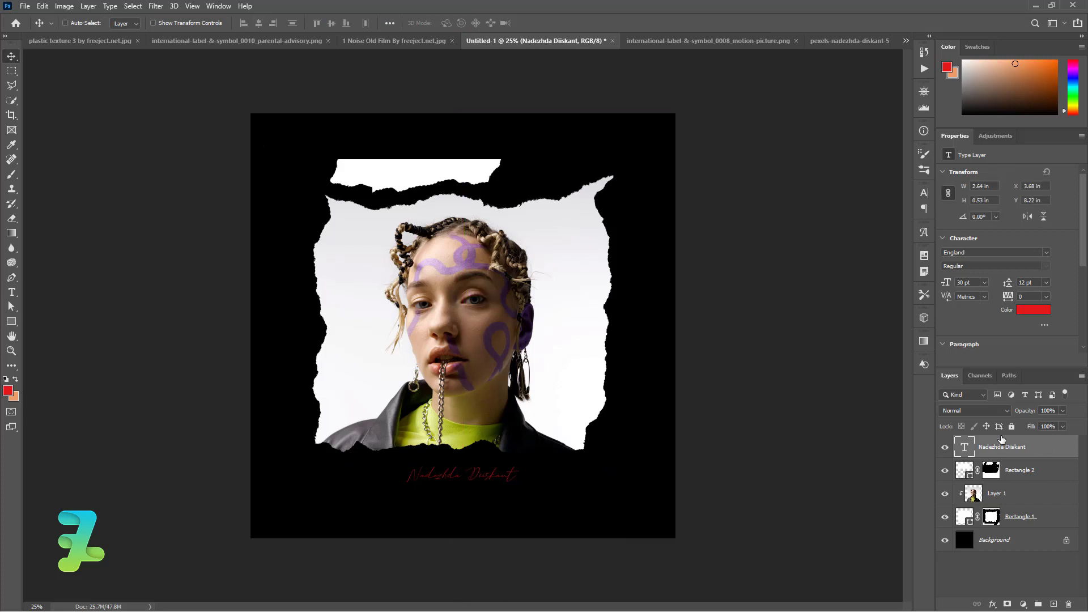
key(ctrl+j)
key(ctrl+j)
key(ctrl)
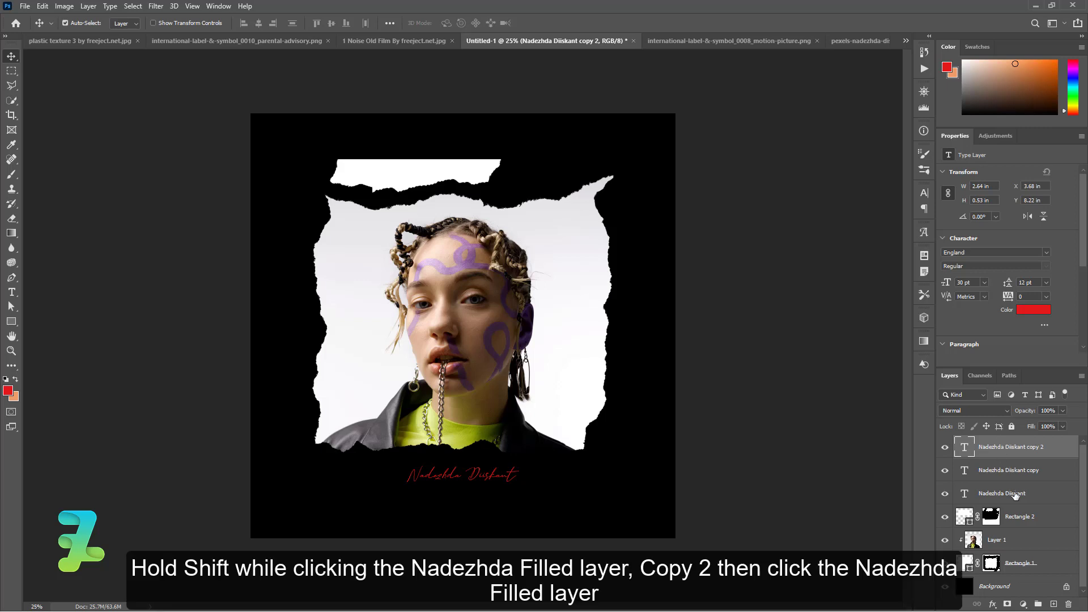
Group the three caption layers and convert the group to a smart object.
shift+click(1022, 495)
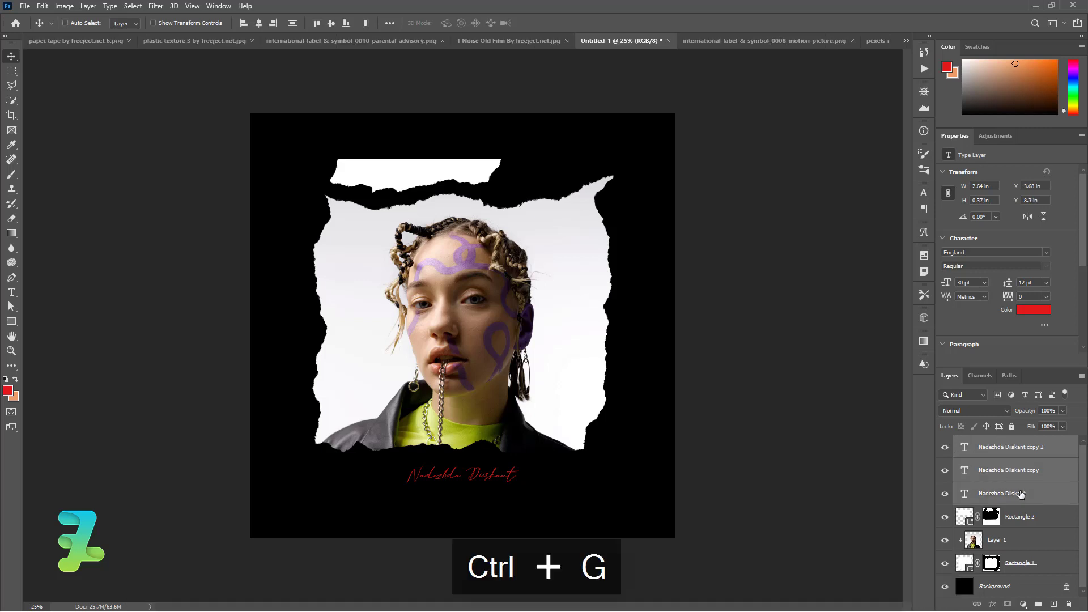
key(ctrl+g)
right_click(1037, 447)
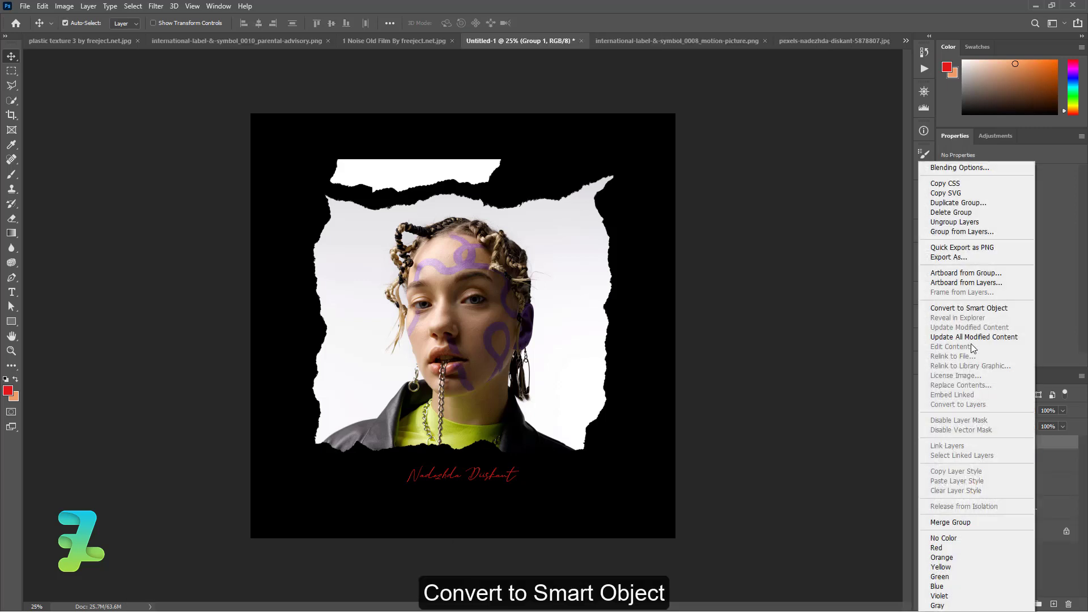
click(968, 309)
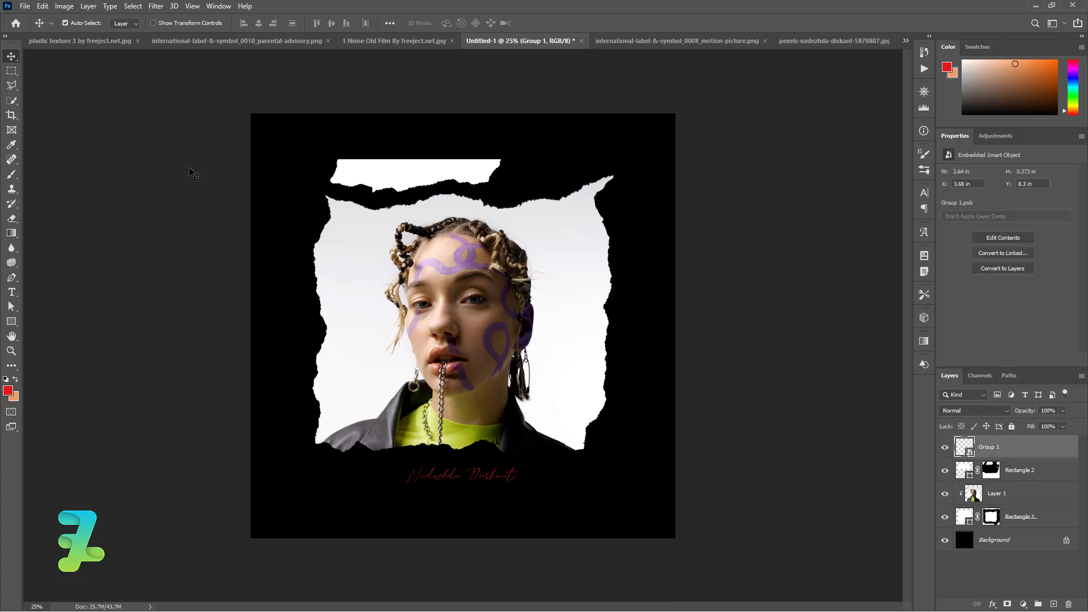
Type 'BAD ASS' in the COBRE font on the top torn paper strip.
click(11, 293)
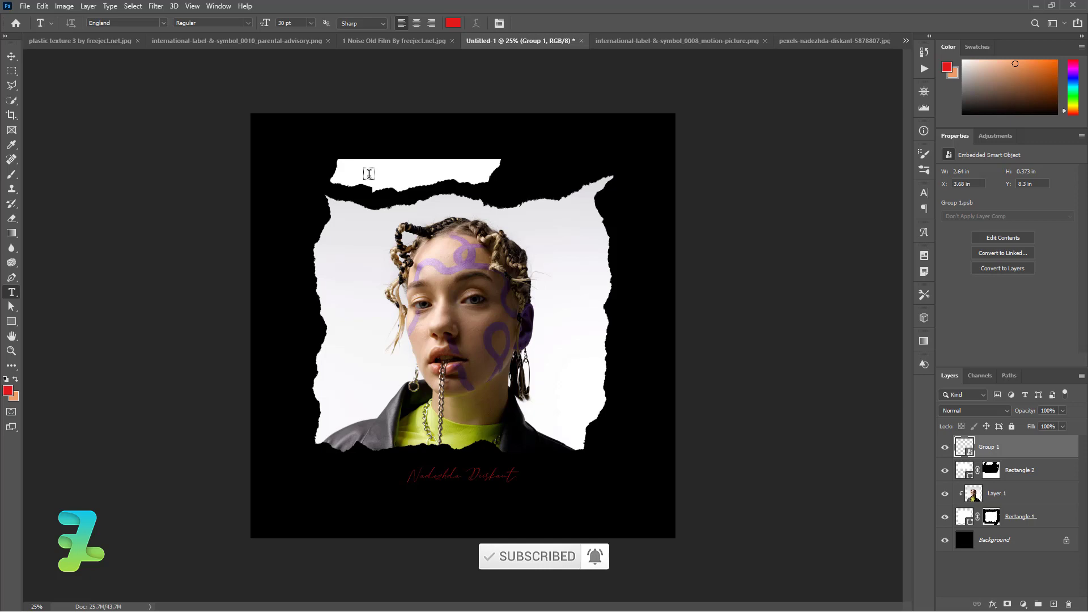
click(369, 173)
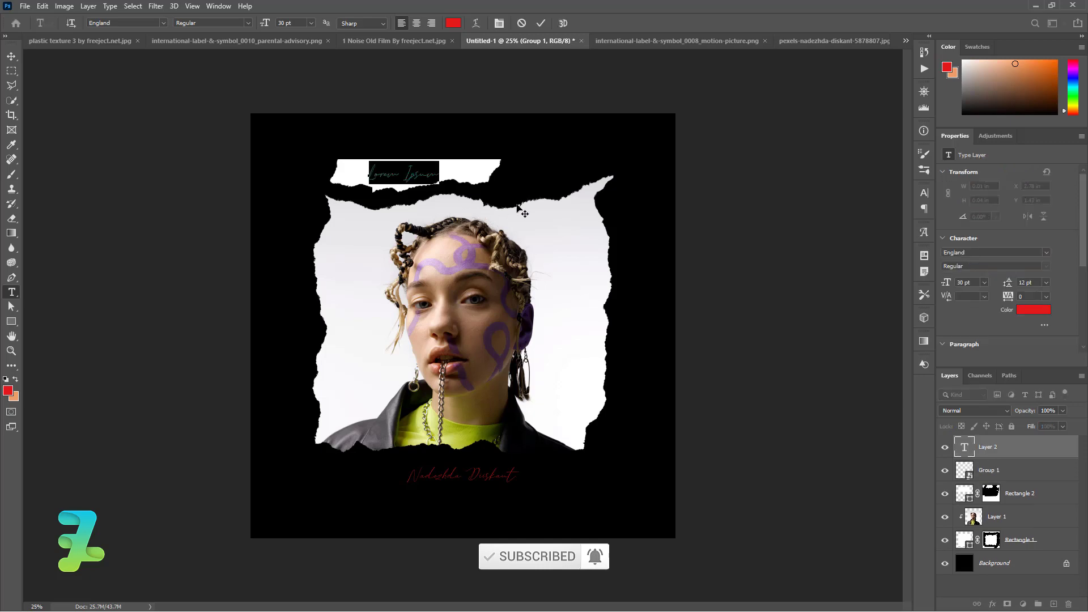
click(164, 23)
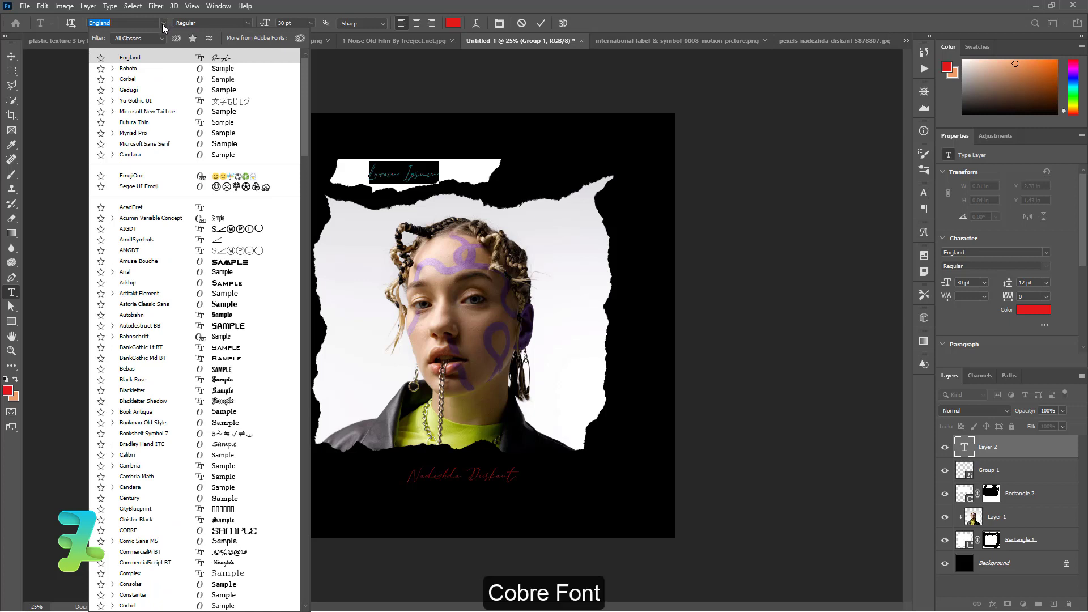
click(205, 533)
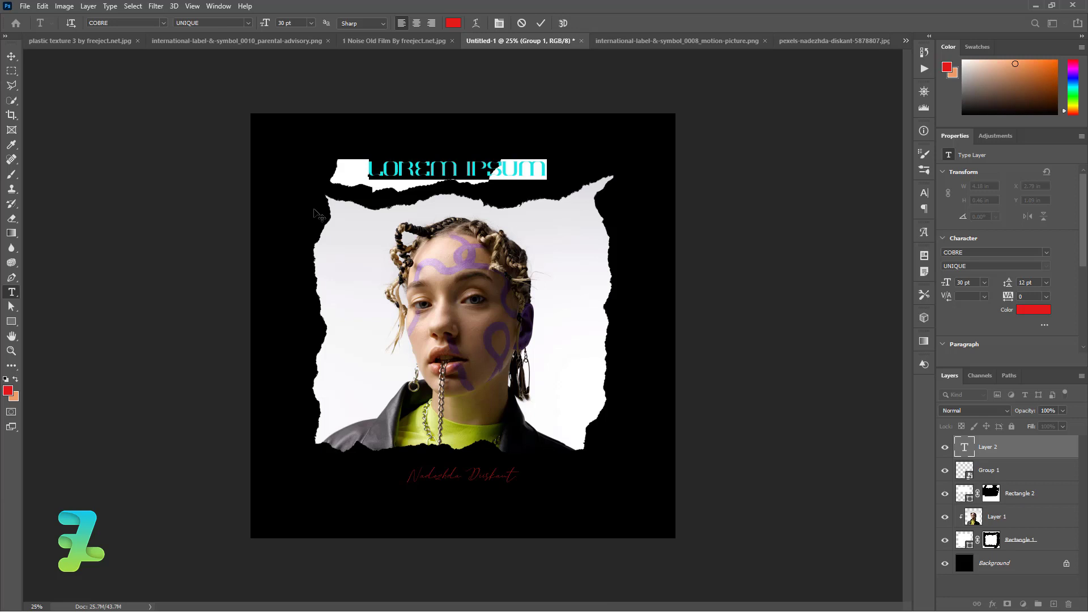
text(S)
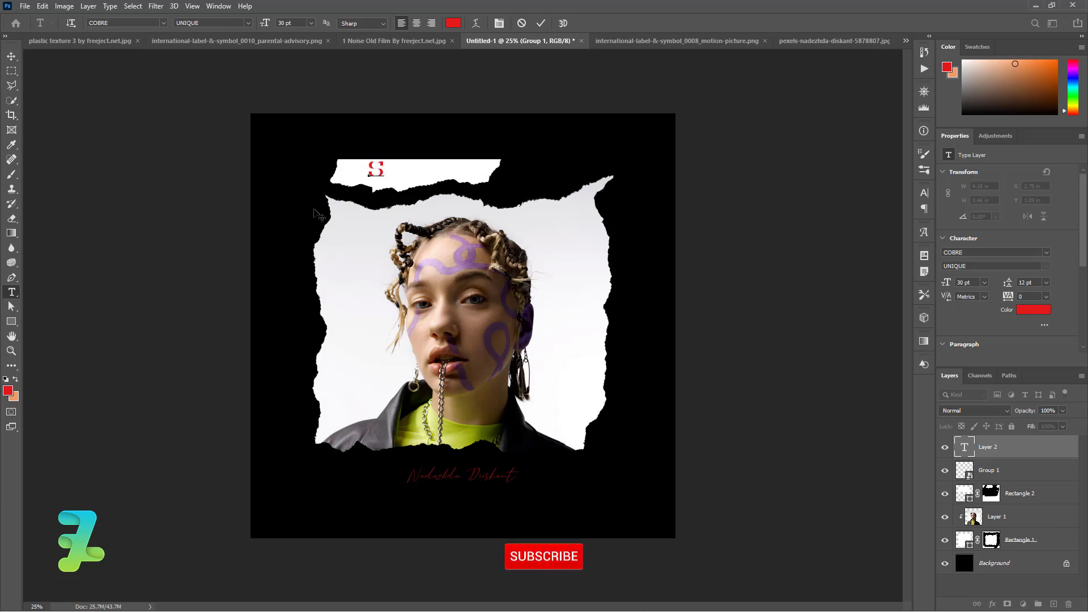
key(BackSpace)
text(B)
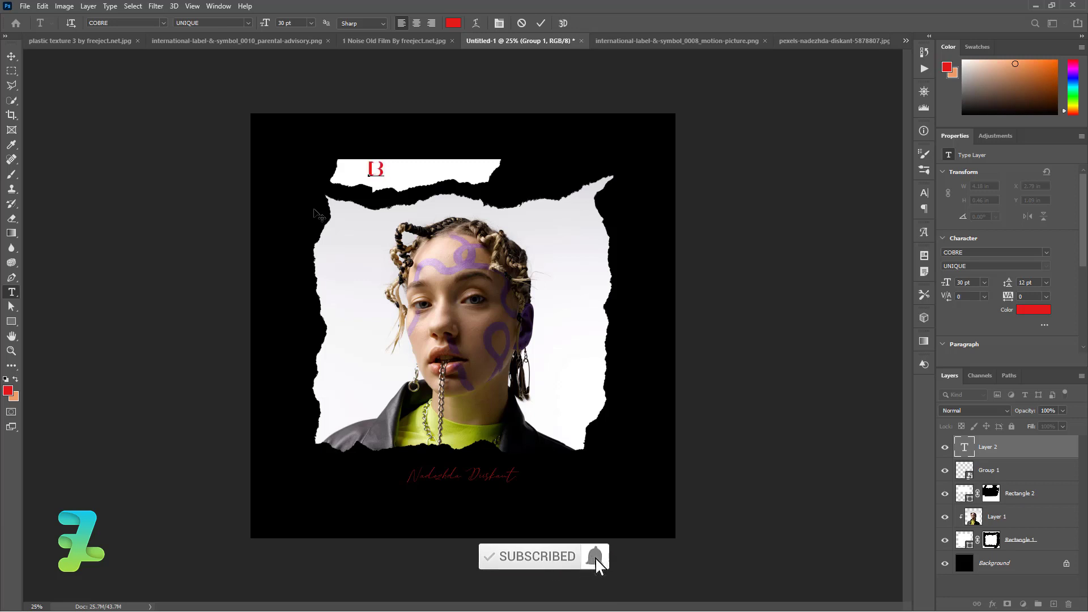
text(AD ASS)
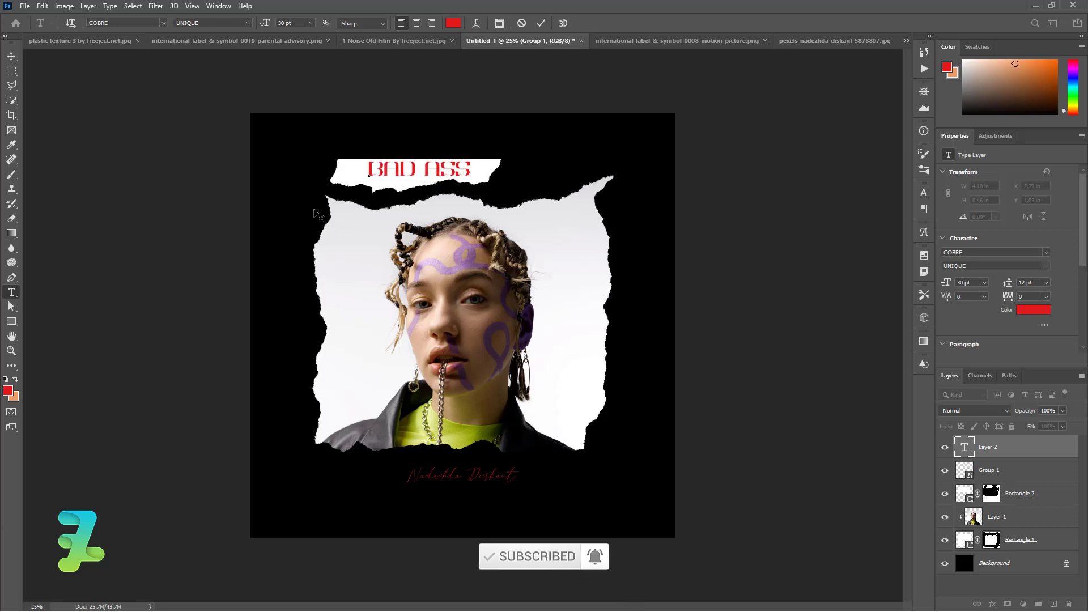
click(8, 57)
Shift the title left on the strip and colour it black #000000.
drag(393, 169, 377, 169)
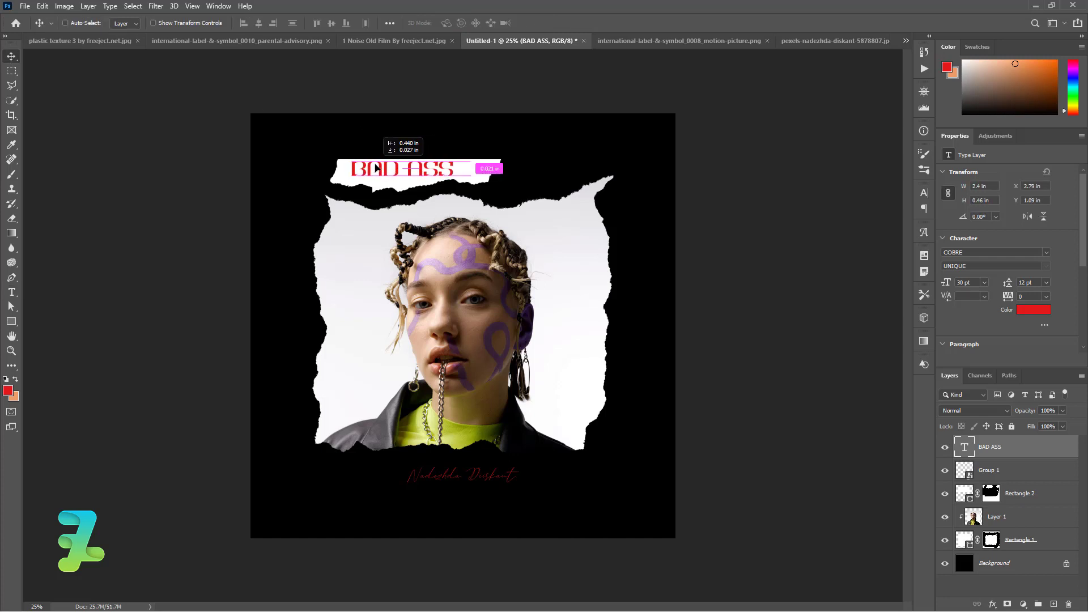
drag(377, 169, 377, 168)
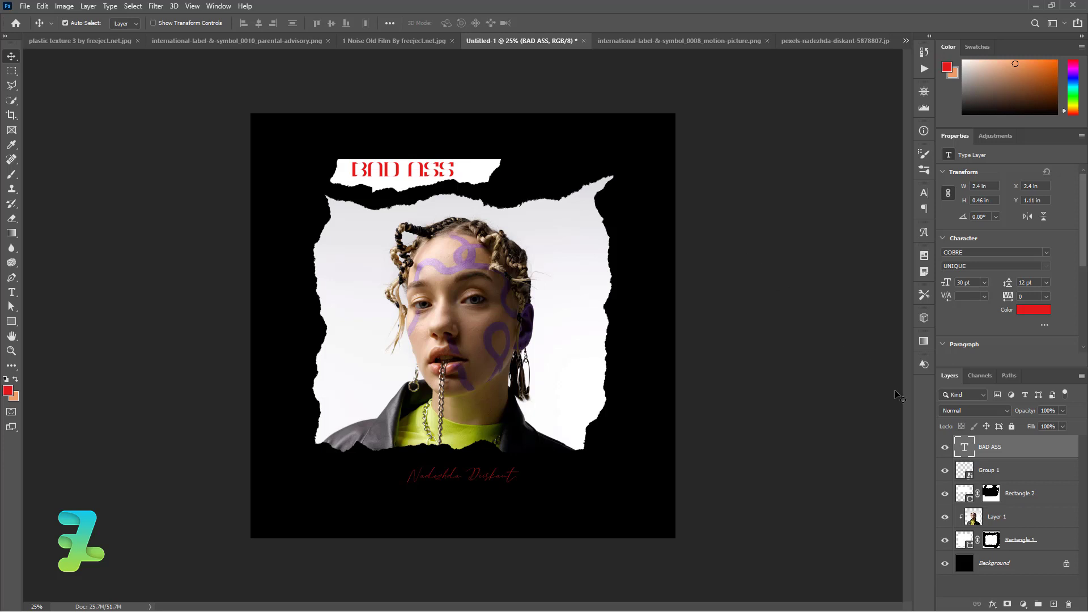
double_click(964, 447)
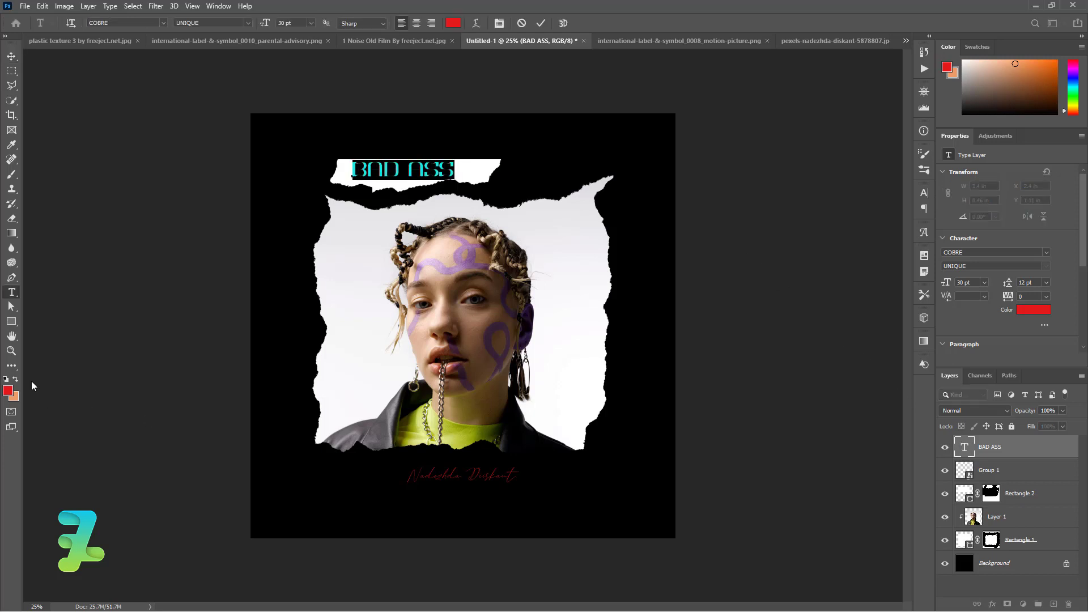
click(8, 391)
text(000000)
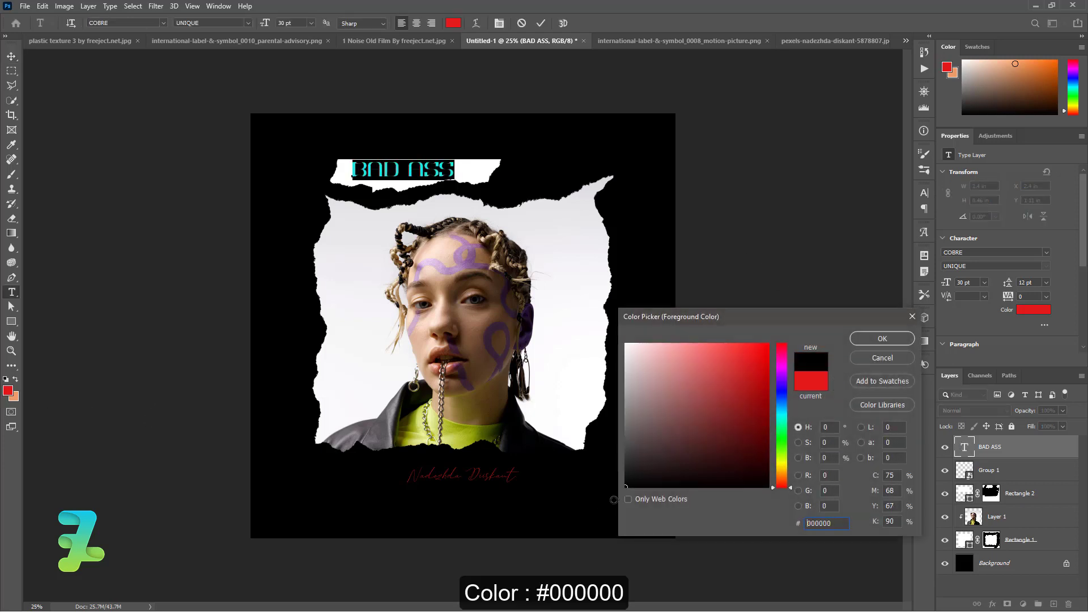
click(883, 339)
click(11, 57)
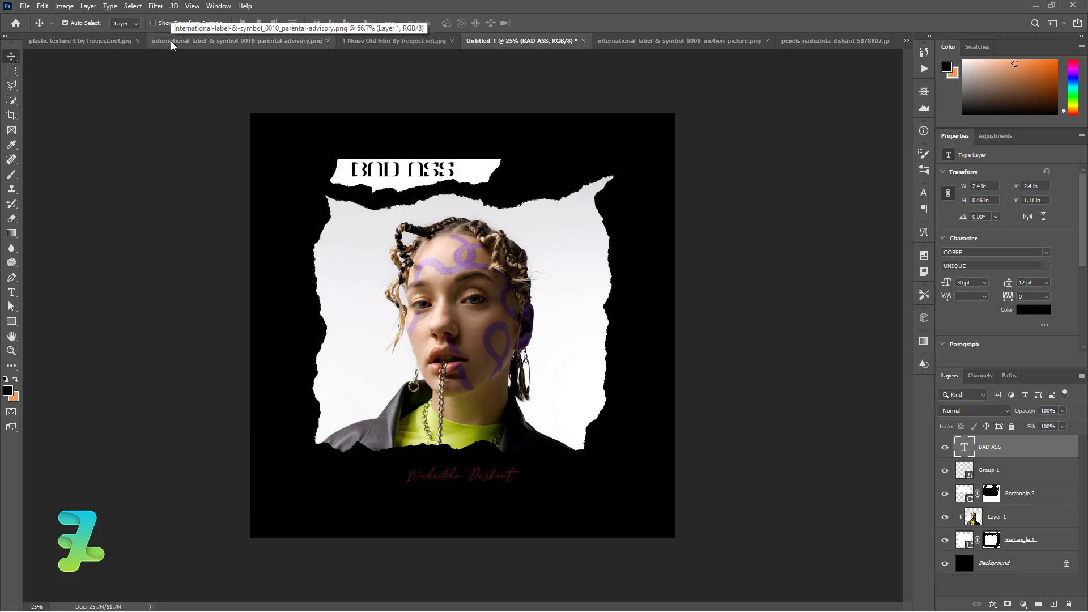
Copy the Parental Advisory logo from its floated document into the album cover.
click(186, 43)
right_click(186, 42)
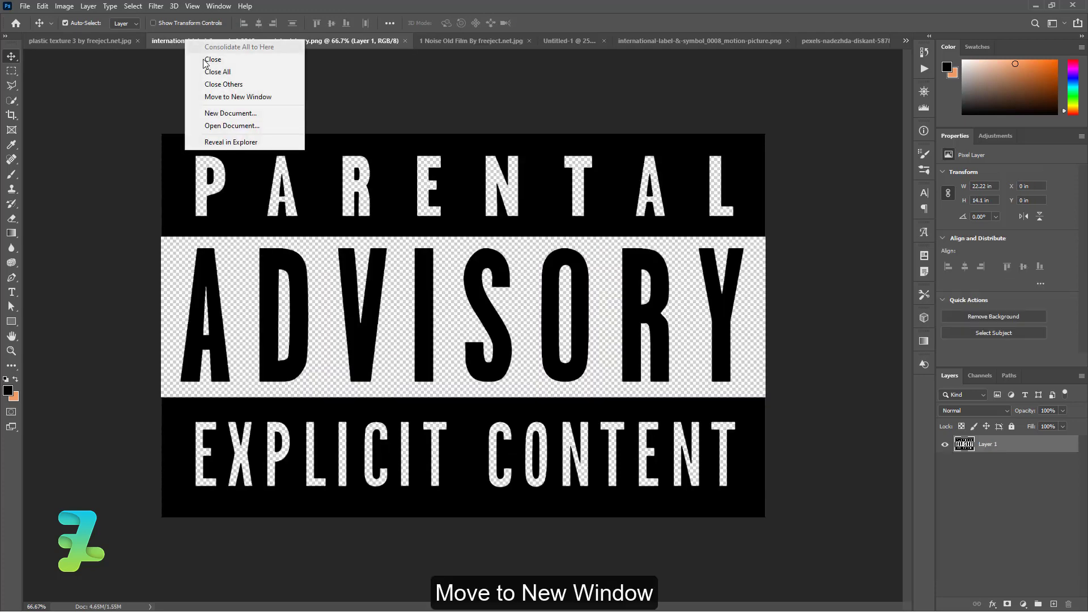
click(221, 101)
drag(988, 444, 554, 505)
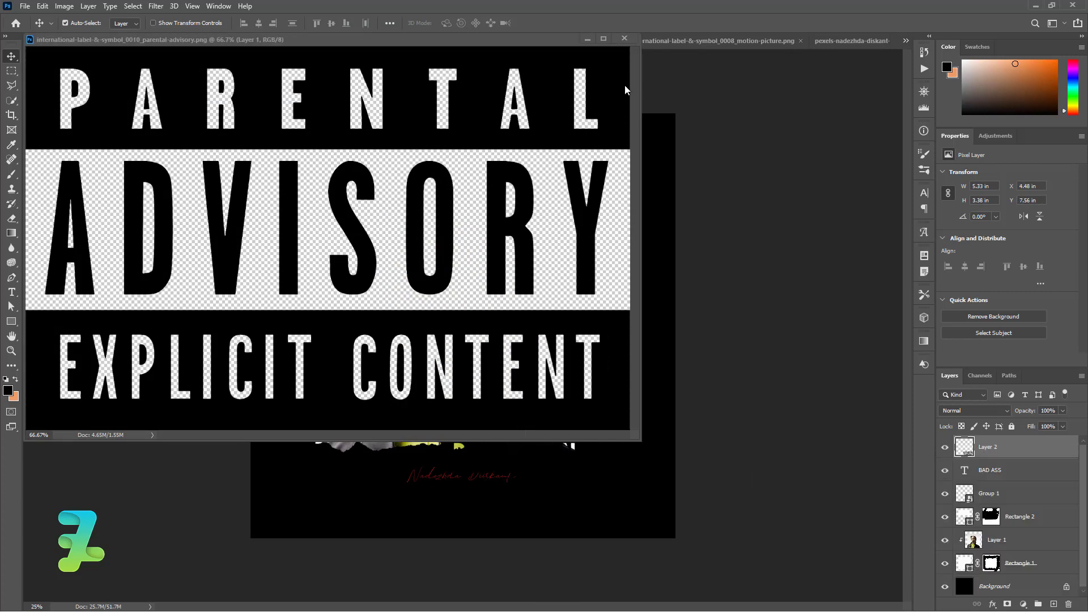
click(625, 39)
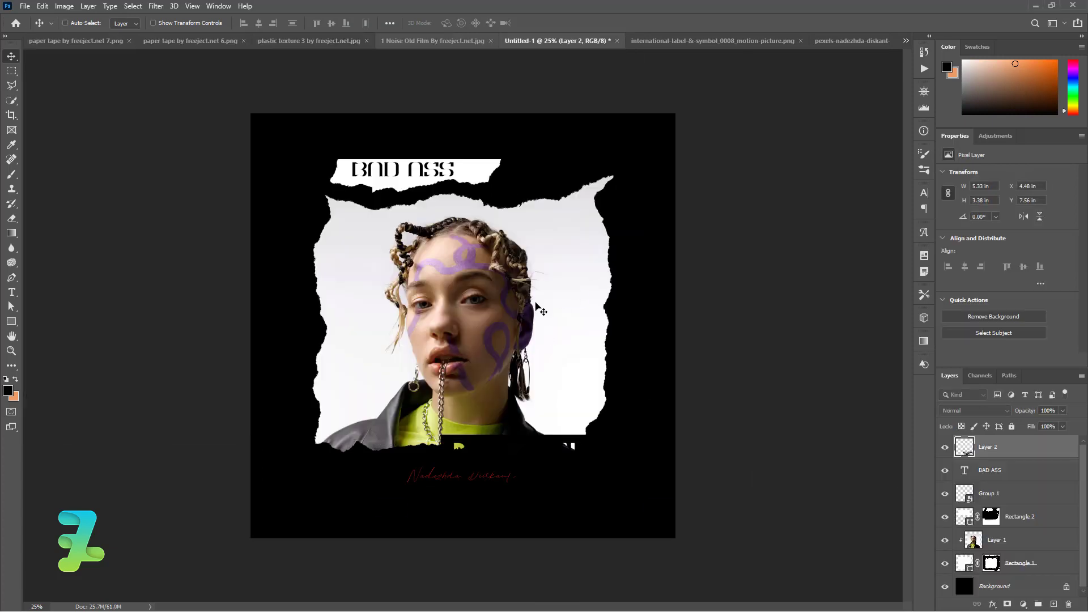
Scale the advisory logo to about 19% beside the portrait's right shoulder.
key(ctrl+t)
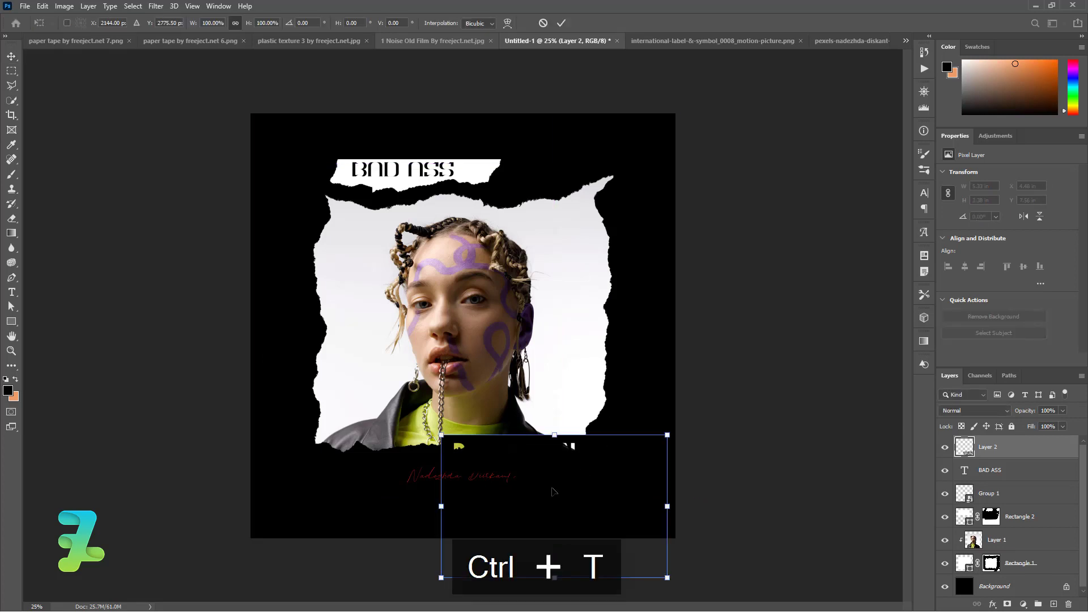
drag(555, 489, 568, 376)
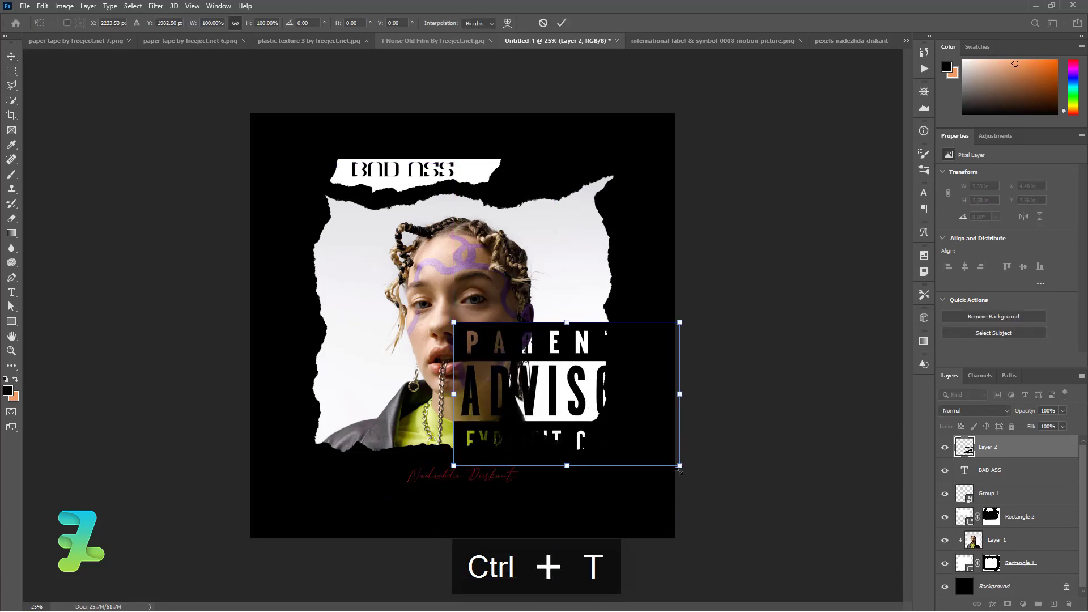
drag(680, 466, 570, 421)
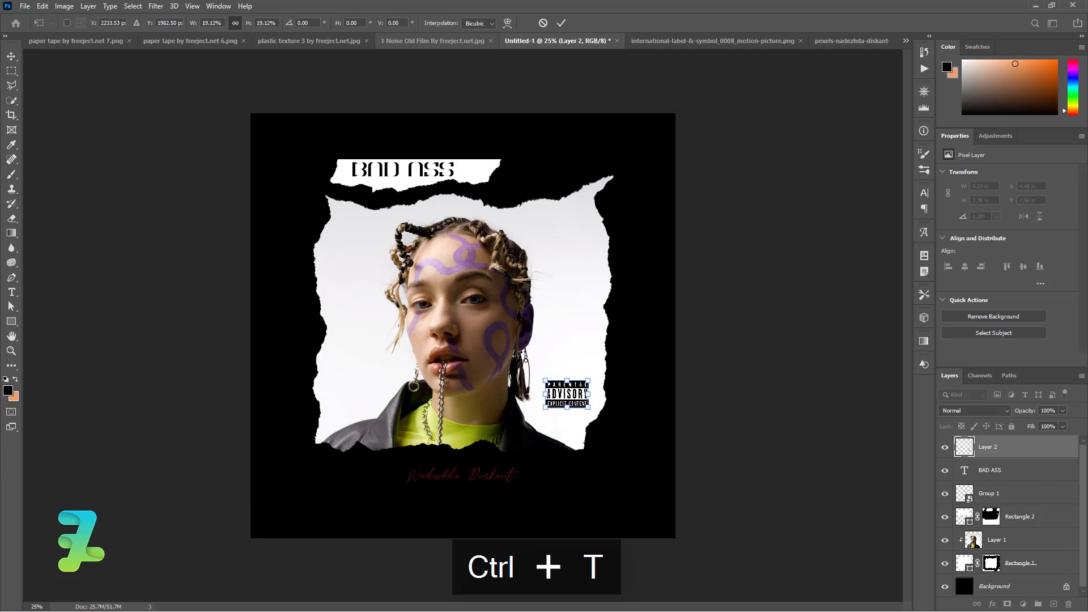
key(Return)
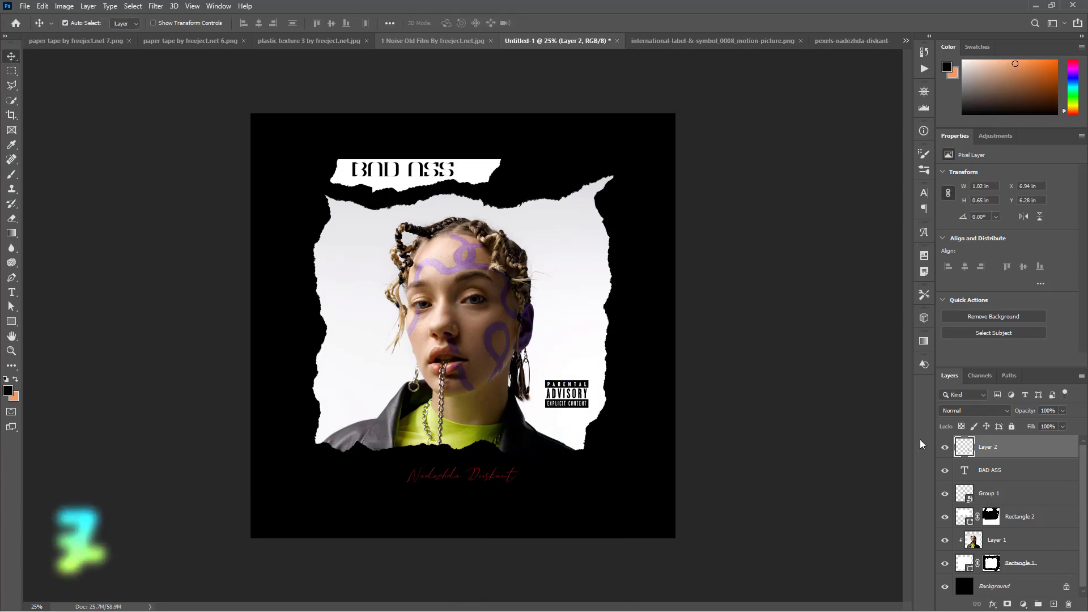
Give the advisory logo a white #ffffff Color Overlay and move it to the top-right corner.
double_click(1022, 450)
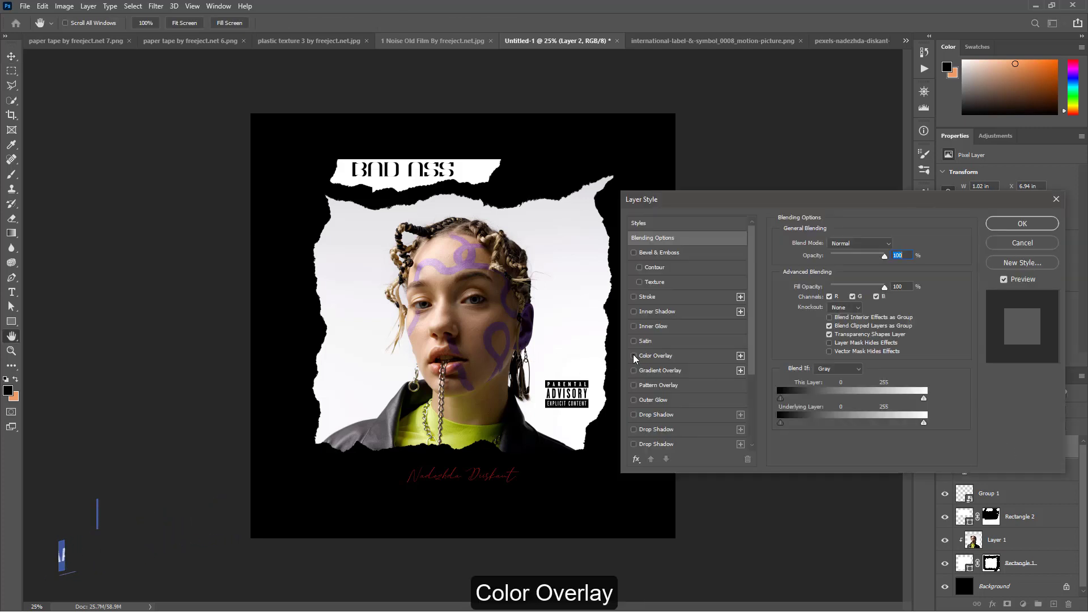
click(651, 356)
click(901, 245)
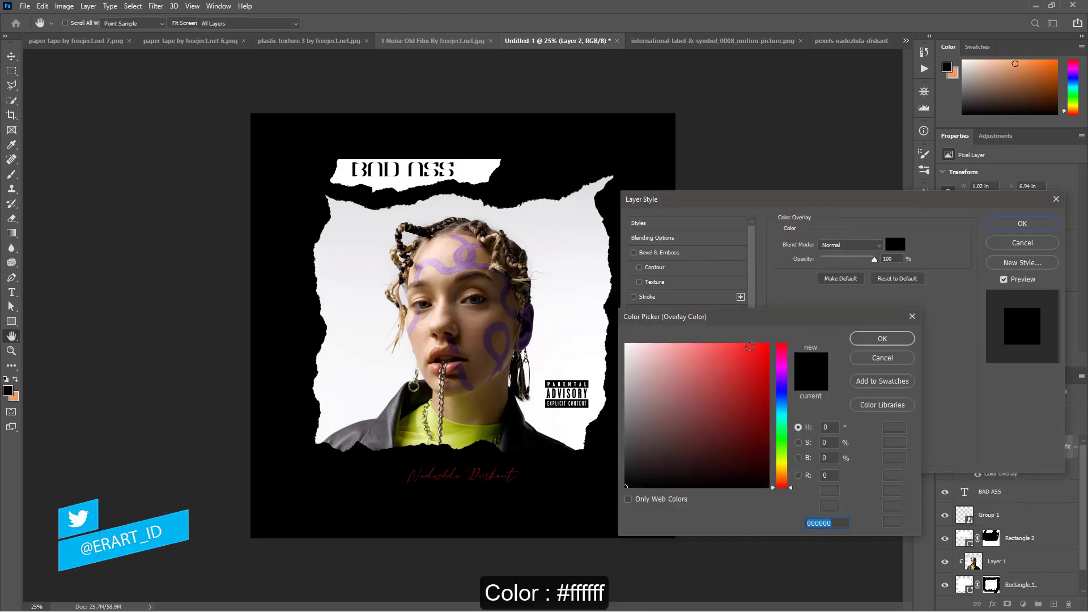
click(576, 317)
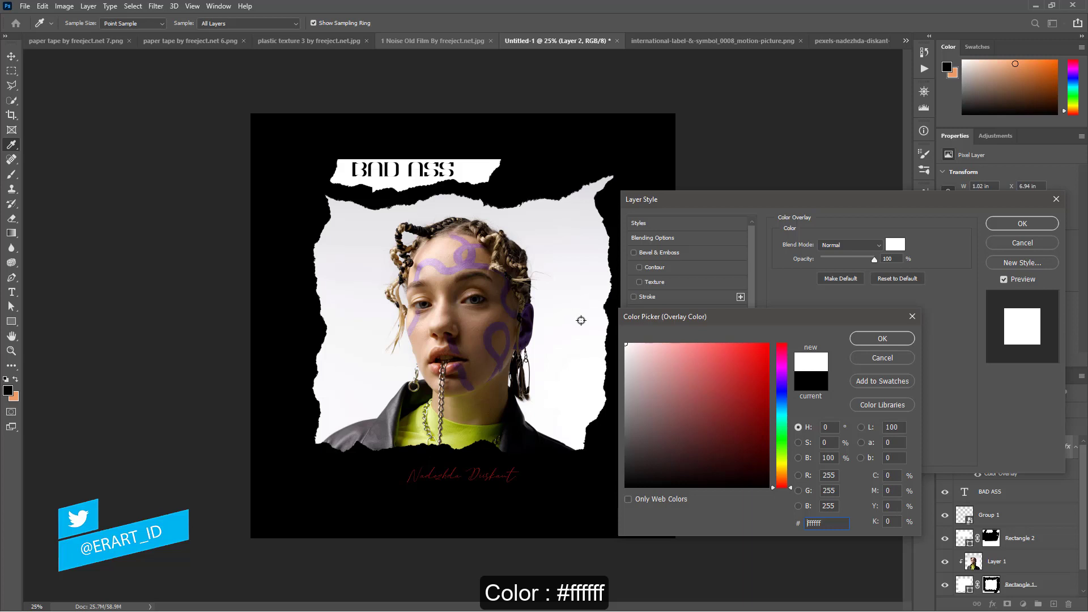
click(883, 343)
key(Return)
key(v)
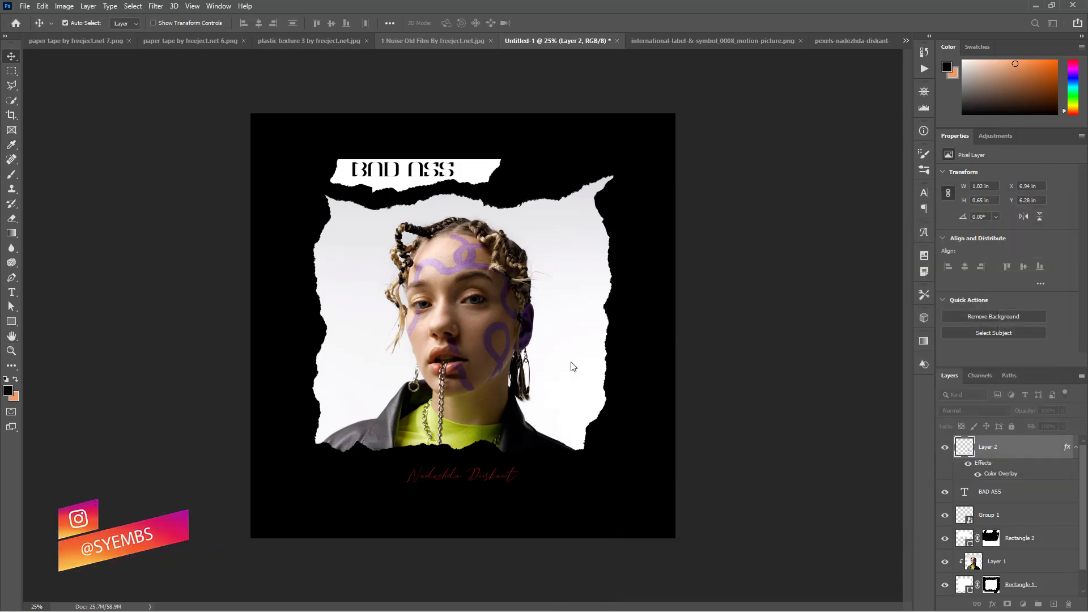
mouse_move(571, 365)
mouse_down()
mouse_move(640, 291)
mouse_move(642, 104)
mouse_up()
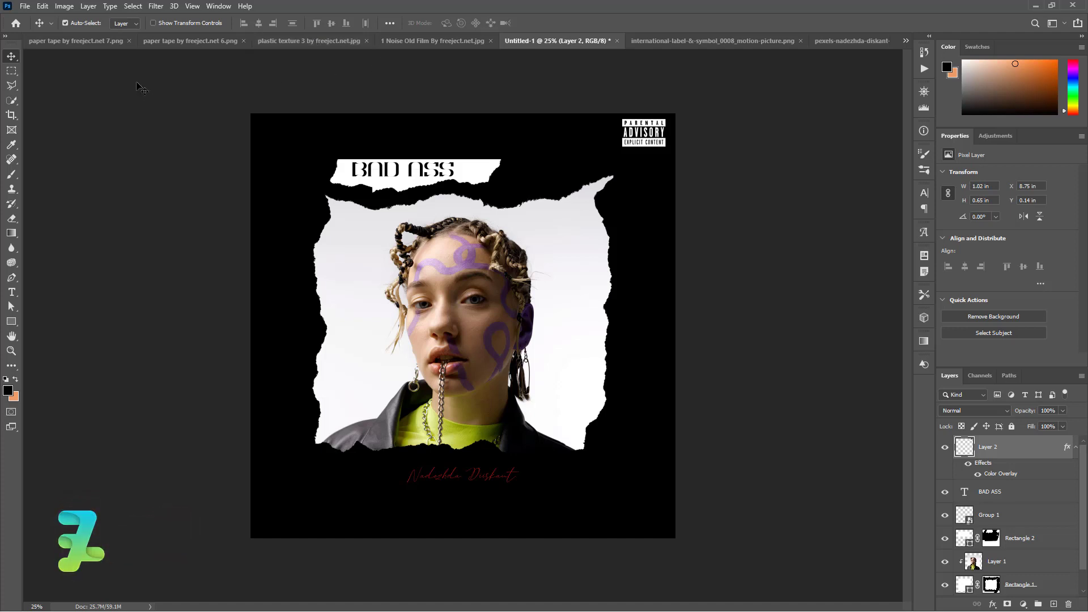
Copy the paper tape 6 piece into the cover near the top of the photo.
click(165, 49)
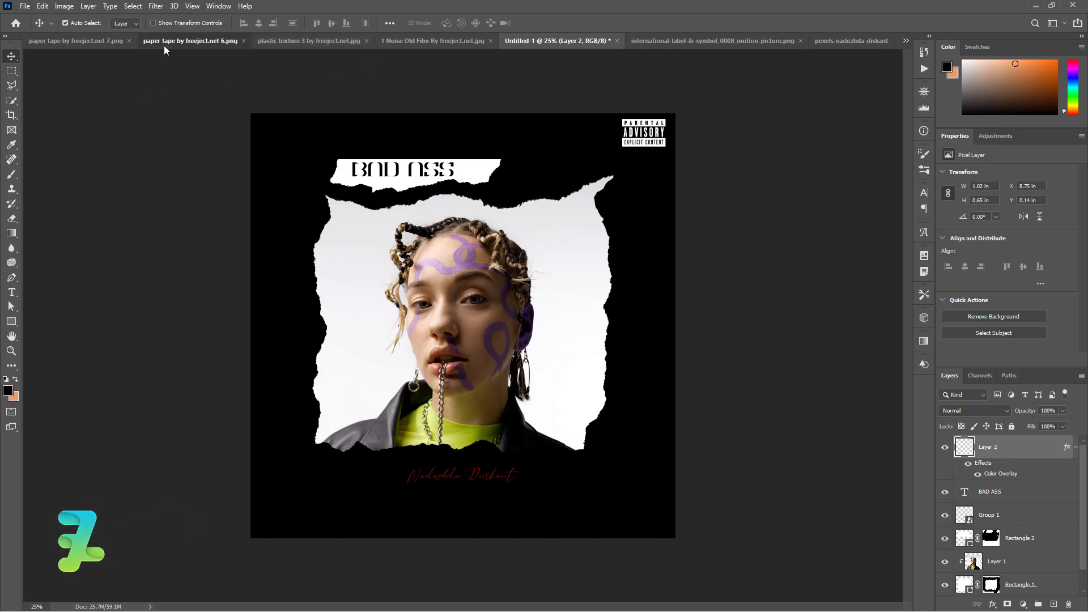
right_click(166, 42)
click(194, 100)
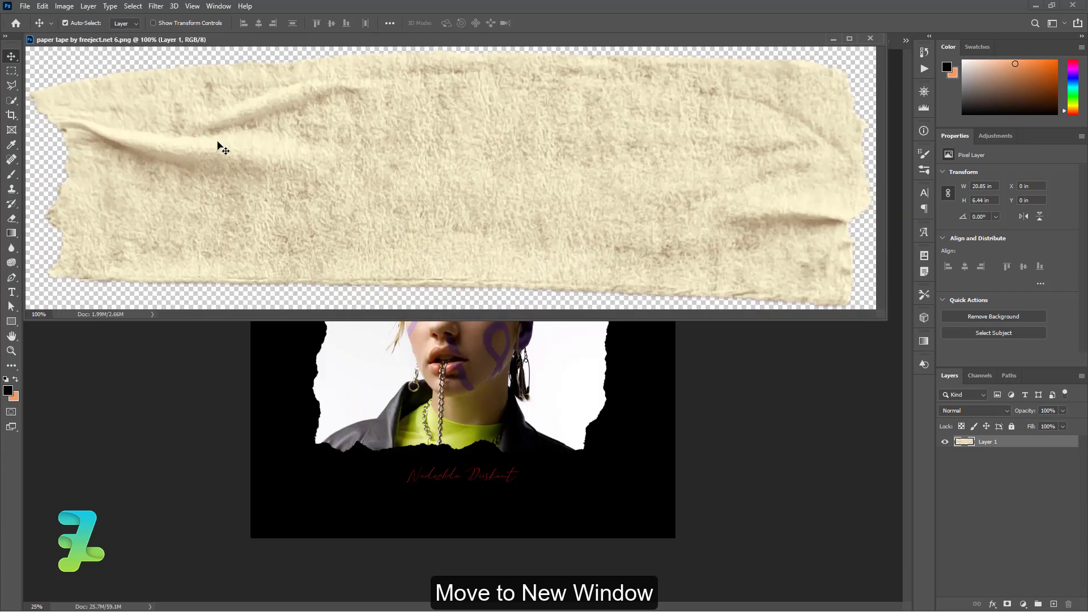
drag(967, 442, 536, 391)
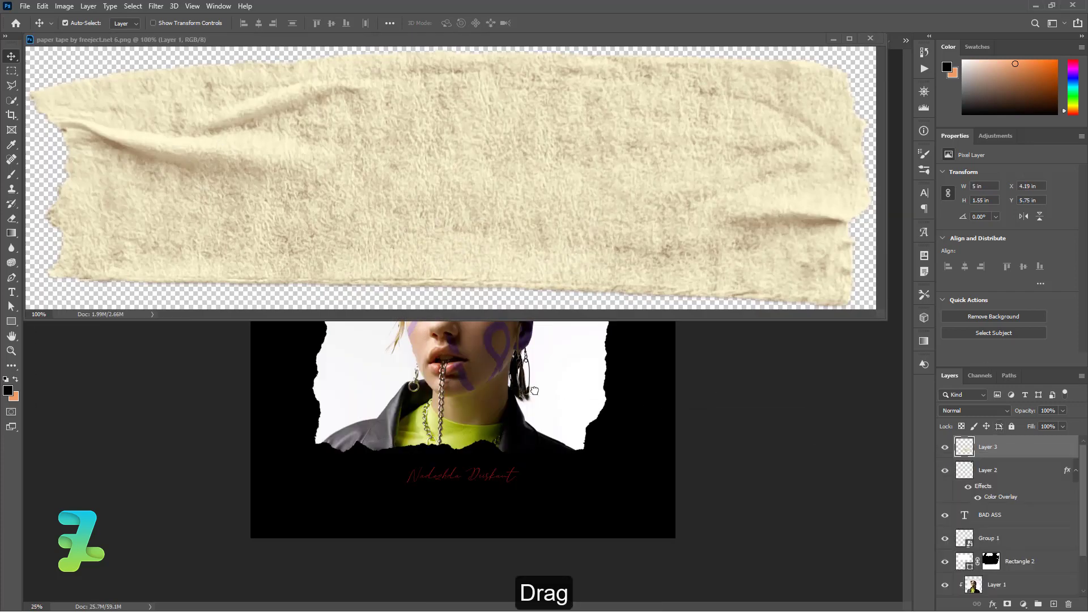
click(870, 39)
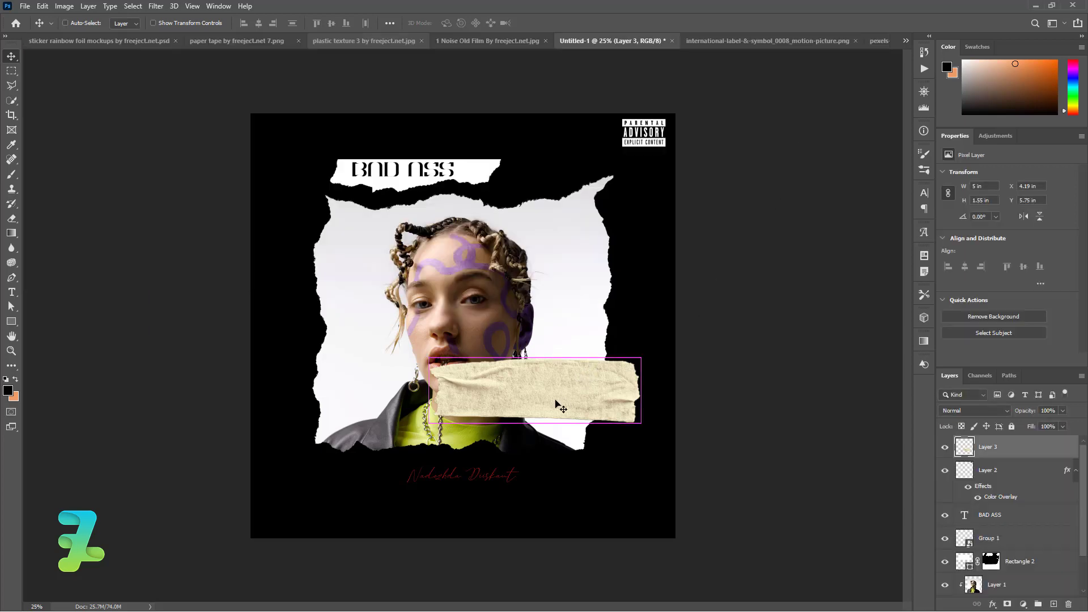
drag(578, 390, 494, 225)
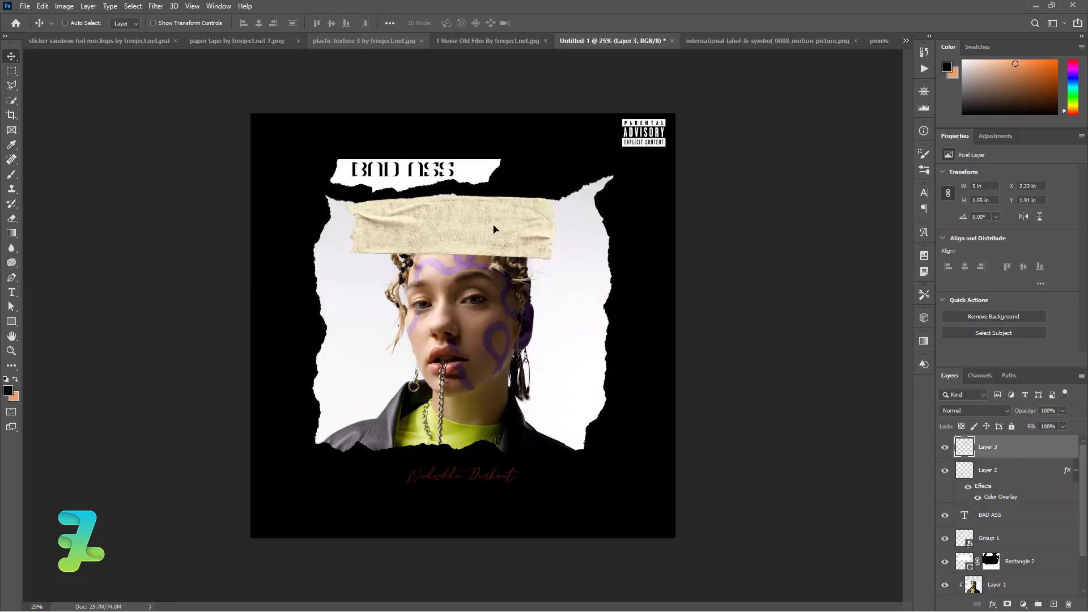
Shrink and rotate the tape to -45°, placing it on the BAD ASS strip's right end.
key(ctrl+t)
mouse_move(554, 256)
mouse_down()
mouse_move(510, 247)
mouse_move(510, 201)
mouse_up()
drag(567, 170, 558, 149)
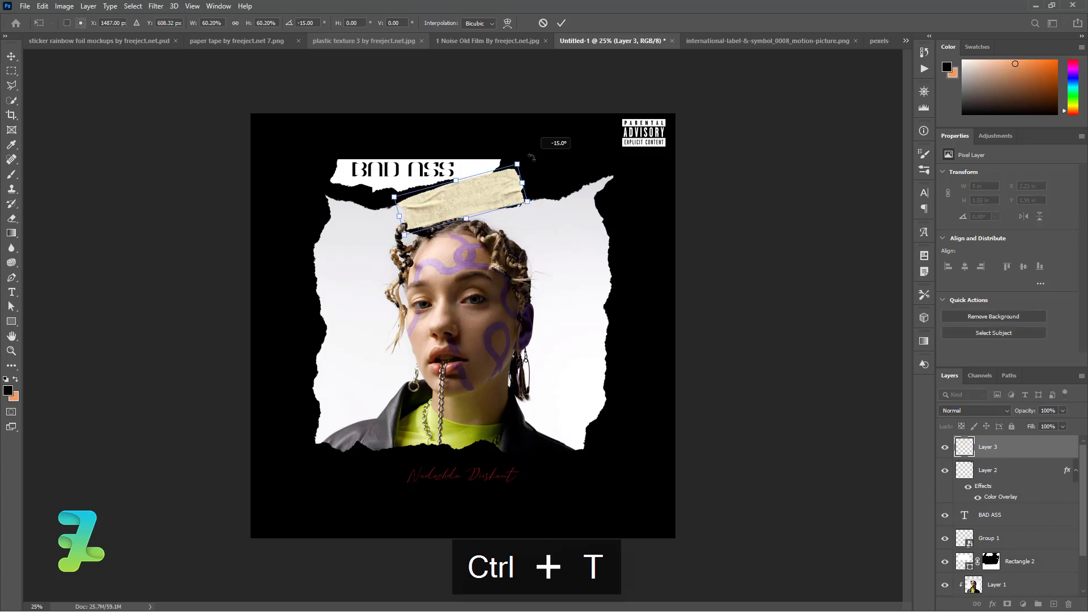
mouse_move(536, 207)
mouse_down()
mouse_move(478, 184)
mouse_move(493, 188)
mouse_move(388, 189)
mouse_up()
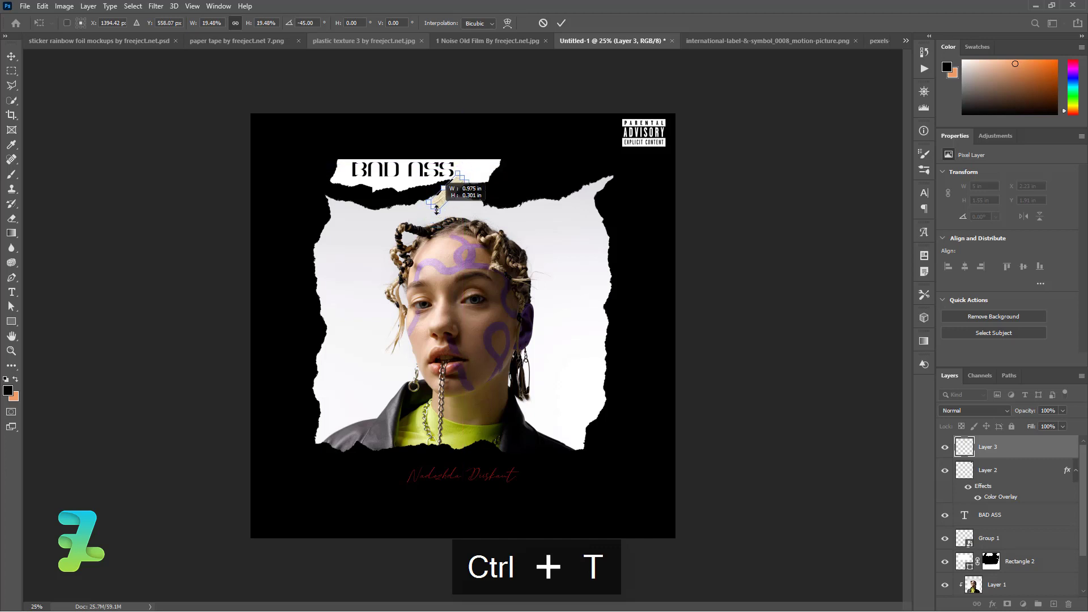
click(11, 56)
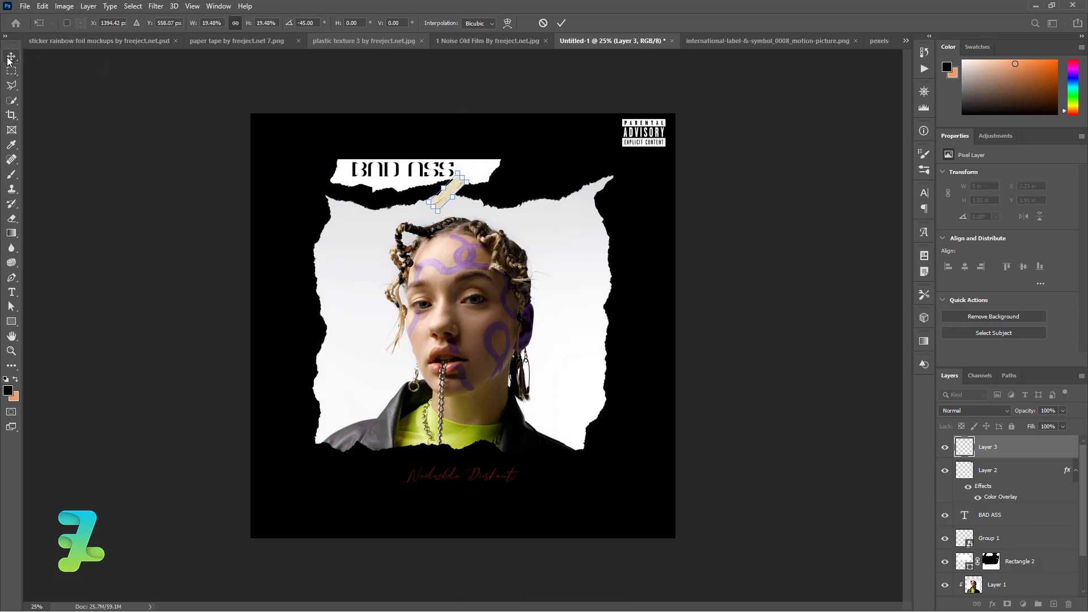
drag(441, 191, 454, 183)
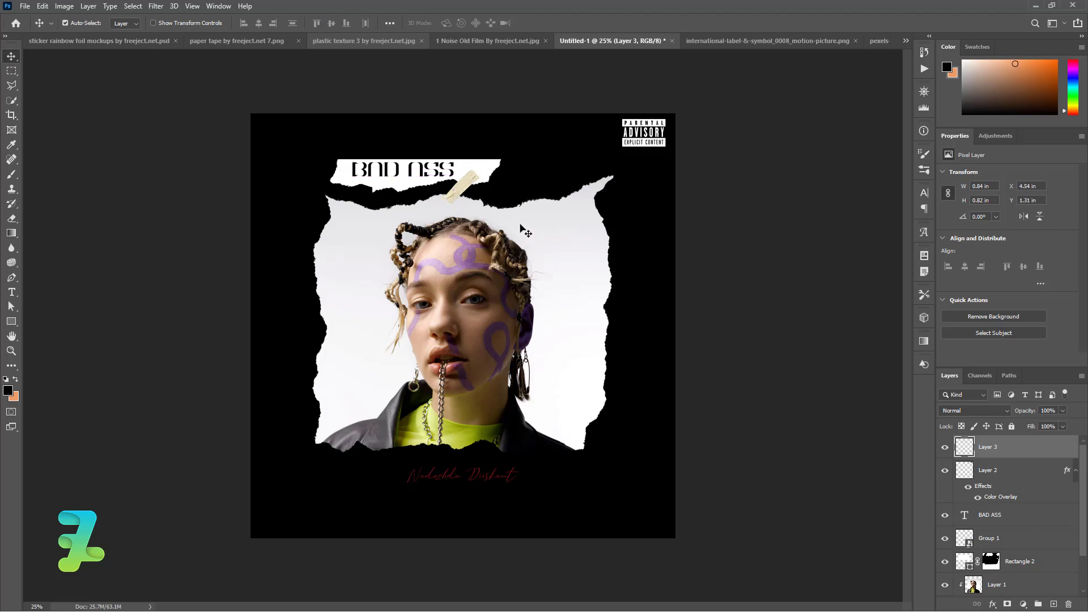
Copy paper tape 7 into the cover and lay it across the portrait's lower-left edge.
click(214, 41)
right_click(234, 46)
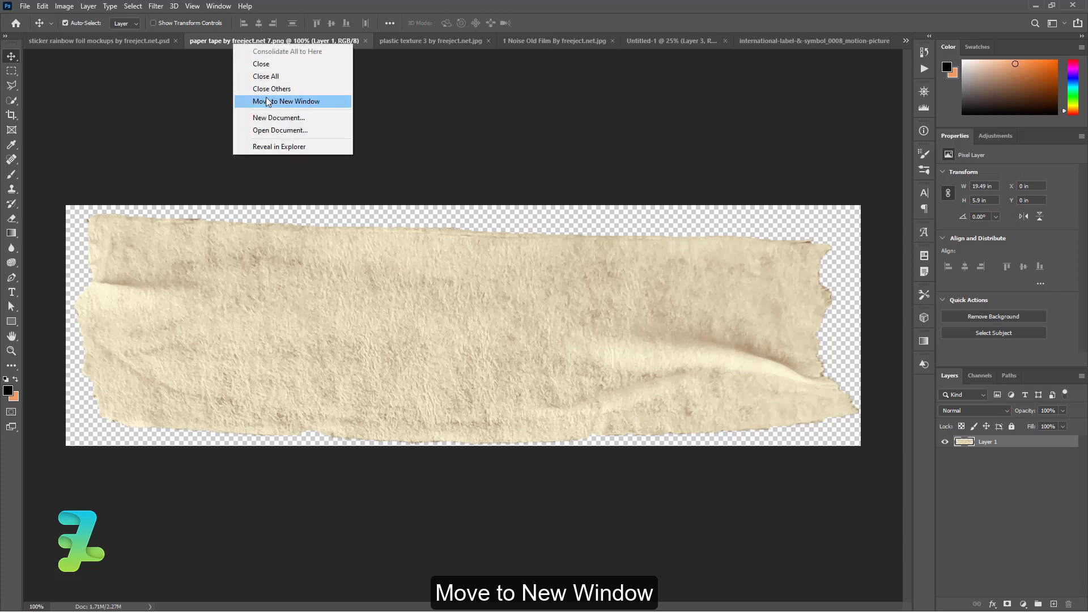
click(295, 101)
mouse_move(384, 161)
mouse_down()
mouse_move(407, 322)
mouse_move(397, 423)
mouse_move(353, 437)
mouse_up()
click(815, 39)
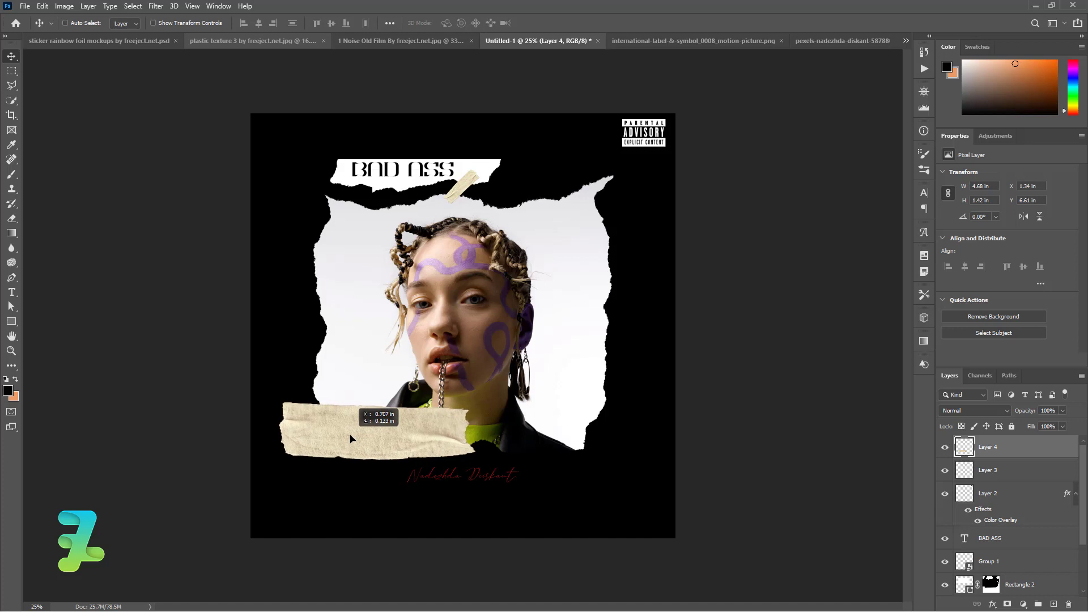
drag(353, 437, 351, 441)
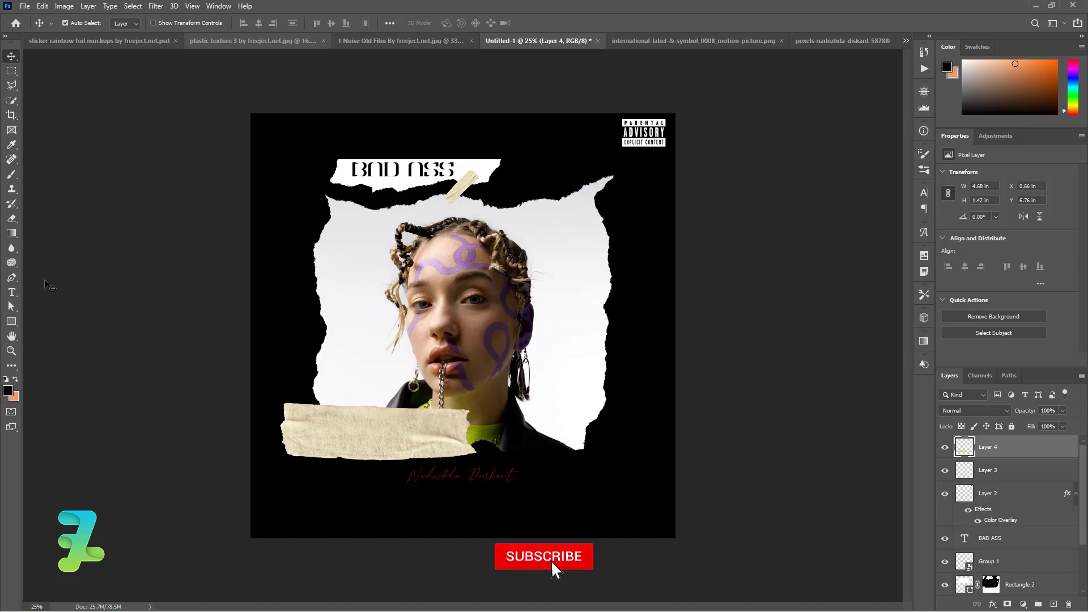
In the sticker foil mockups document, select only the STICKER 2 holographic sticker group.
click(138, 42)
right_click(137, 45)
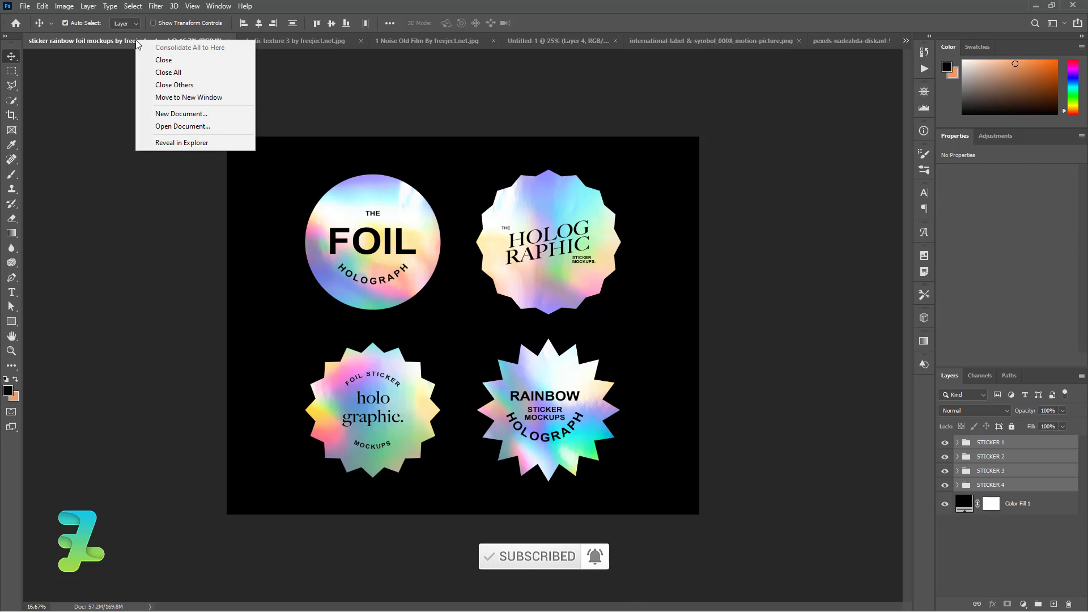
click(945, 448)
click(945, 443)
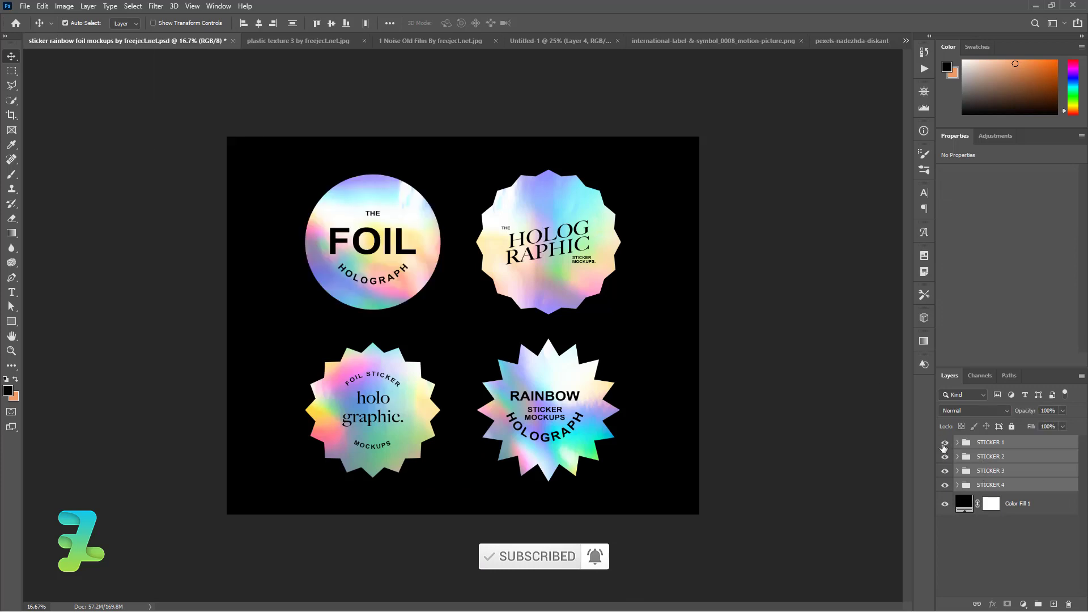
click(946, 457)
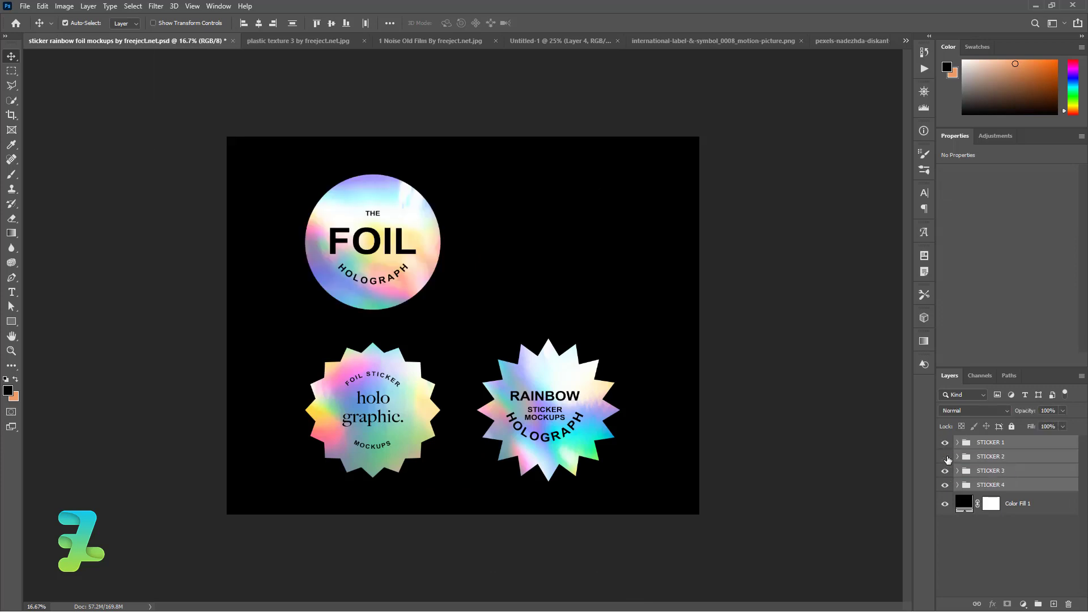
click(981, 457)
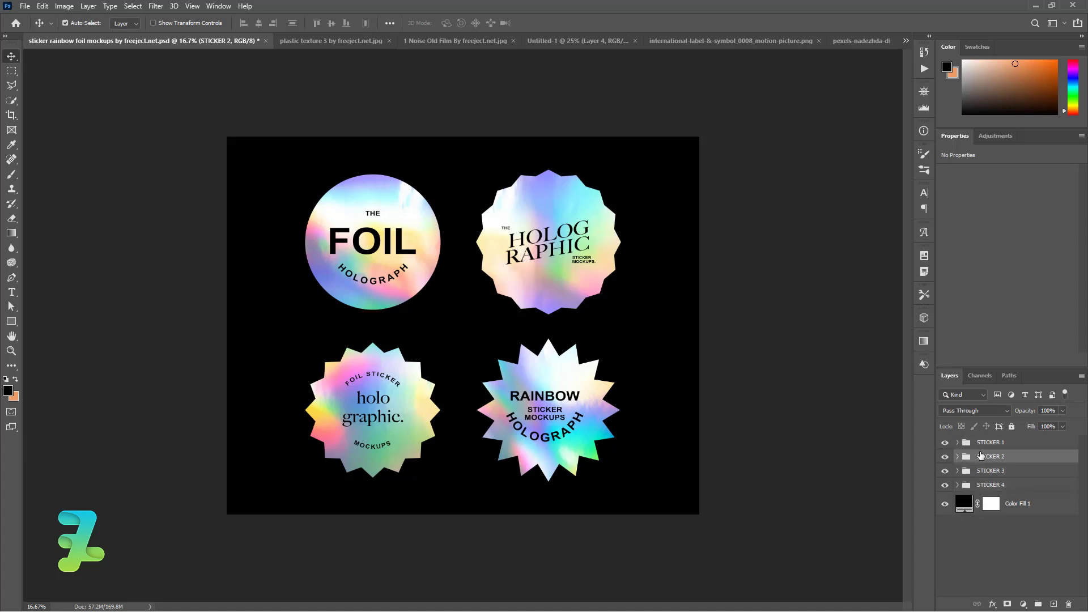
Copy the STICKER 2 group into the album cover and close the sticker file.
right_click(170, 45)
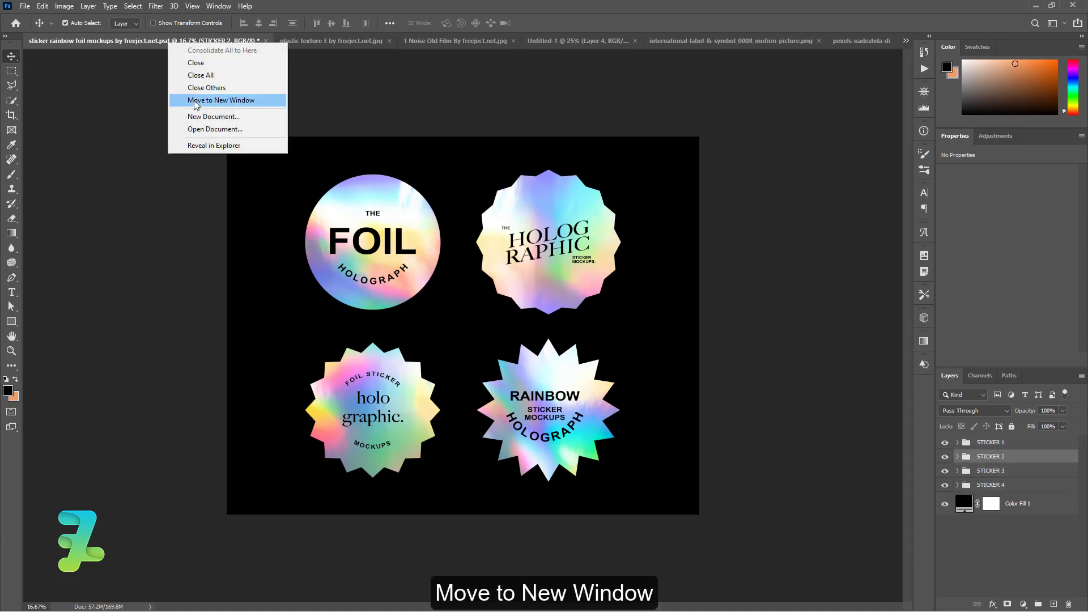
click(195, 100)
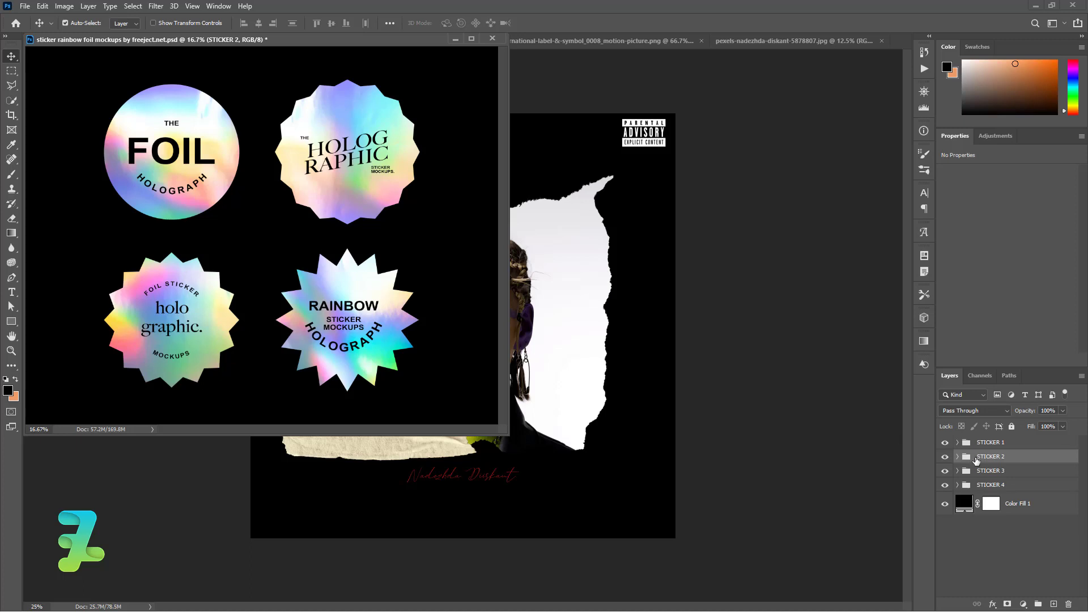
mouse_move(970, 460)
mouse_down()
mouse_move(326, 505)
mouse_move(347, 501)
mouse_up()
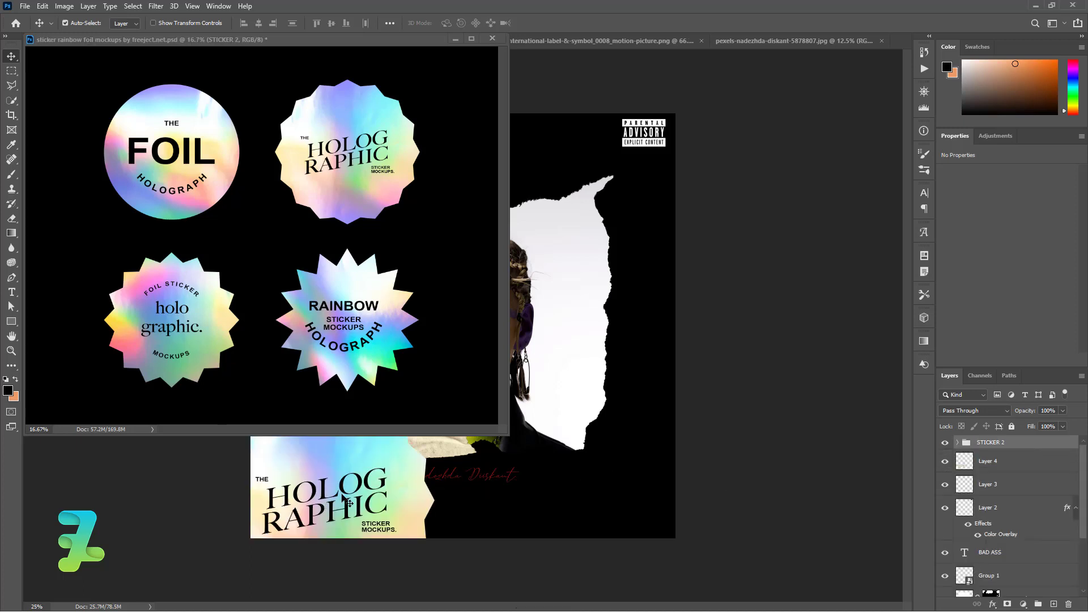
click(492, 39)
click(555, 235)
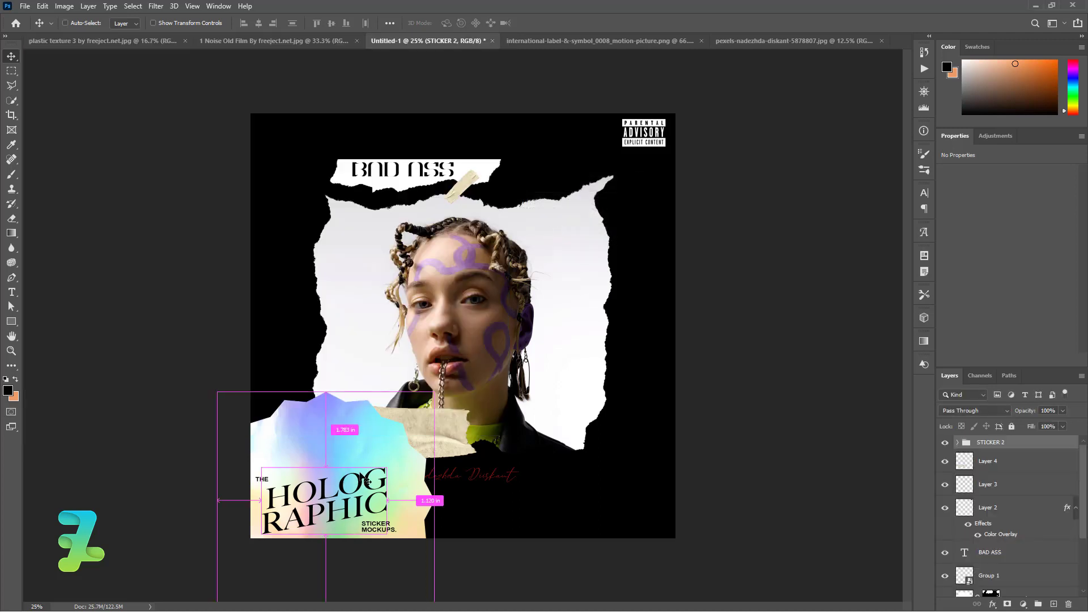
Scale the sticker to about 33% and set it in the cover's bottom-left corner.
key(ctrl+t)
click(652, 275)
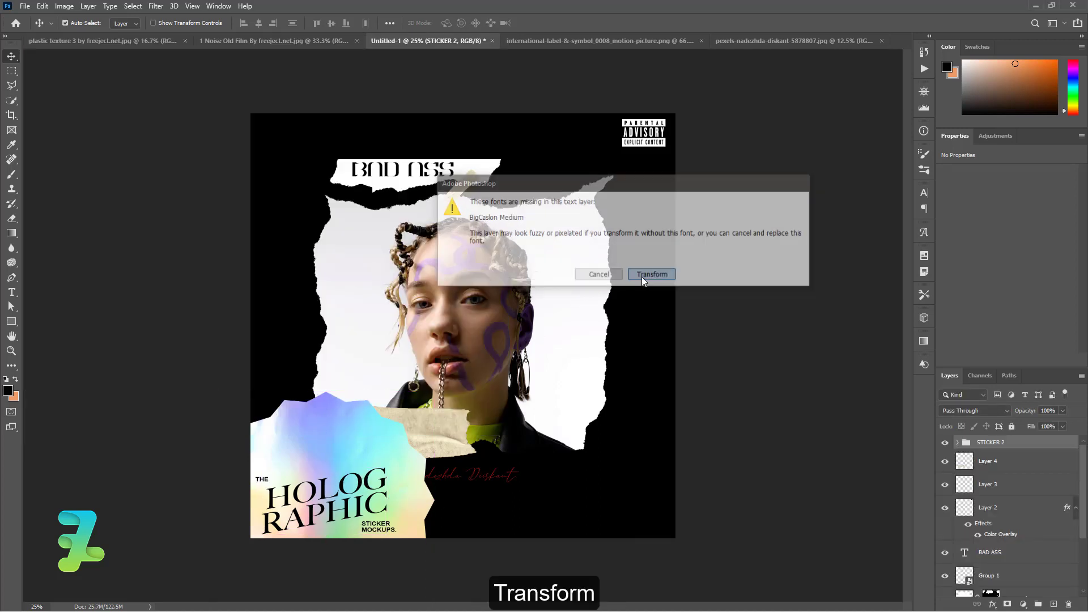
drag(435, 391, 351, 454)
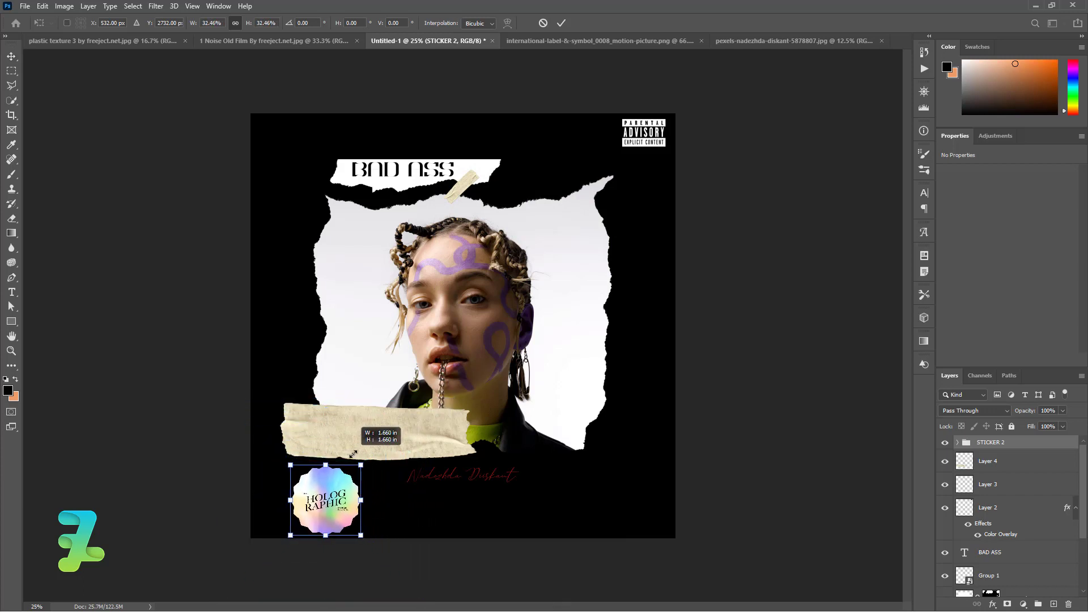
drag(351, 454, 354, 457)
drag(328, 503, 302, 503)
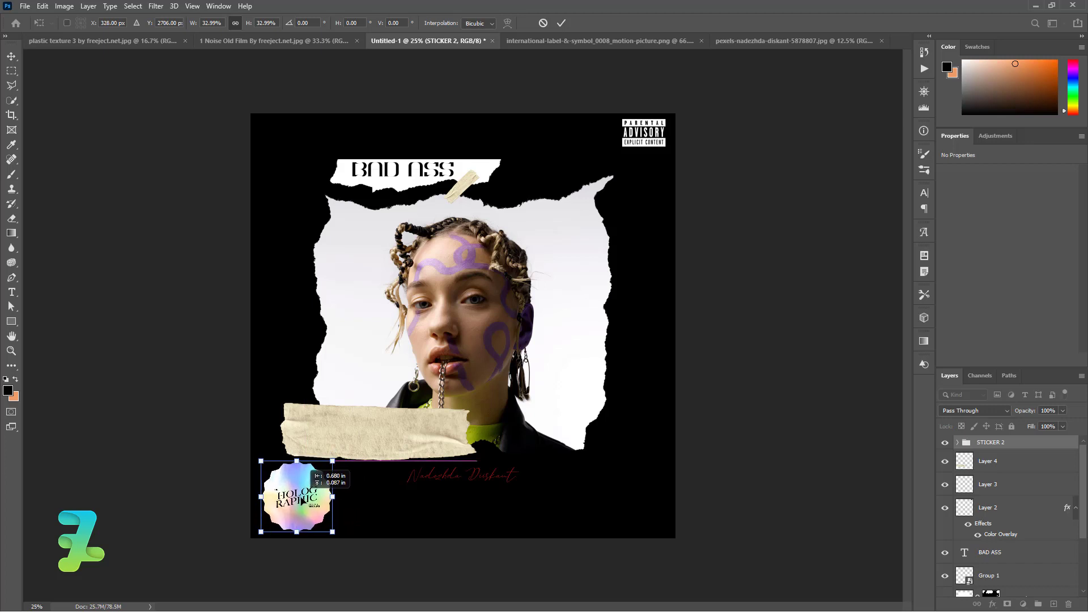
drag(303, 501, 302, 501)
click(11, 57)
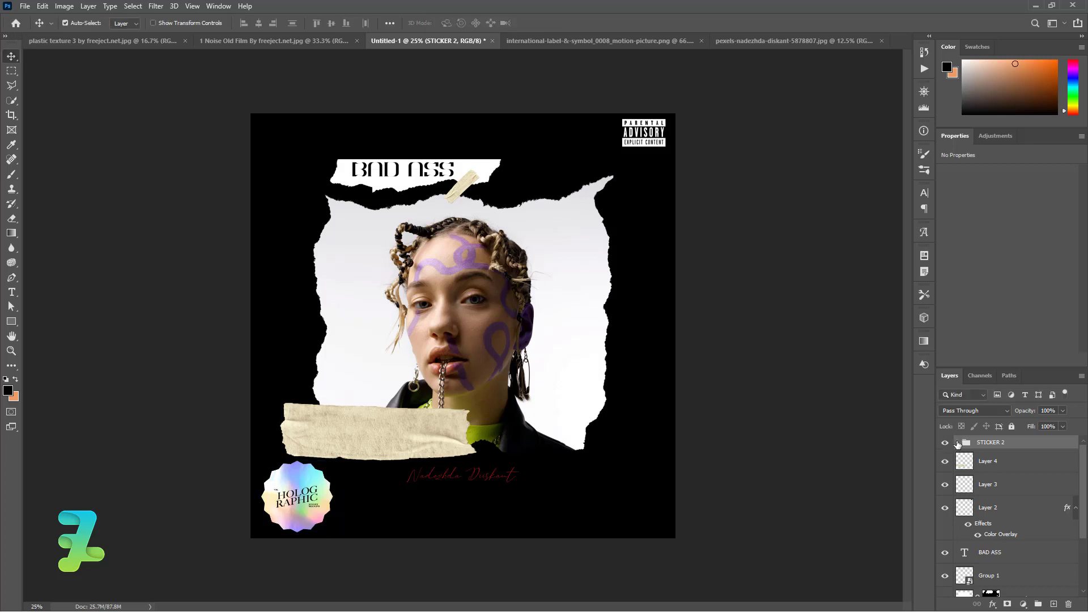
click(958, 443)
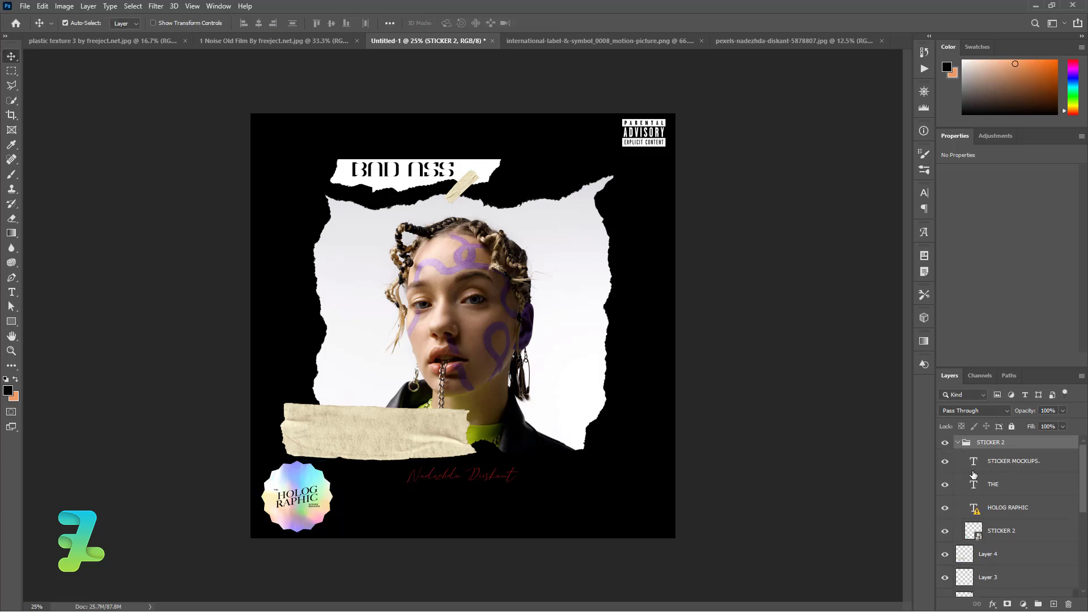
Replace the sticker headline's missing font with COBRE.
double_click(975, 508)
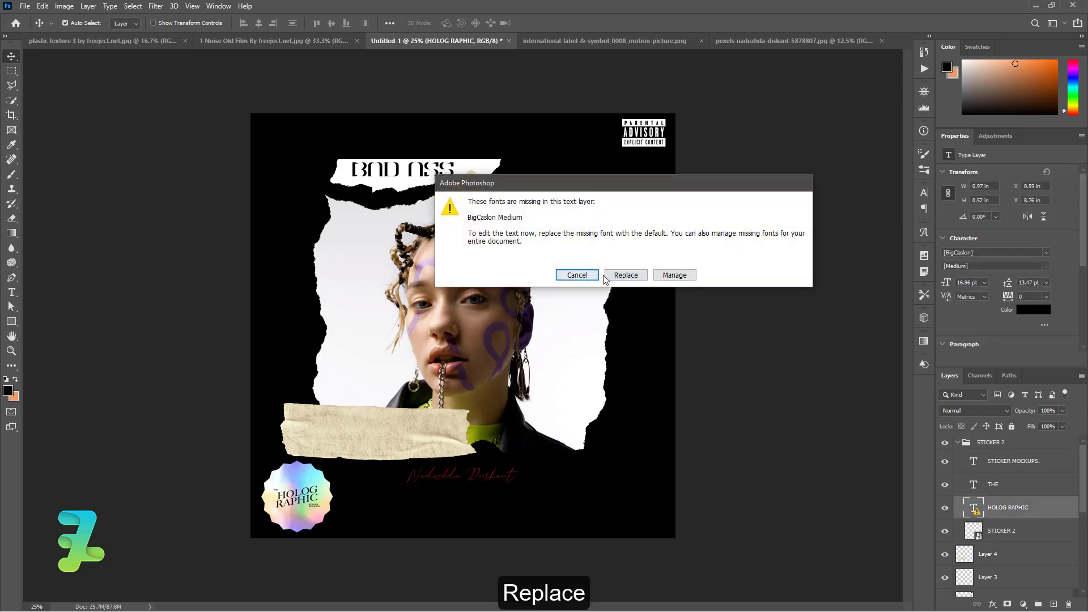
click(625, 276)
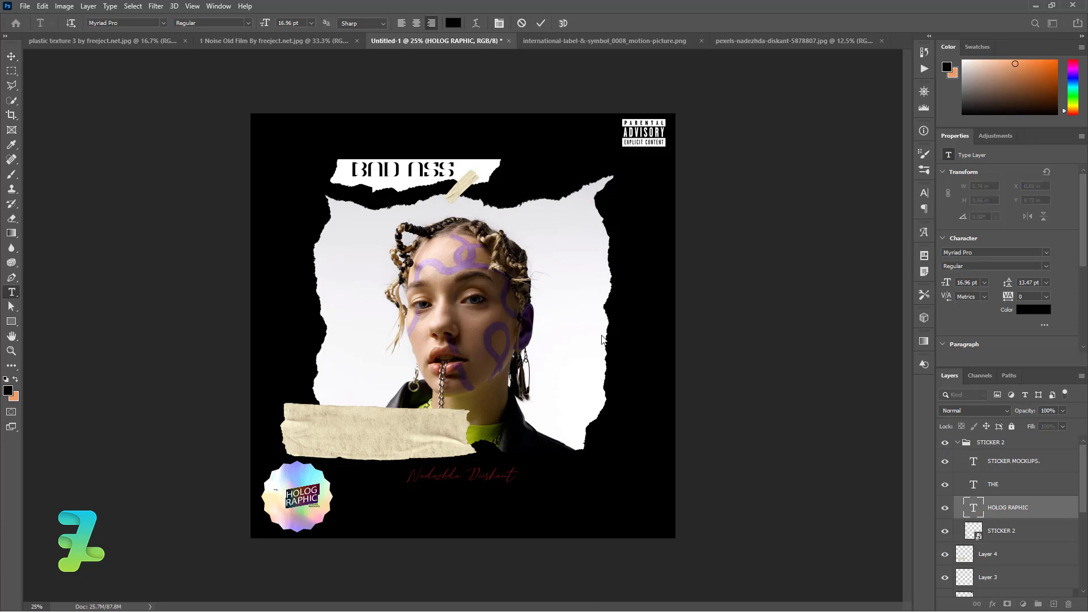
click(161, 23)
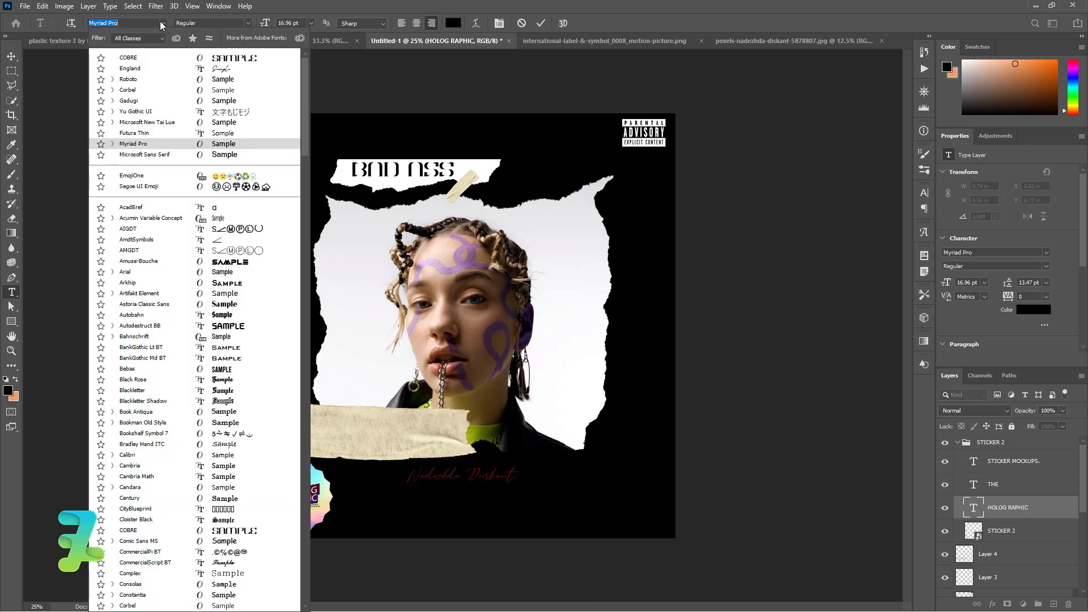
click(170, 57)
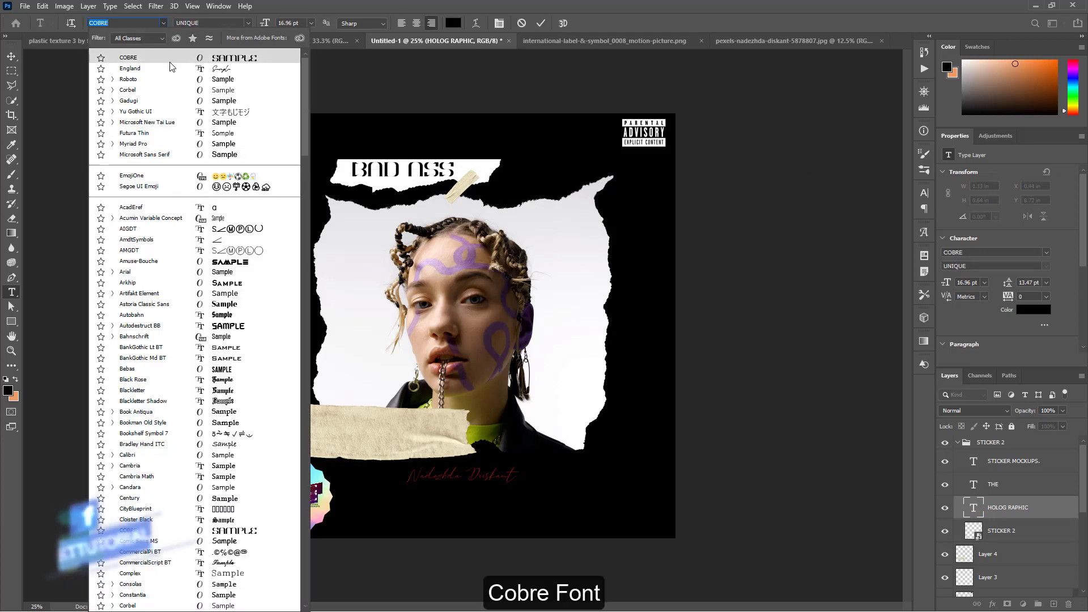
key(Return)
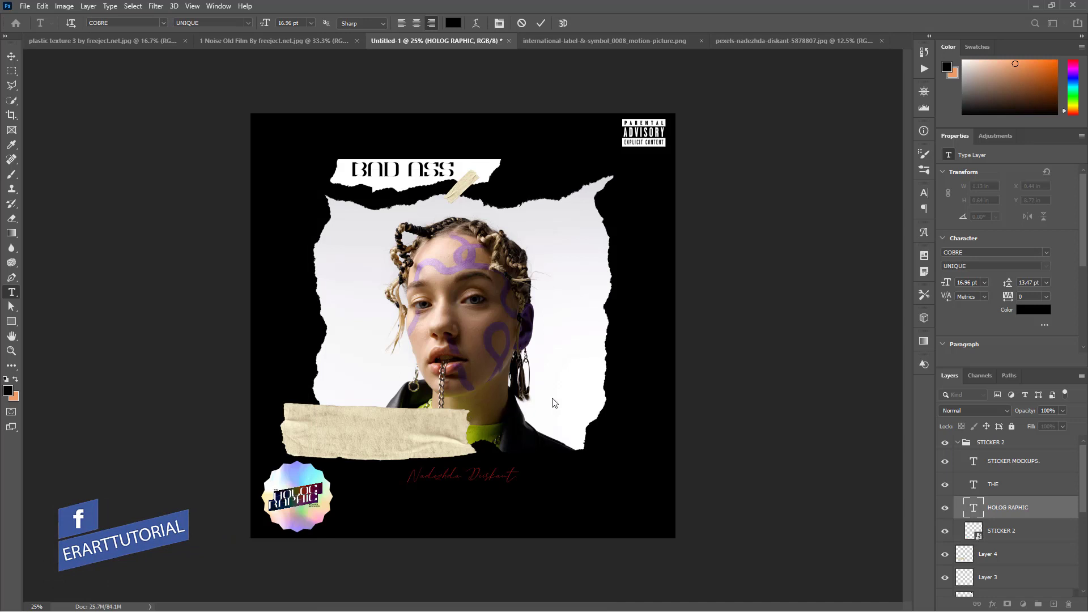
Retype the headline as BEST SELLER at 16 pt.
text(BEST)
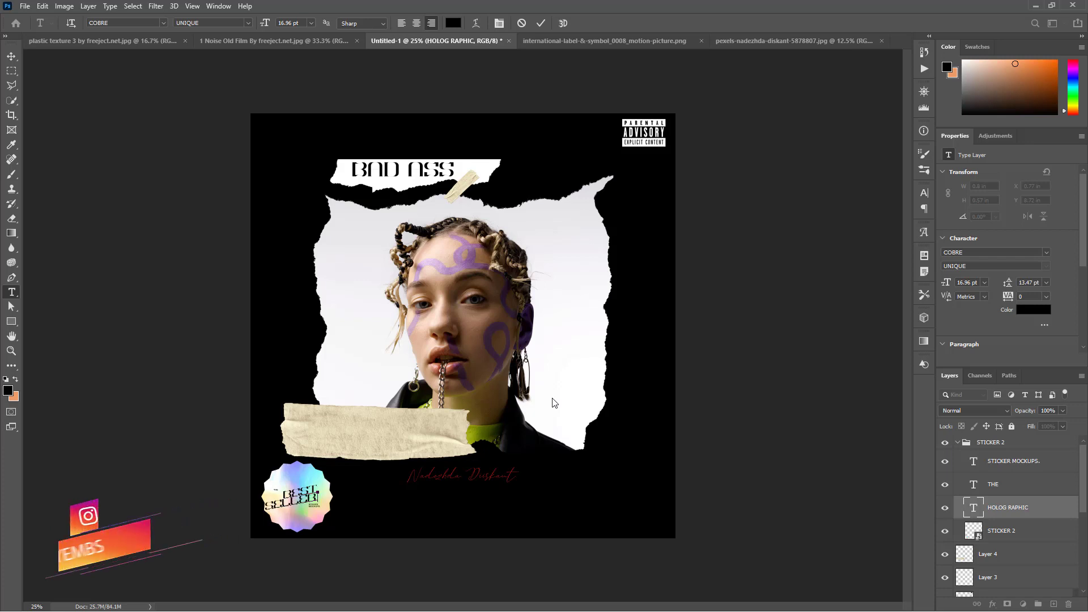
key(ctrl+a)
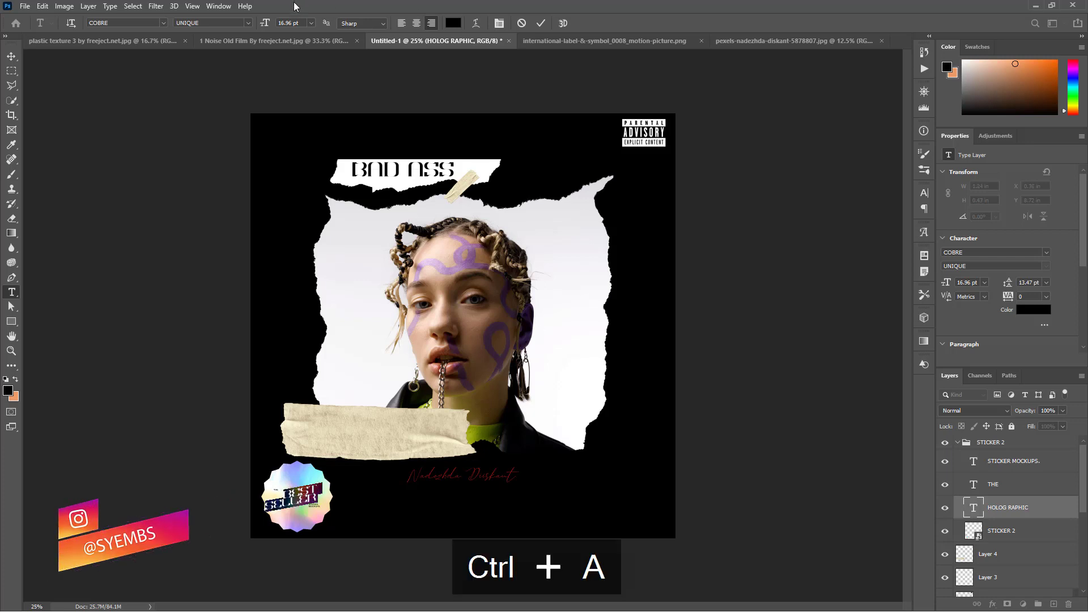
click(311, 25)
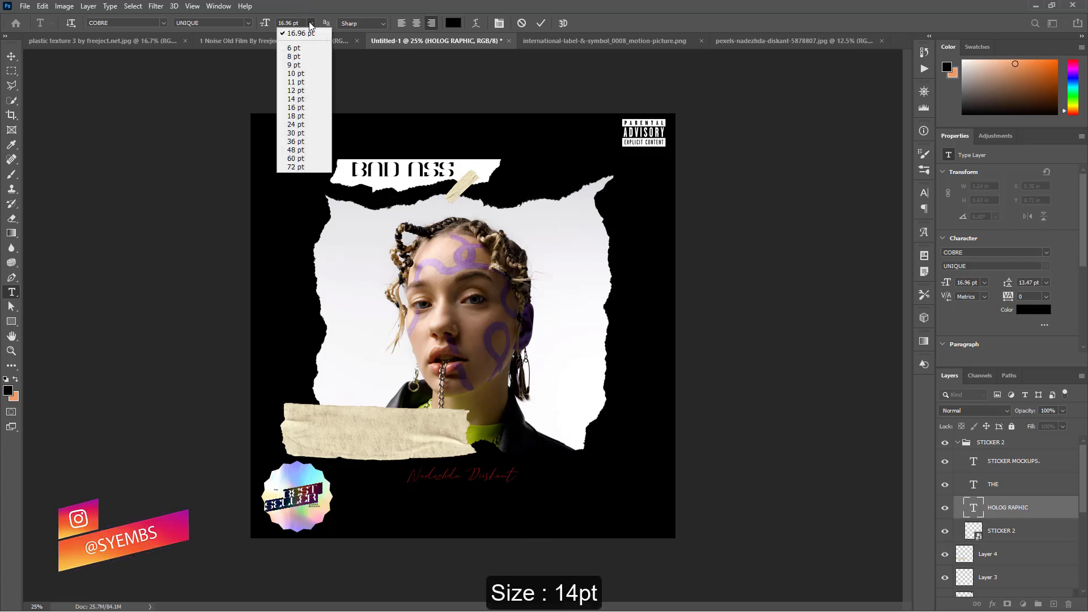
click(310, 108)
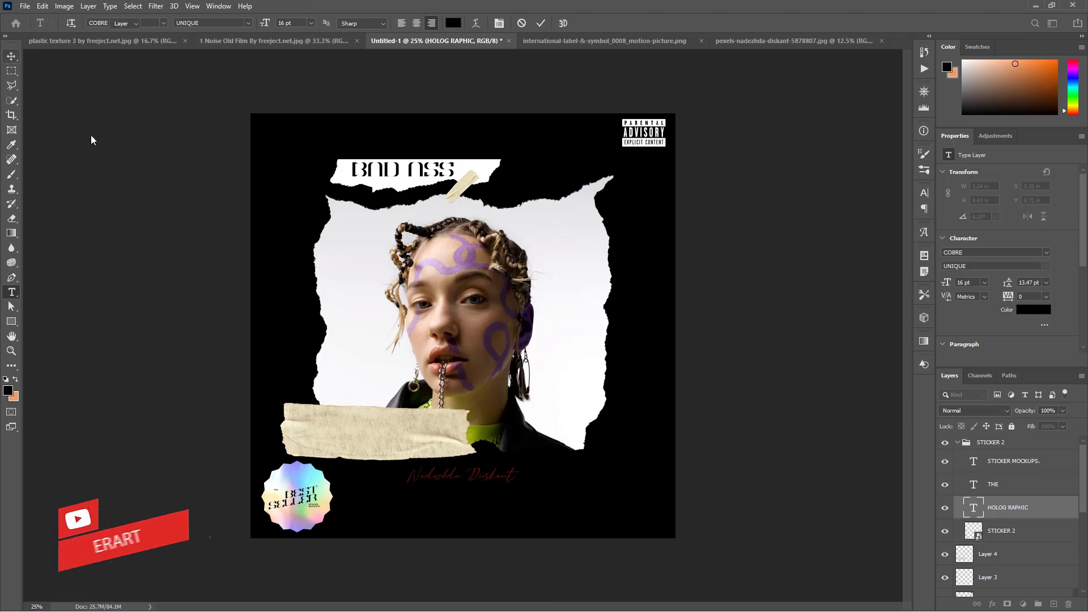
key(ctrl+Return)
Nudge the BEST SELLER text up and slightly right with the arrow keys.
key(v)
key(Up)
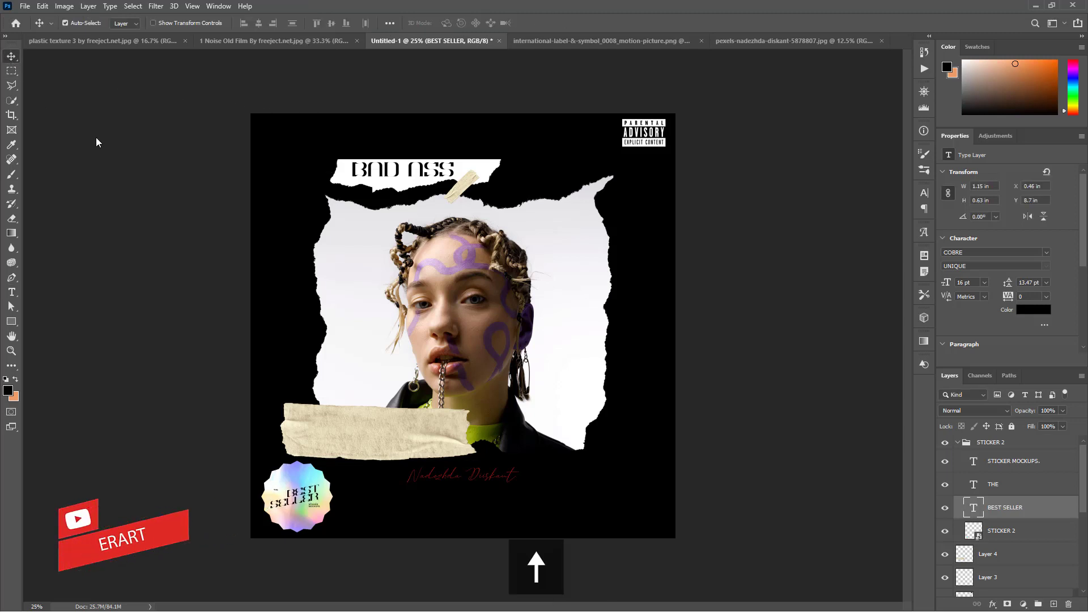
key(Up)
key(Right)
key(Up)
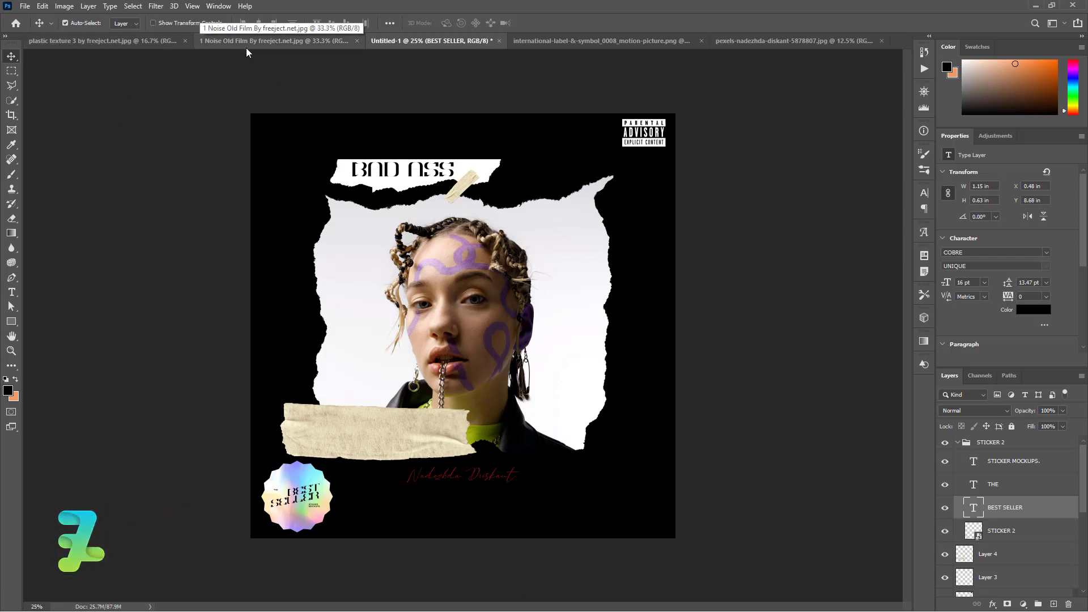
Copy the Motion Picture Association logo into Untitled-1 as Layer 5, then close the logo document.
click(624, 38)
right_click(624, 39)
click(659, 96)
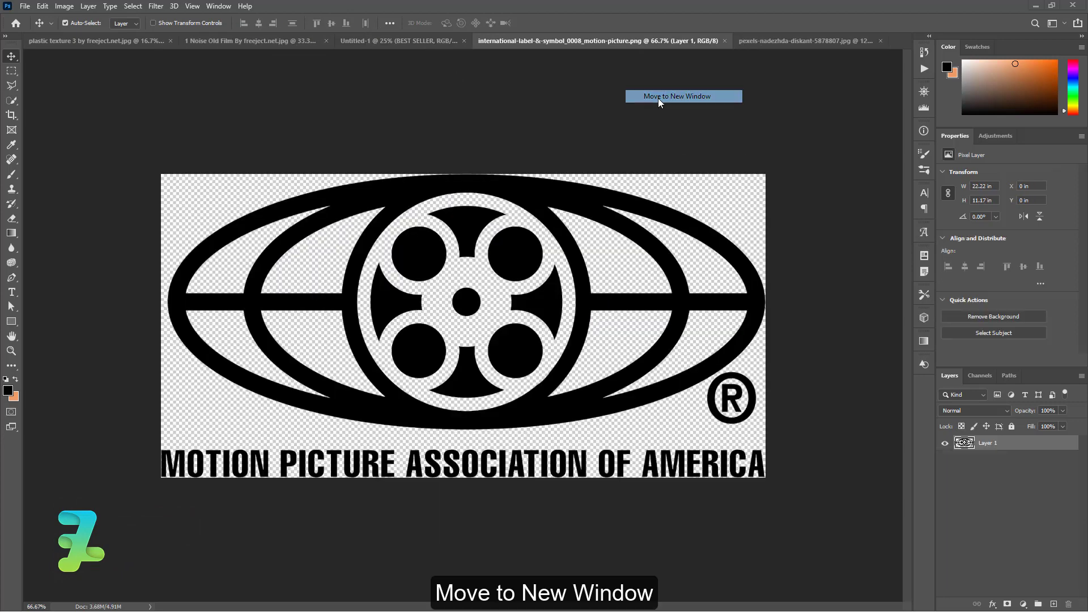
drag(965, 443, 654, 468)
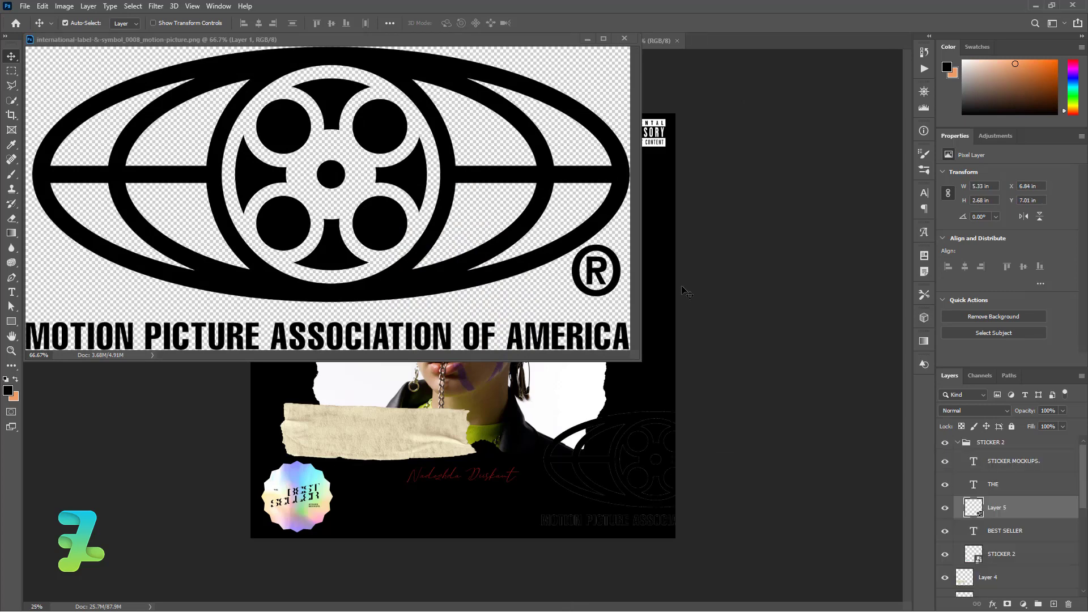
click(625, 39)
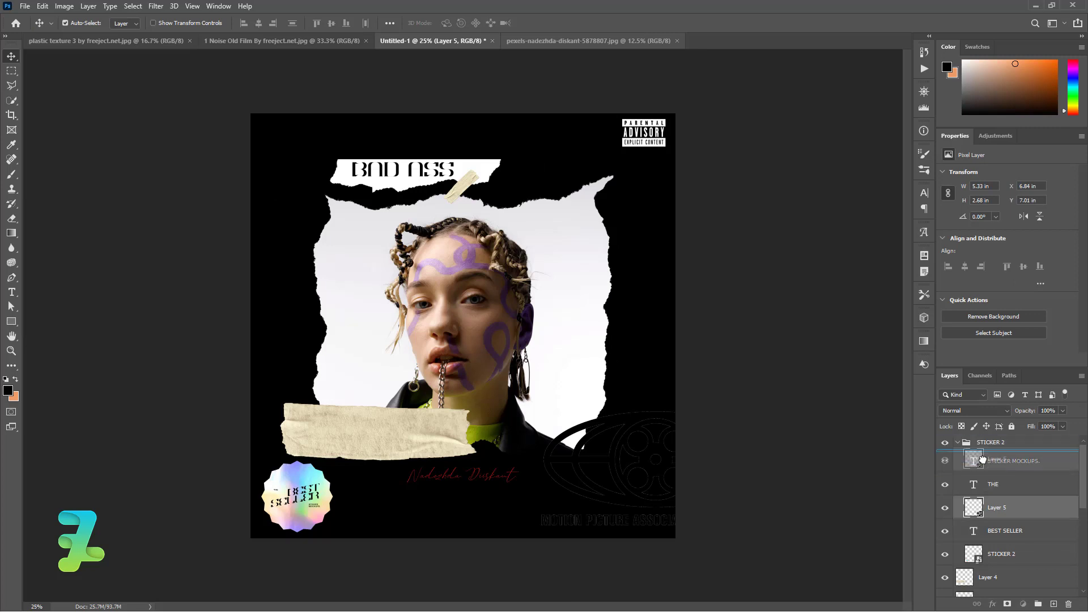
drag(971, 507, 978, 514)
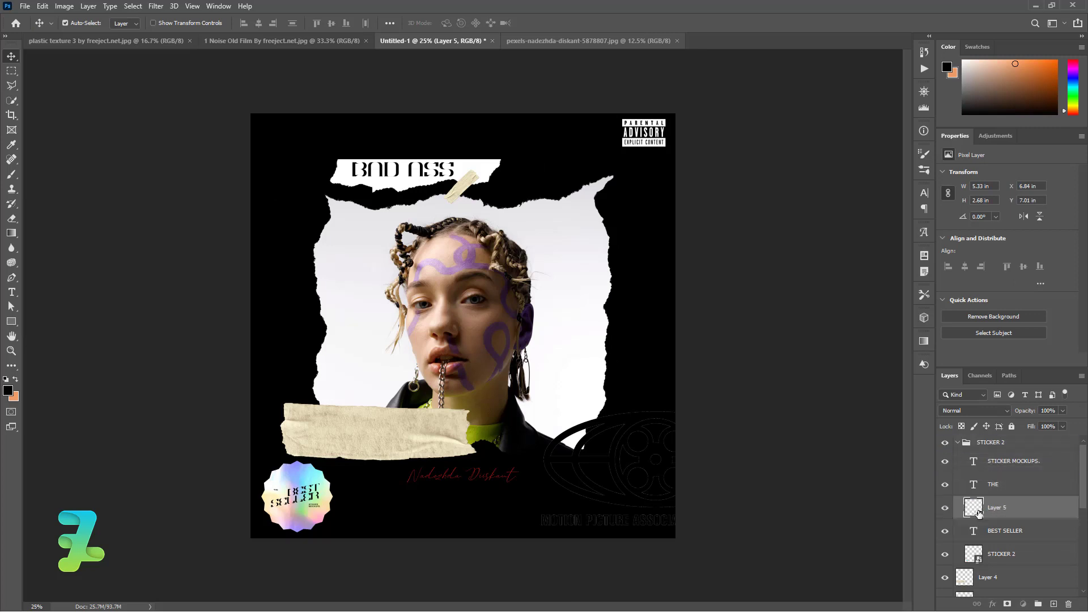
Give Layer 5 a white Color Overlay and move it to the top of STICKER 2.
double_click(1056, 513)
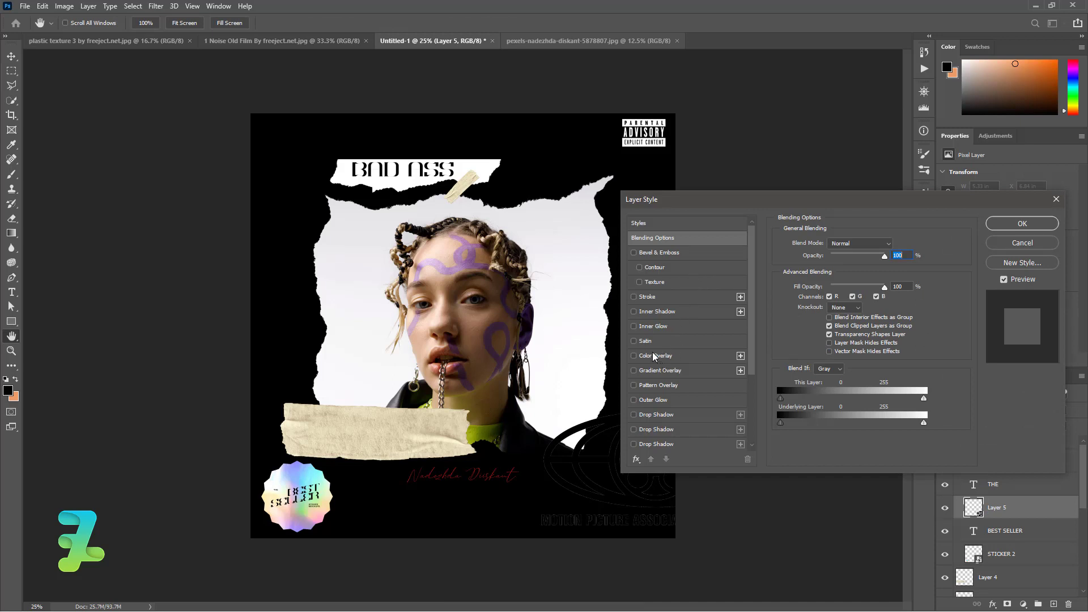
click(634, 356)
click(1002, 222)
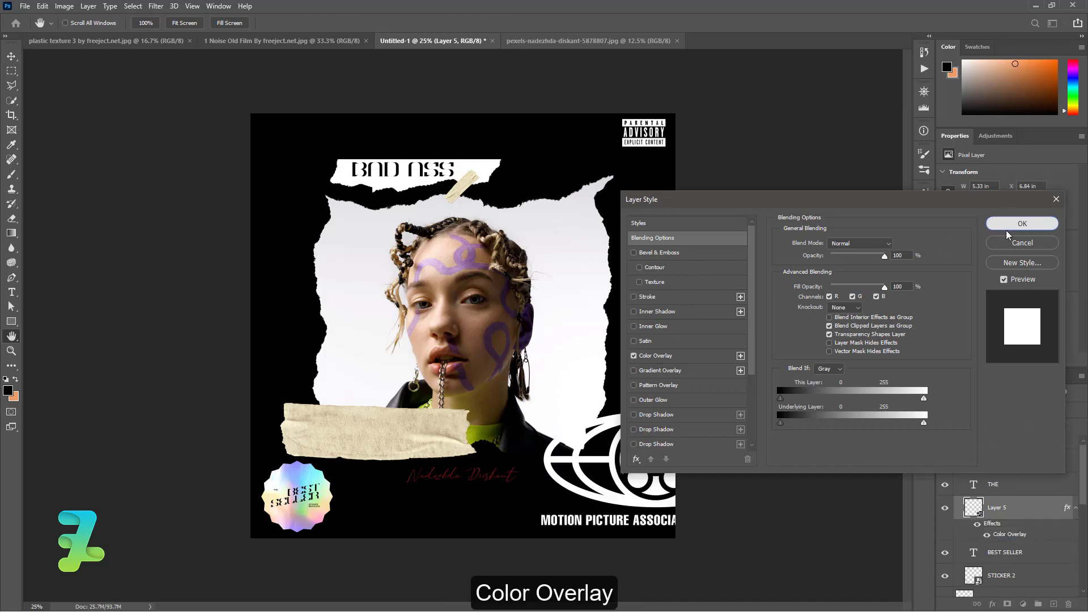
mouse_move(981, 507)
mouse_down()
mouse_move(975, 428)
mouse_move(969, 438)
mouse_up()
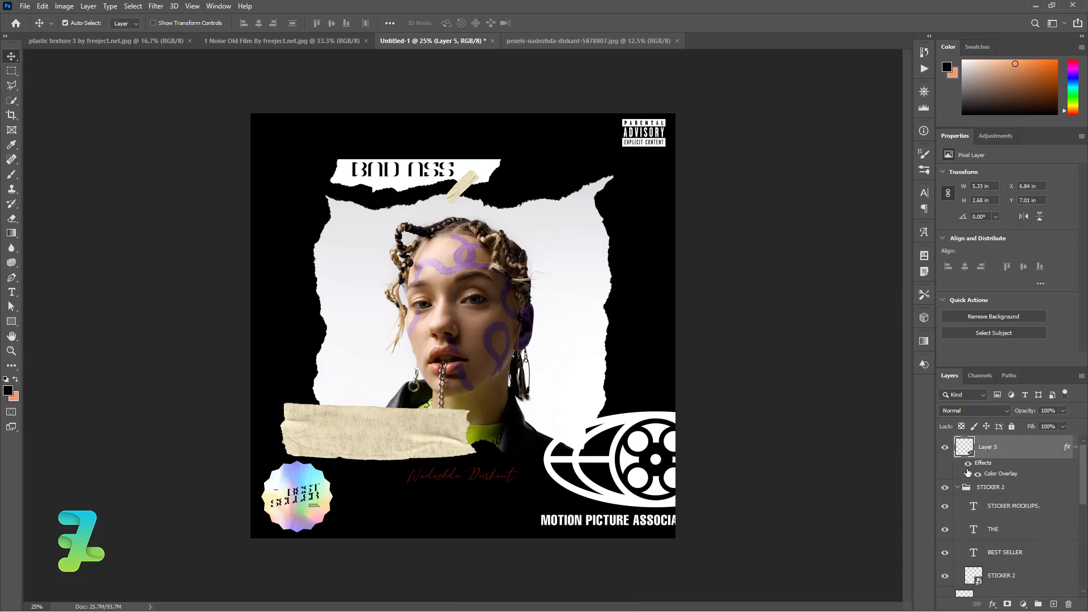
click(959, 488)
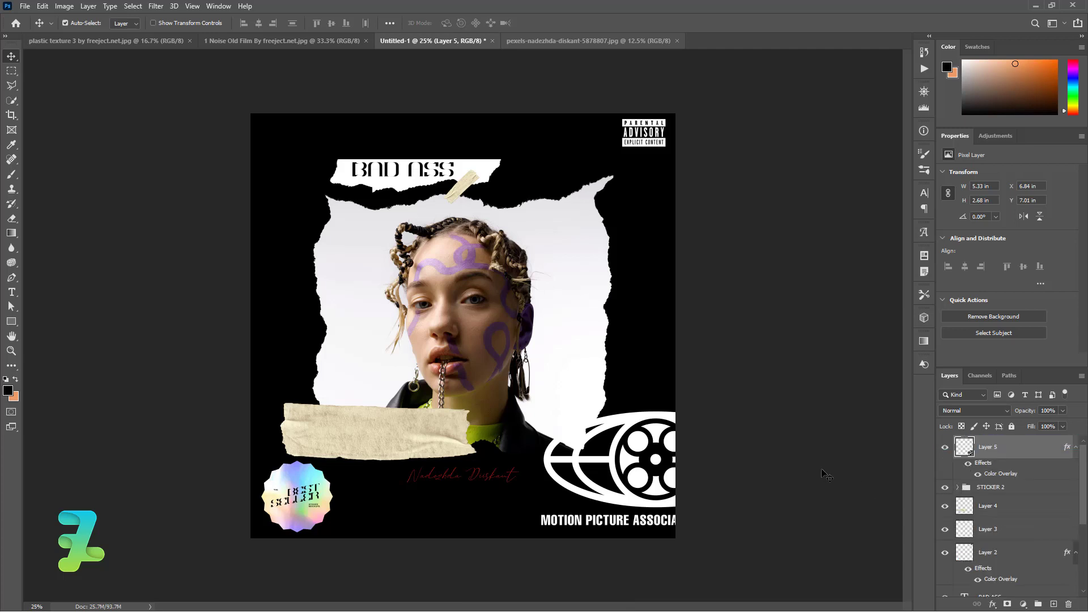
Scale the logo to about 20% and place it beside the Parental Advisory label, top right.
key(ctrl+t)
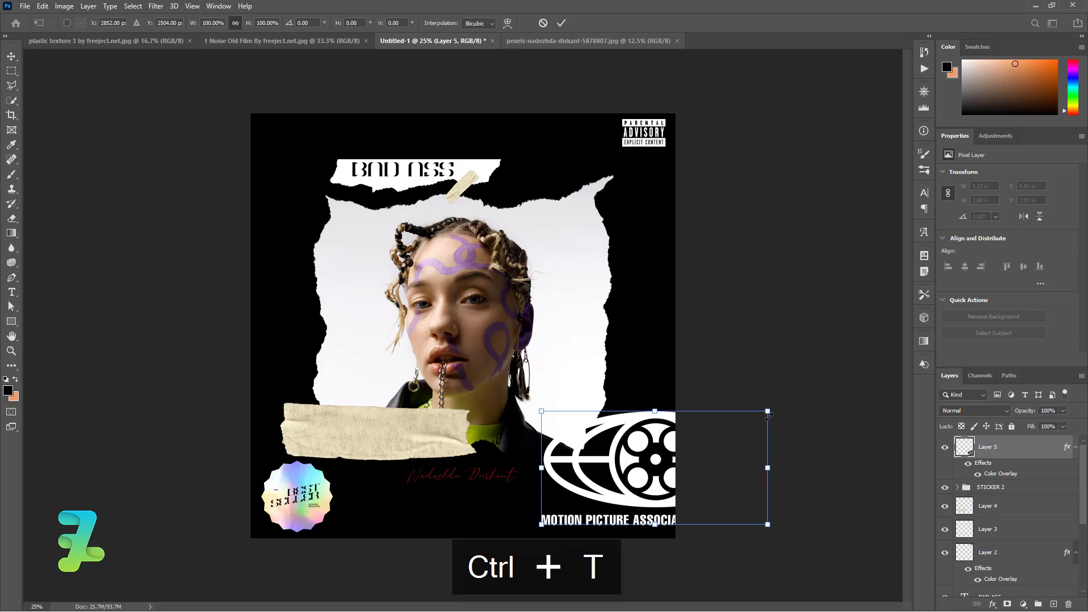
drag(768, 412, 676, 454)
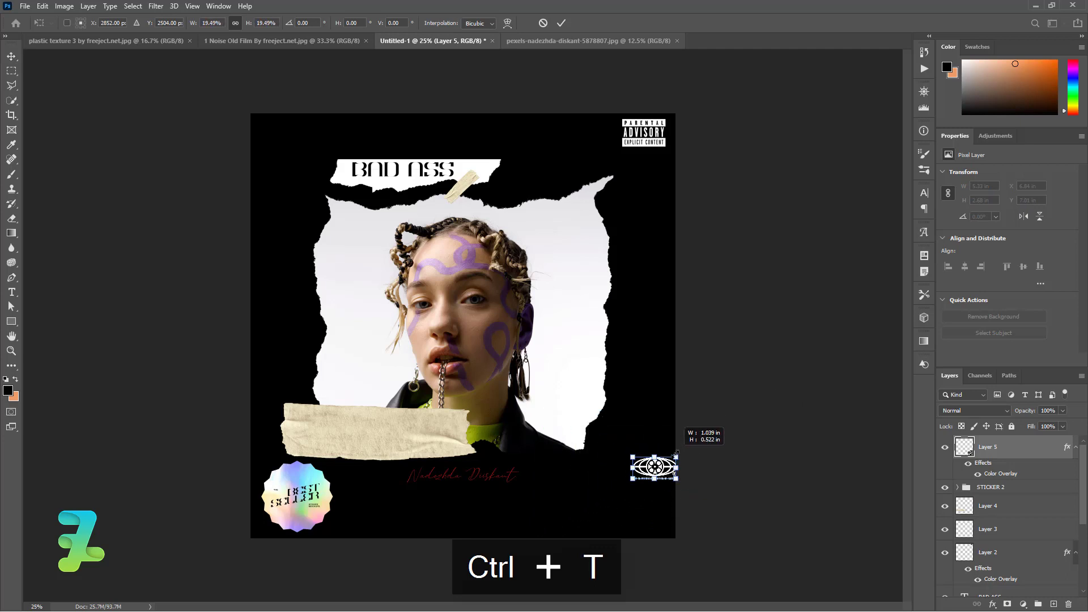
mouse_move(673, 474)
mouse_down()
mouse_move(596, 140)
mouse_move(614, 136)
mouse_move(564, 144)
mouse_up()
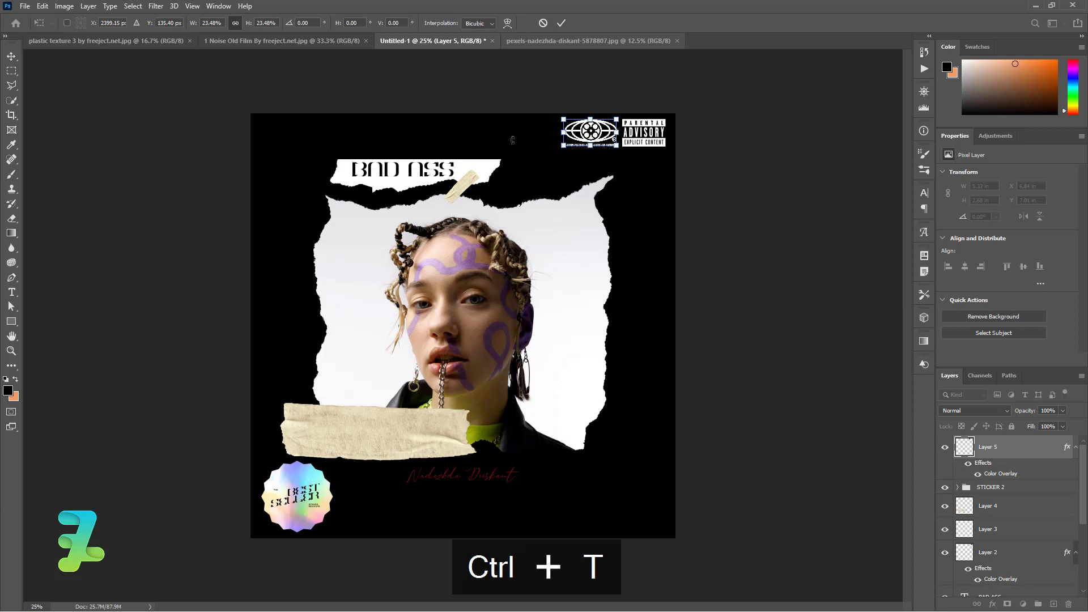
key(Return)
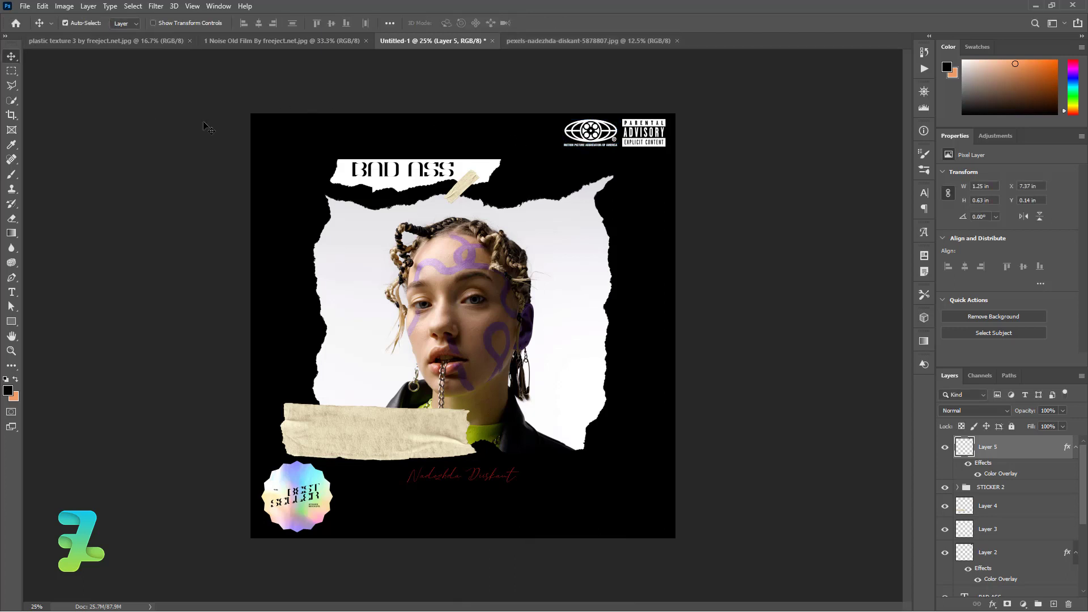
Copy the Noise Old Film texture into the album cover as Layer 6 and close its document.
click(251, 42)
right_click(250, 40)
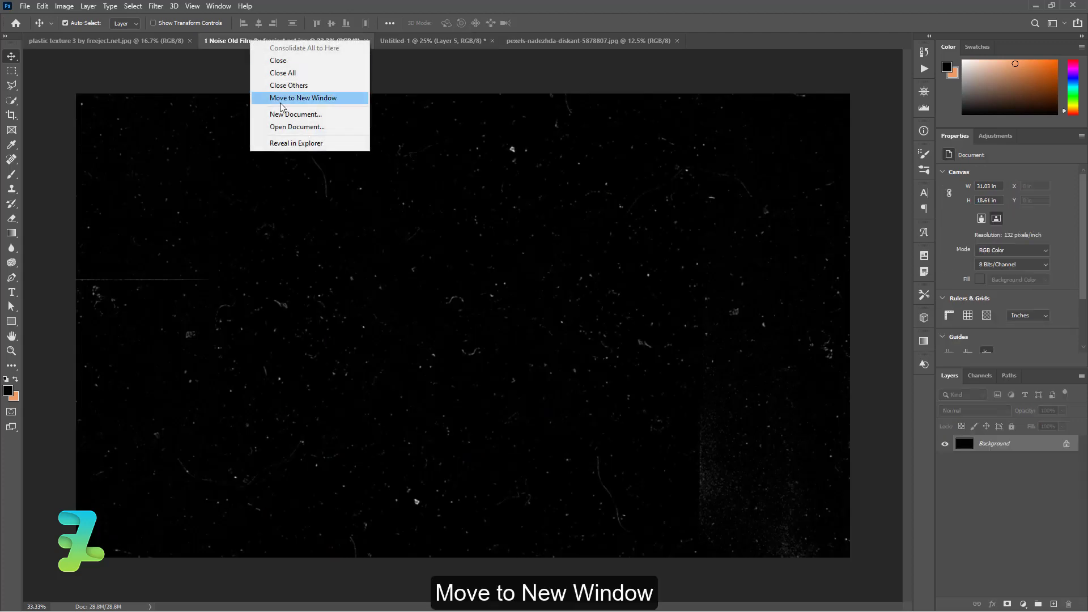
click(309, 97)
drag(964, 444, 594, 534)
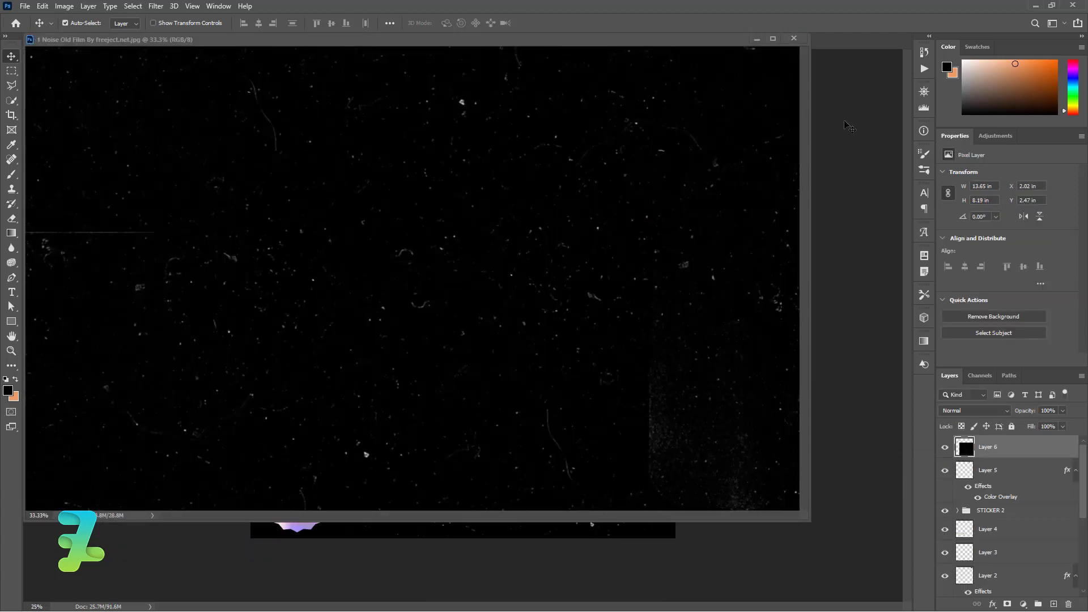
click(796, 40)
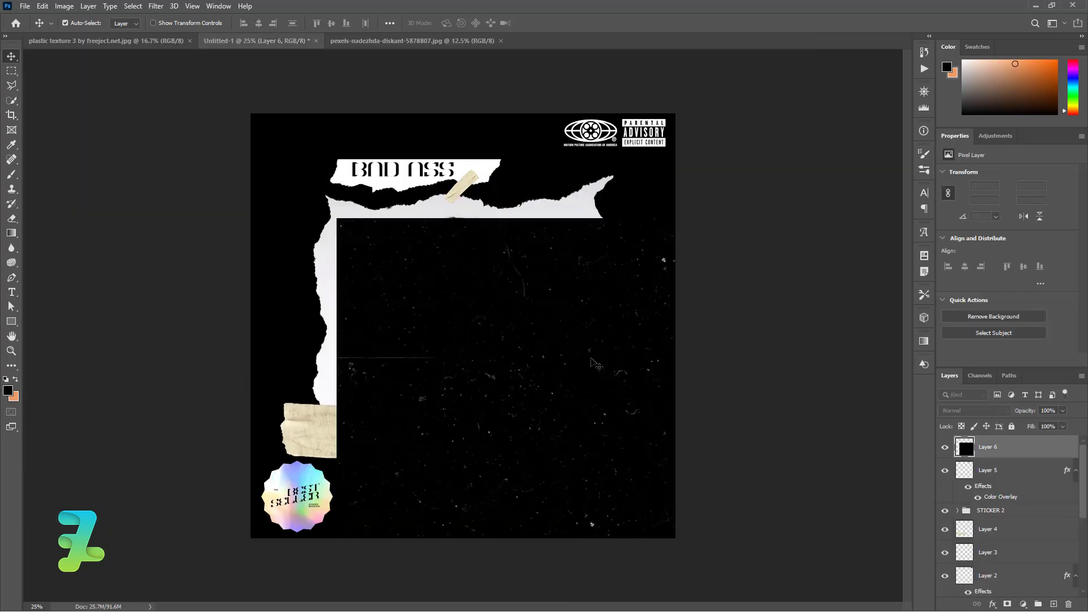
Enlarge the dust texture past the canvas edges and set its blend mode to Screen.
drag(583, 347, 379, 251)
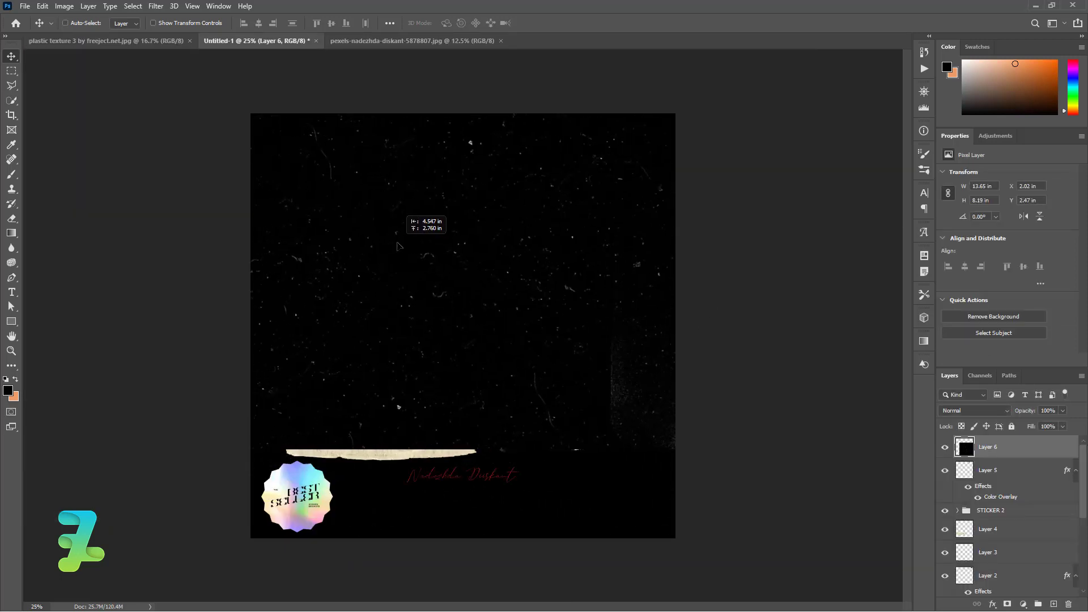
key(ctrl+t)
drag(725, 451, 794, 534)
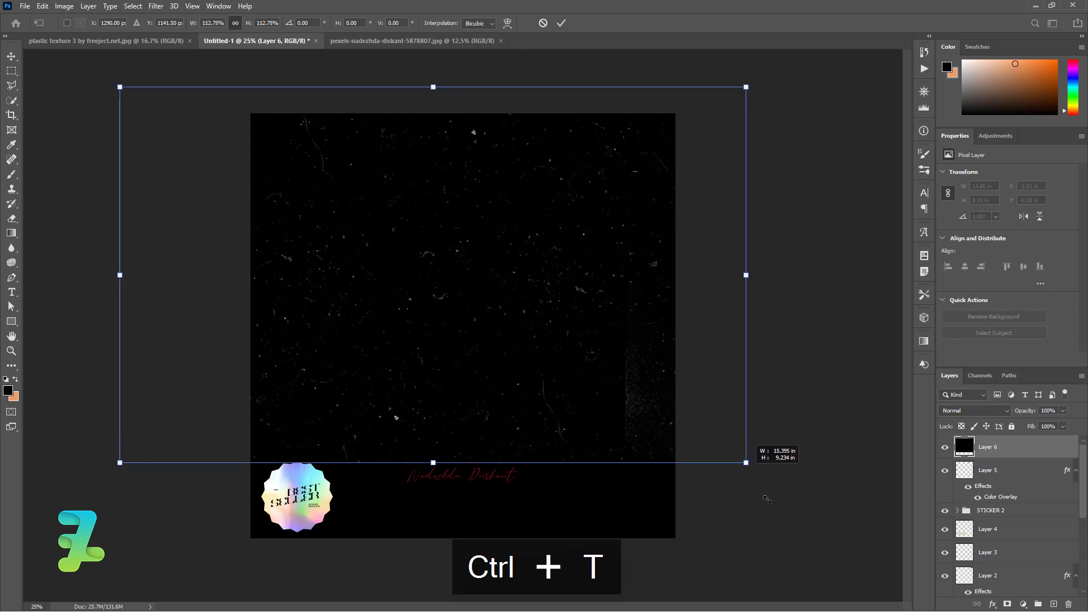
drag(487, 289, 508, 332)
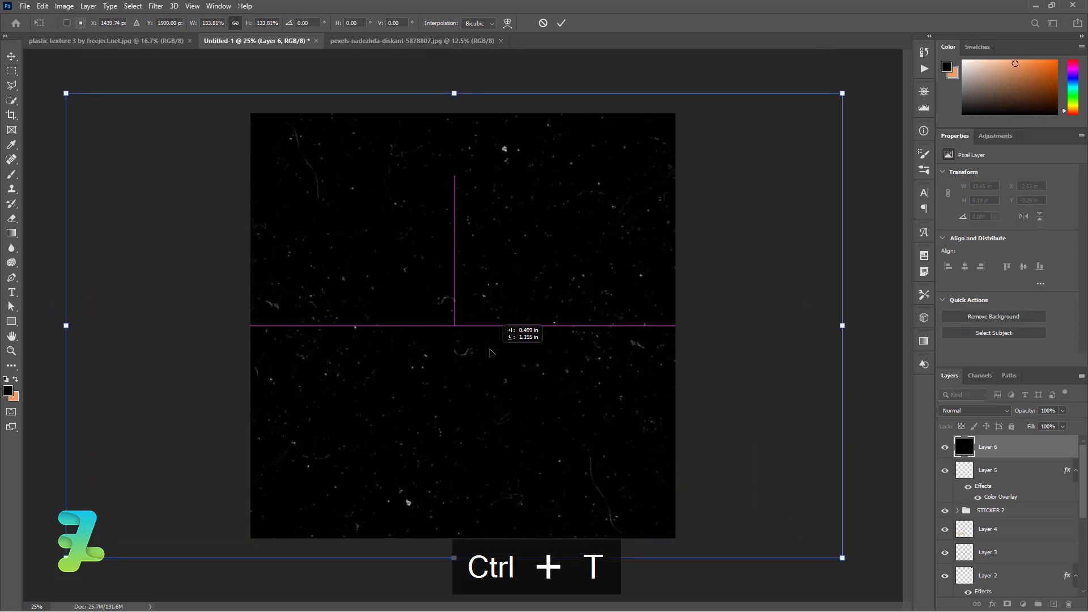
key(Return)
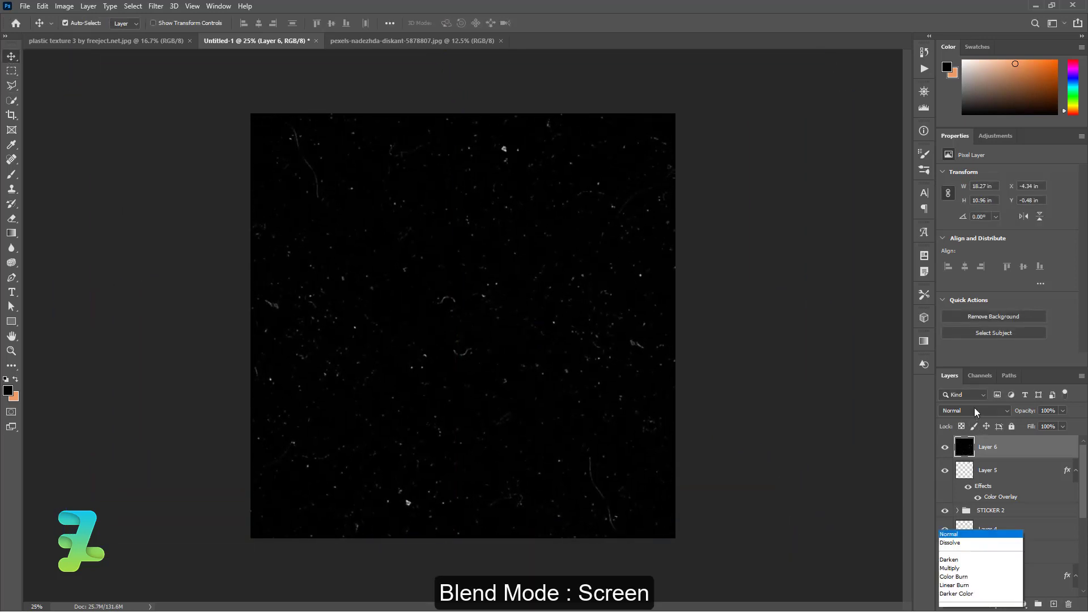
click(974, 410)
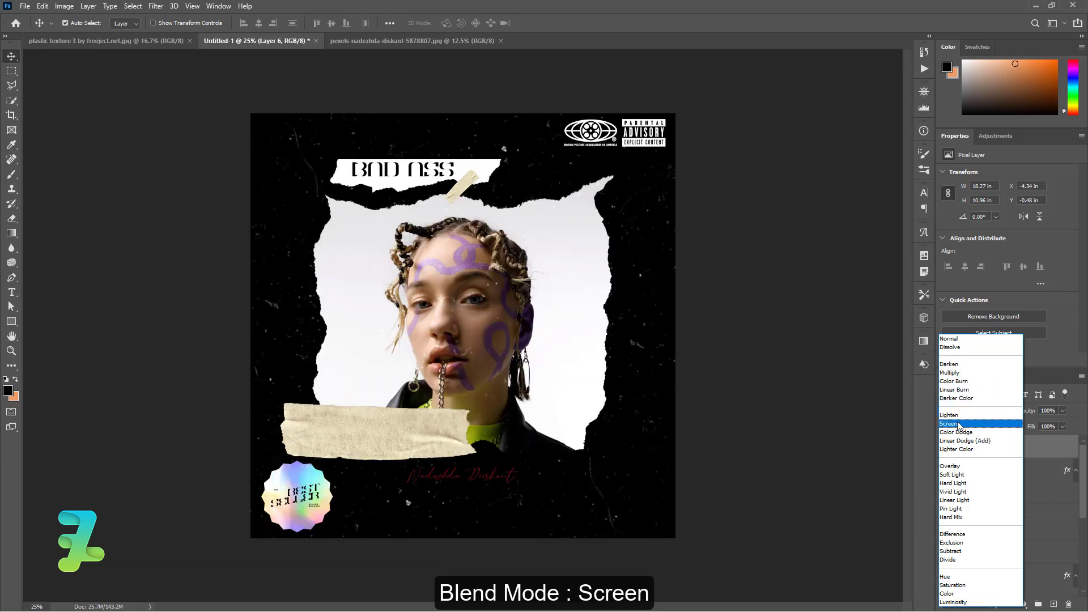
click(958, 425)
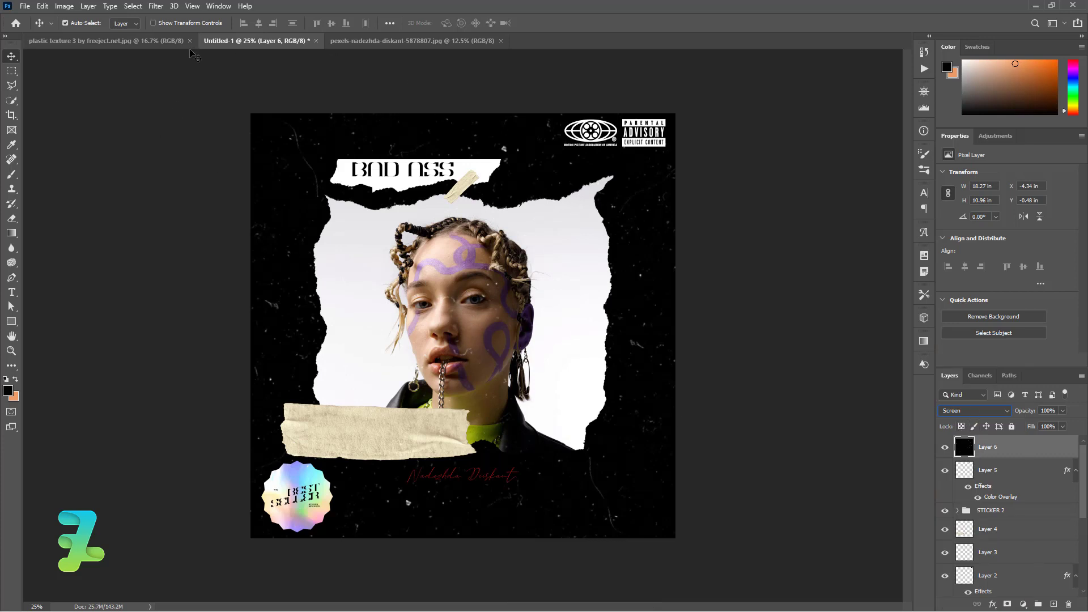
Copy the plastic-wrap texture into the album cover as Layer 7 and close its document.
click(123, 43)
right_click(122, 42)
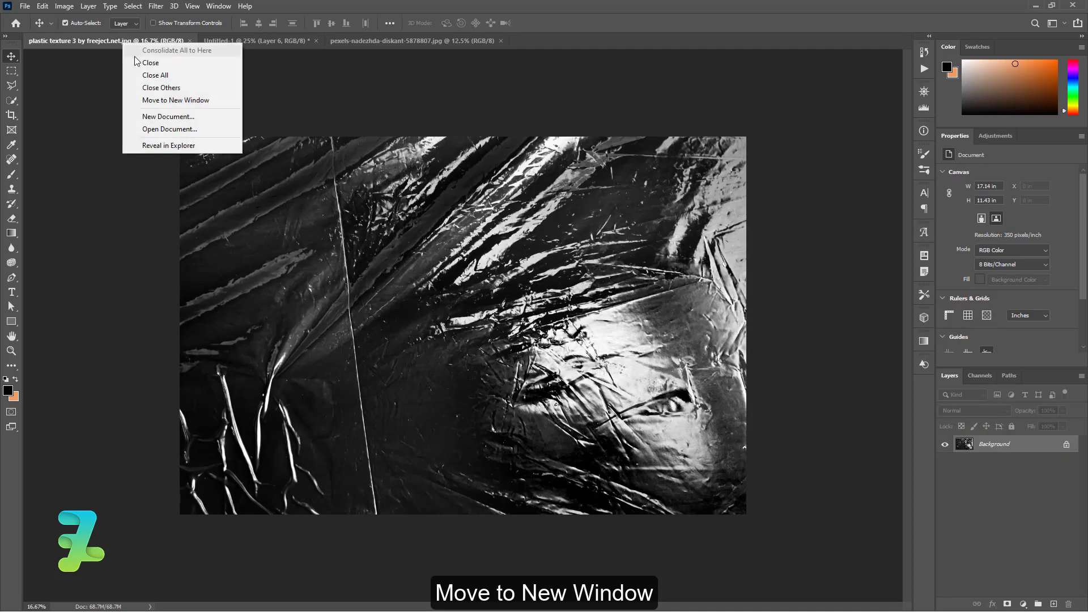
click(170, 100)
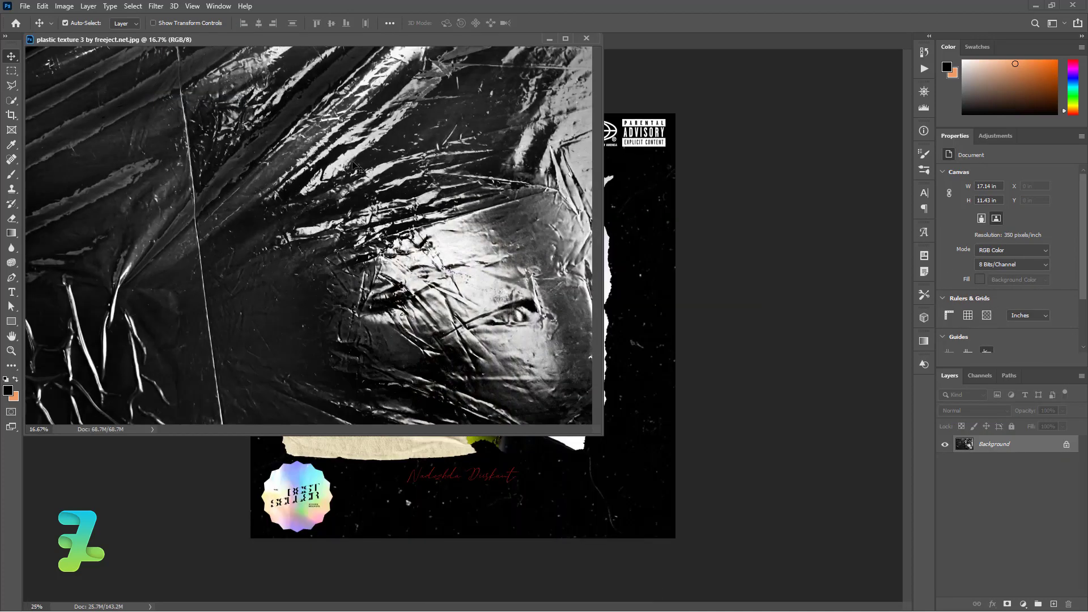
drag(356, 166, 569, 313)
drag(636, 355, 637, 356)
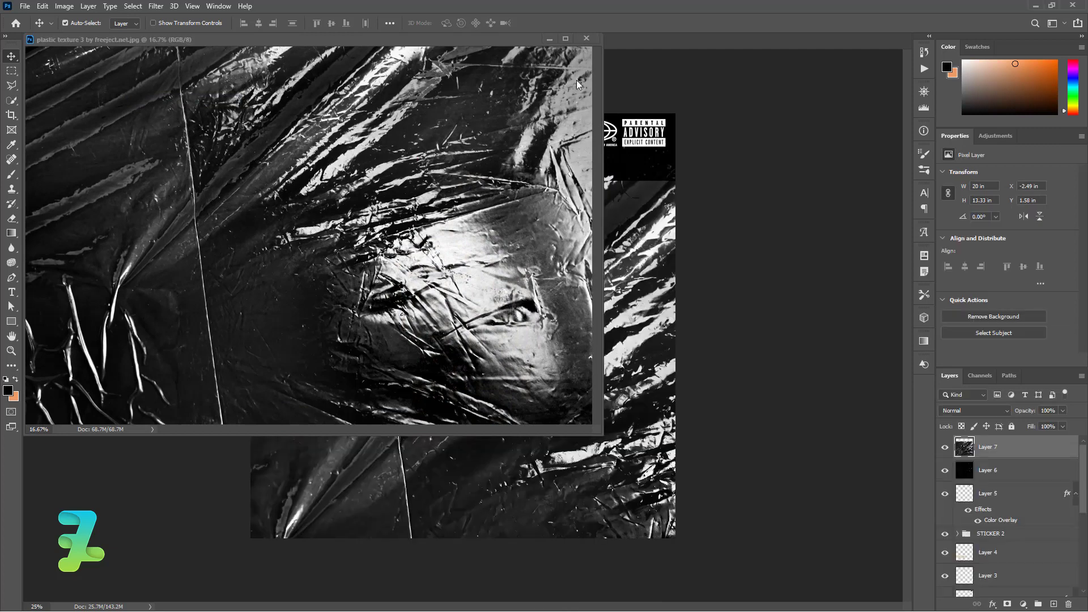
click(586, 38)
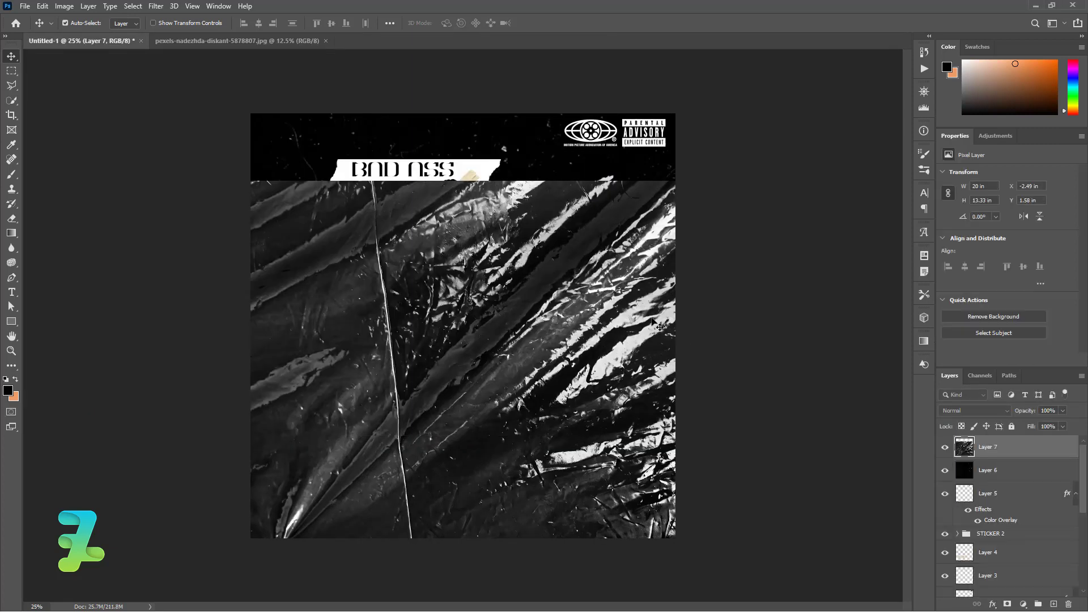
Scale the plastic texture to about 77% and position it over the whole canvas.
drag(397, 357, 351, 251)
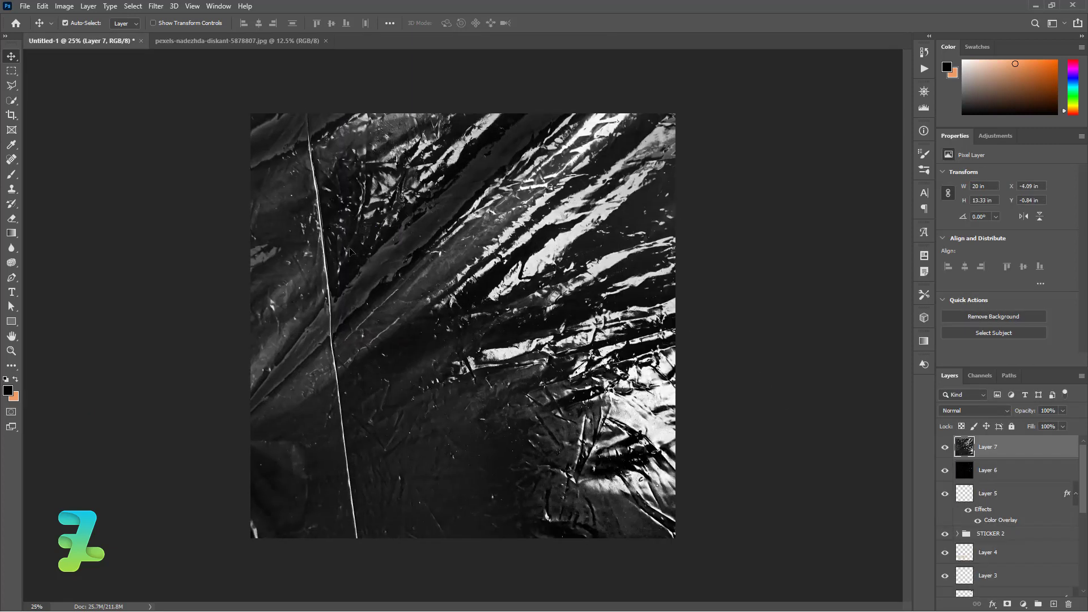
key(ctrl+minus)
key(ctrl+t)
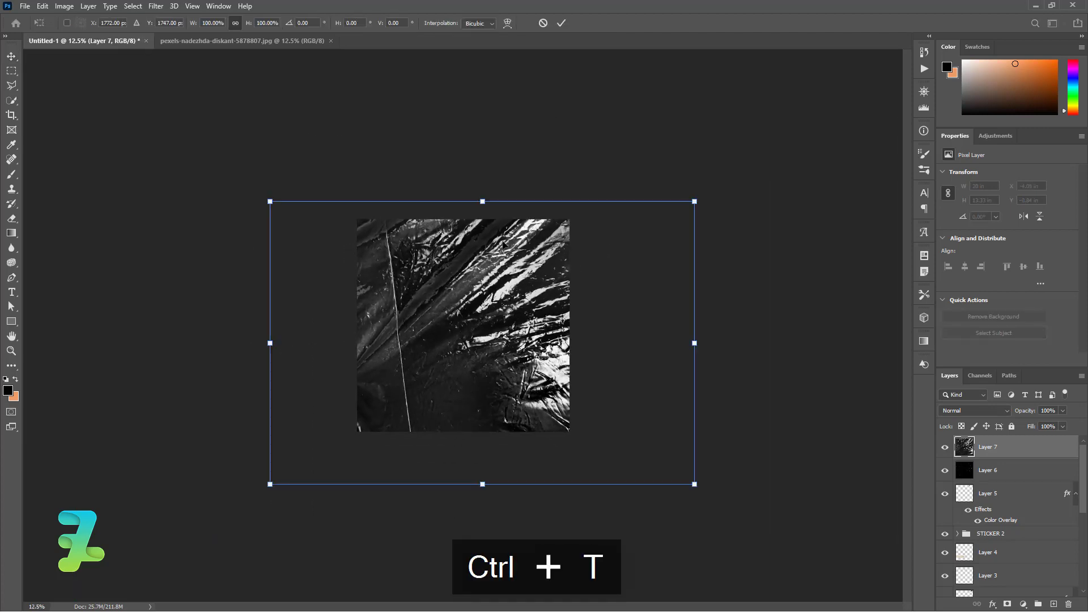
drag(691, 197, 669, 216)
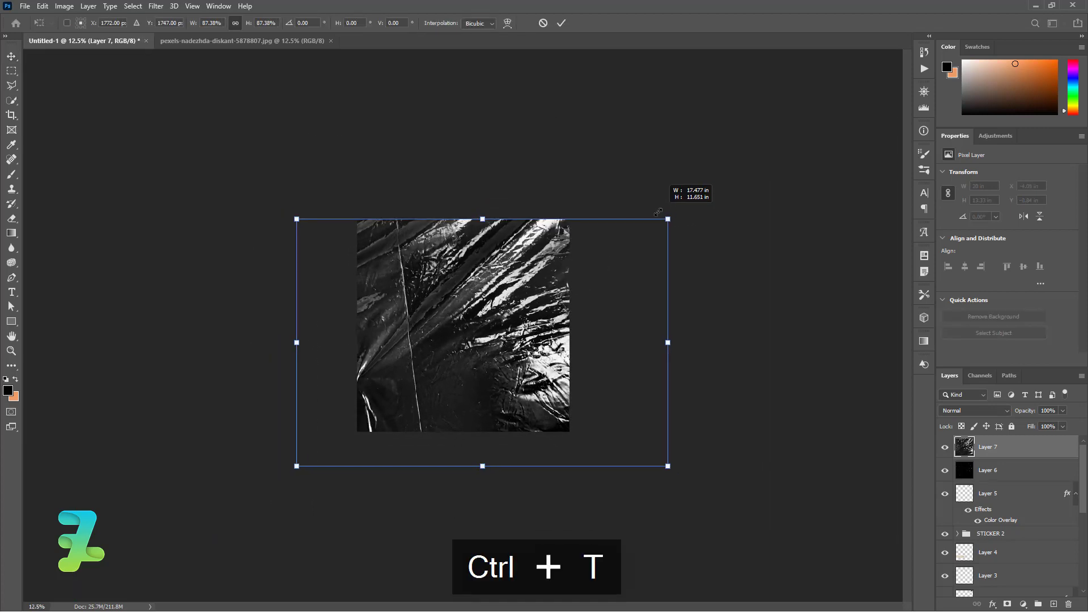
drag(668, 466, 621, 434)
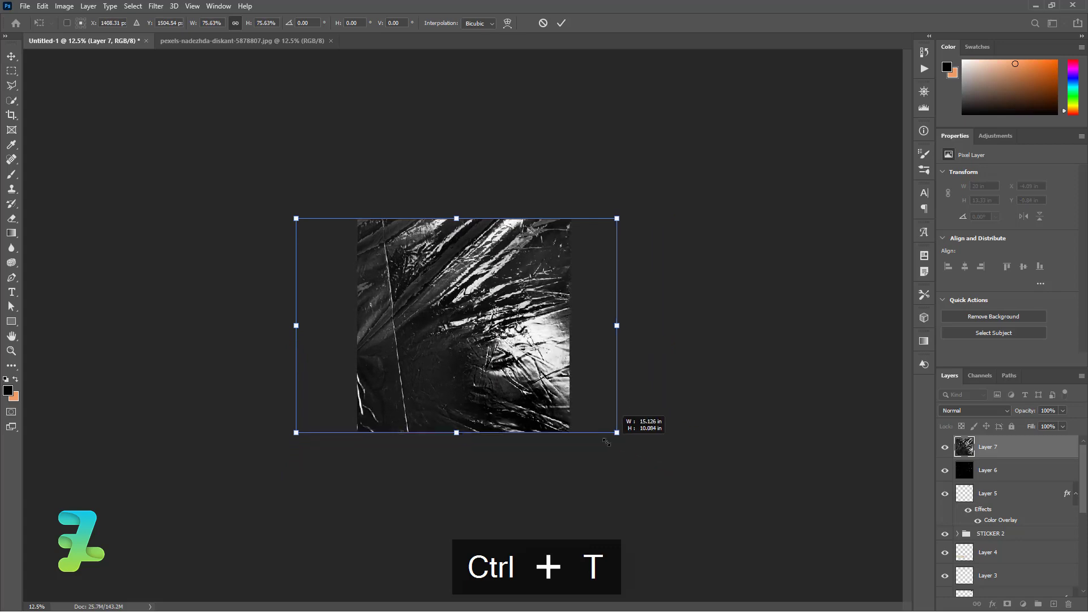
drag(533, 373, 493, 373)
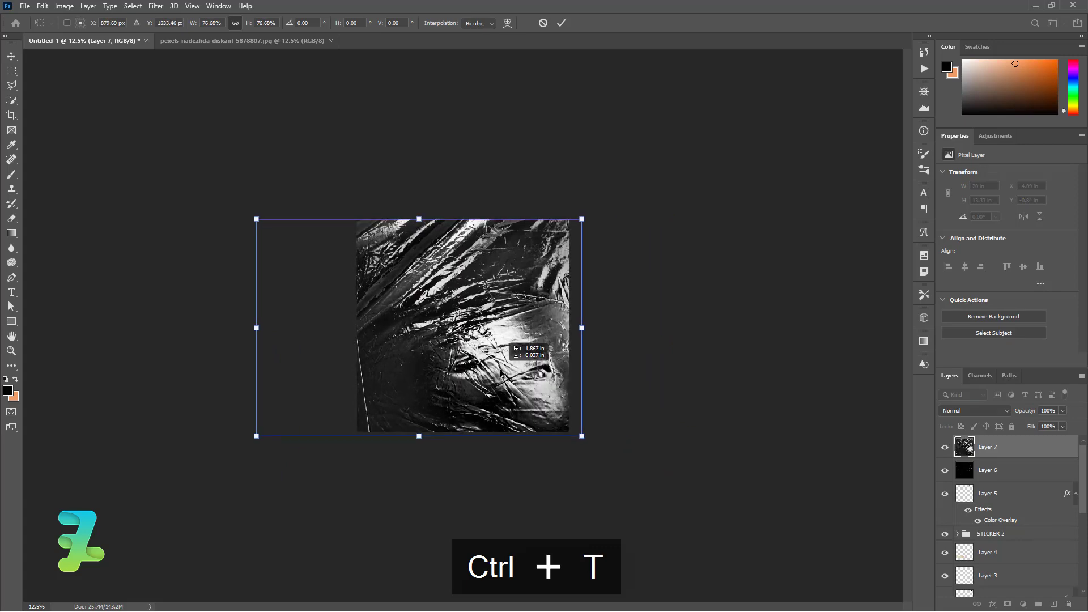
drag(713, 440, 277, 244)
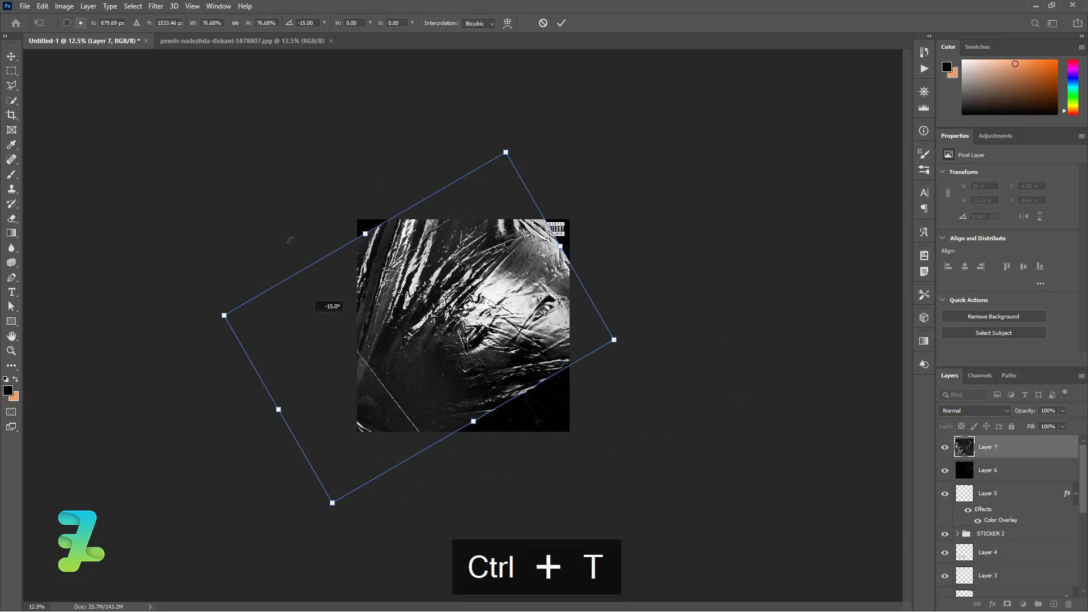
drag(627, 466, 289, 230)
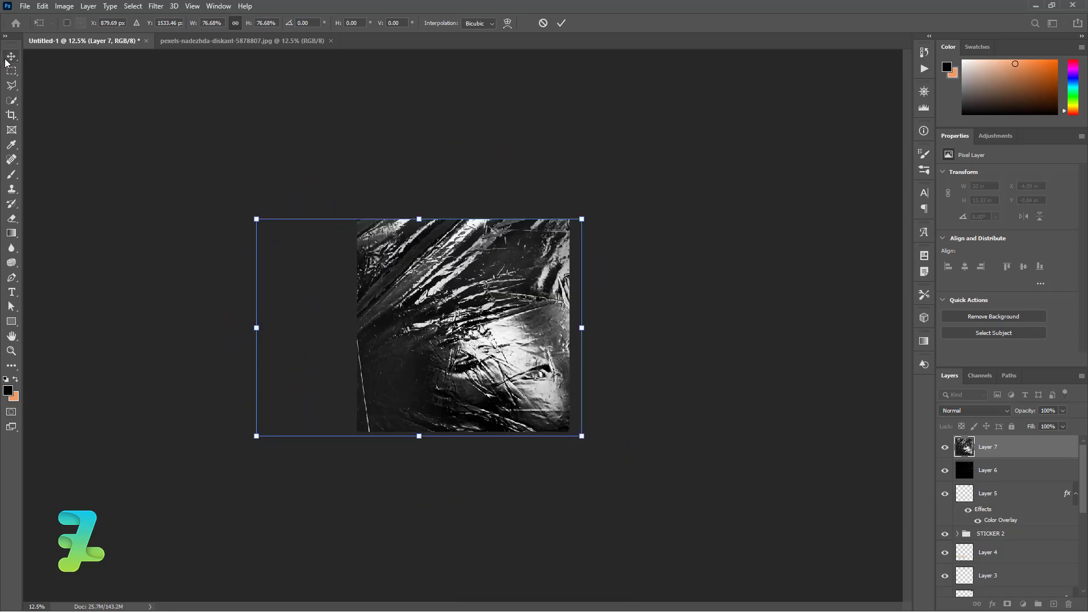
key(Return)
Set the plastic texture's blend mode to Screen and view the cover at 25% zoom.
click(972, 414)
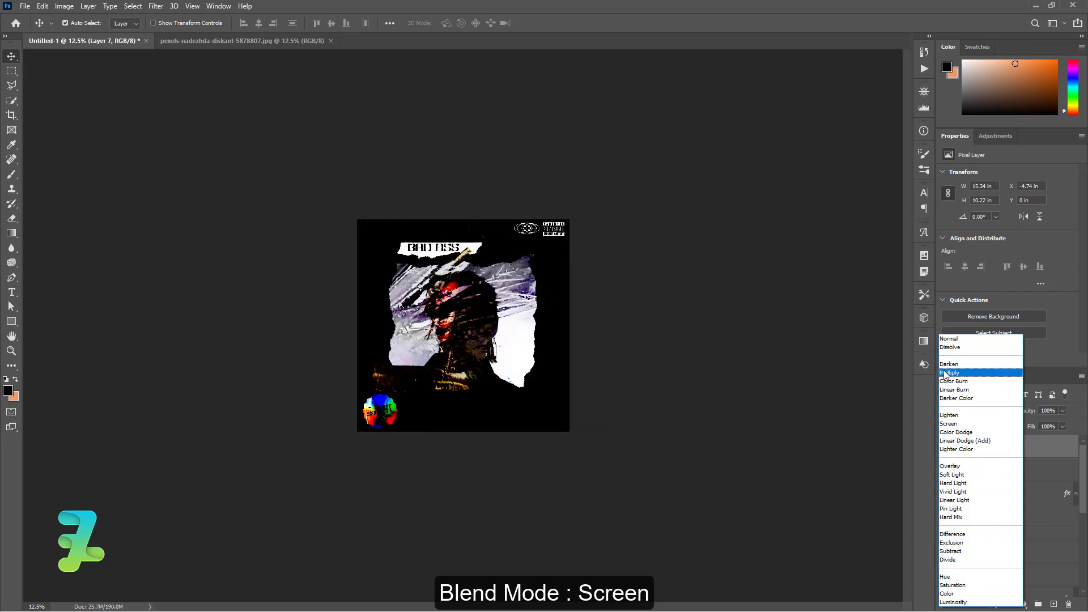
click(945, 425)
key(ctrl+minus)
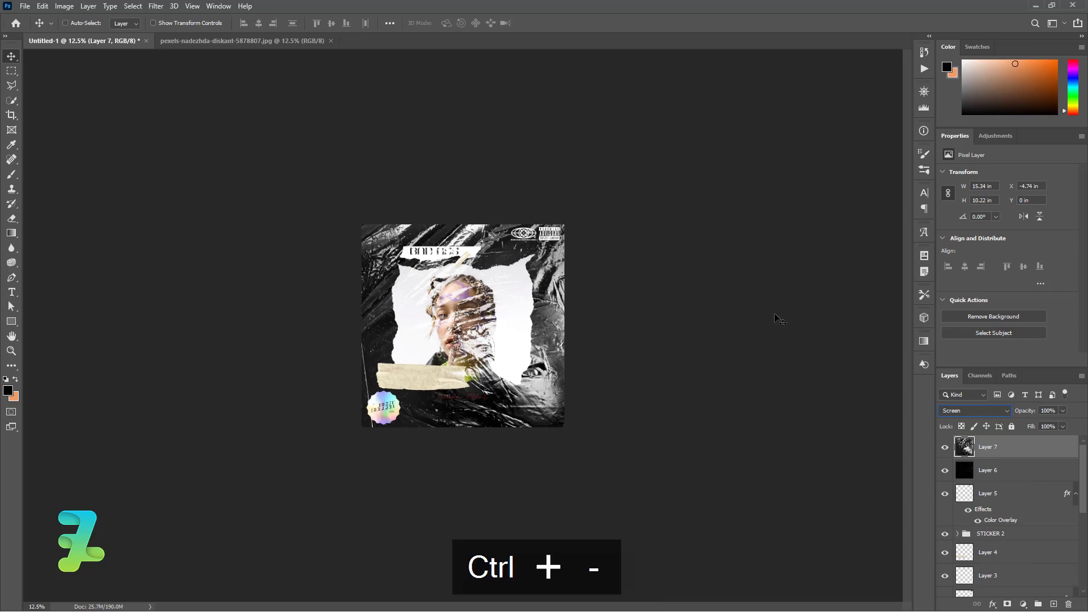
key(ctrl+equal)
key(ctrl+equal)
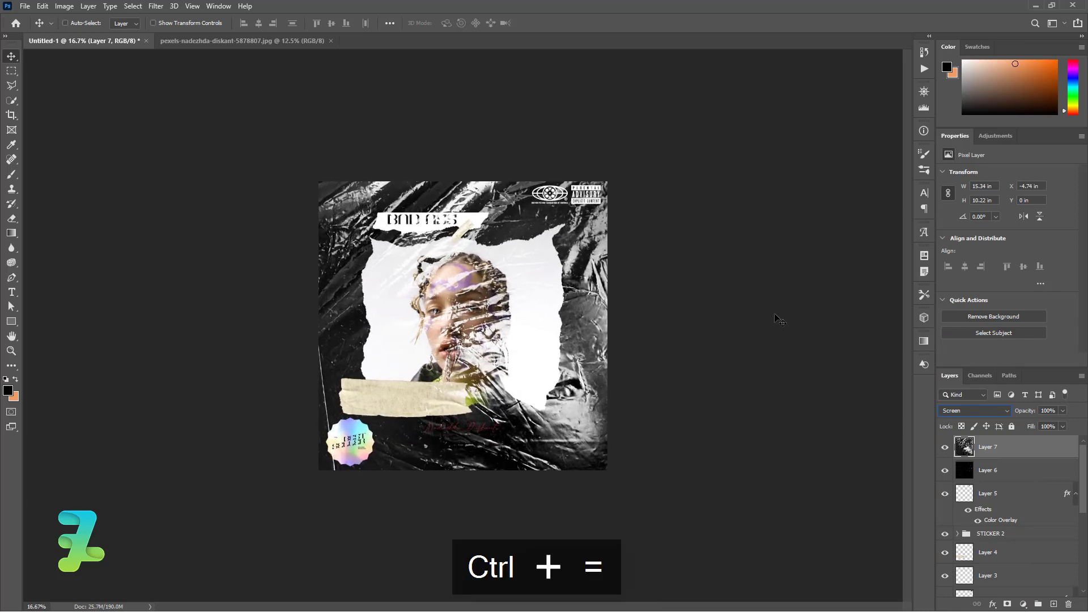
key(ctrl+equal)
key(ctrl+equal)
key(ctrl+minus)
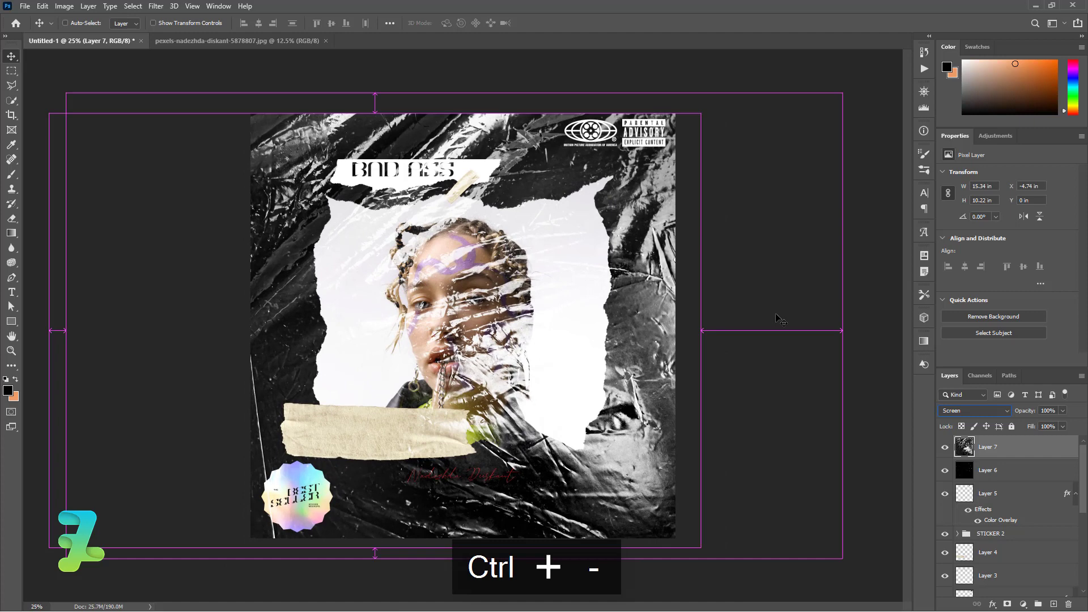
Add a Curves adjustment clipped to Layer 7, moving its black point to about input 57.
click(1023, 605)
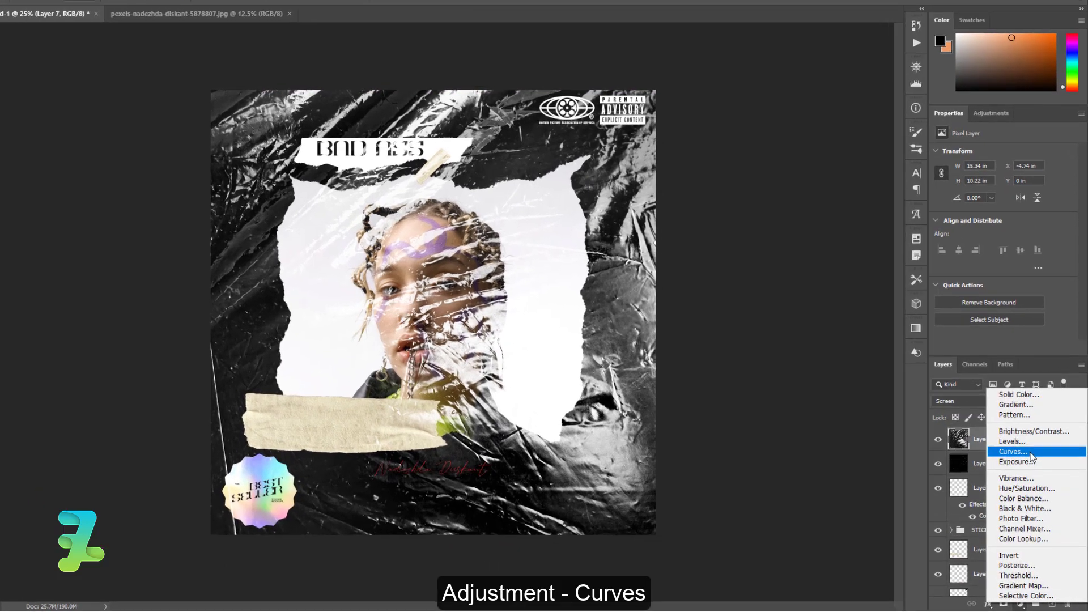
click(1033, 459)
click(982, 307)
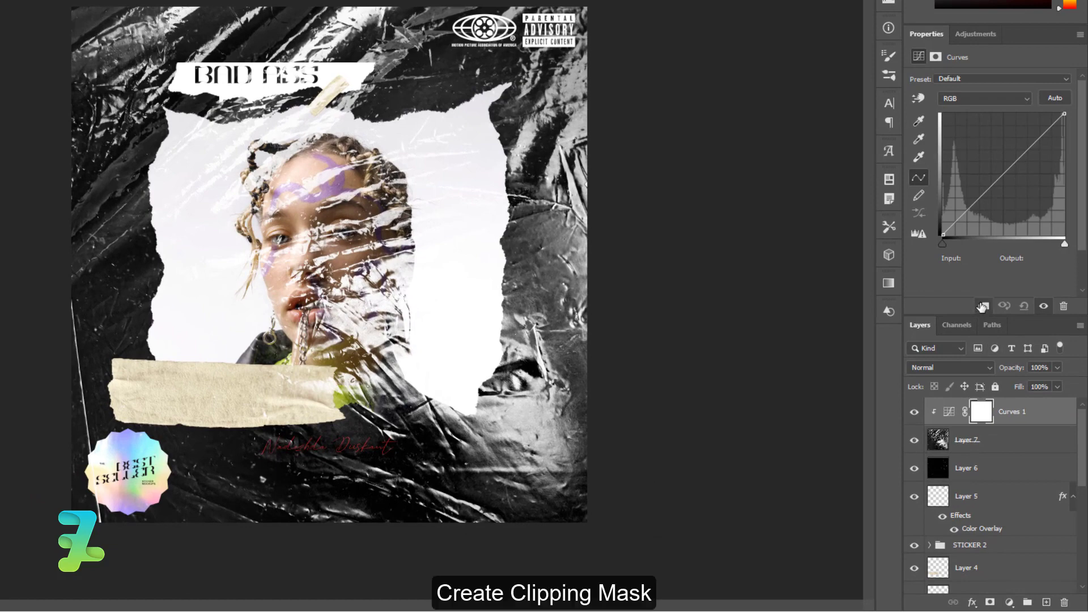
drag(962, 215, 958, 229)
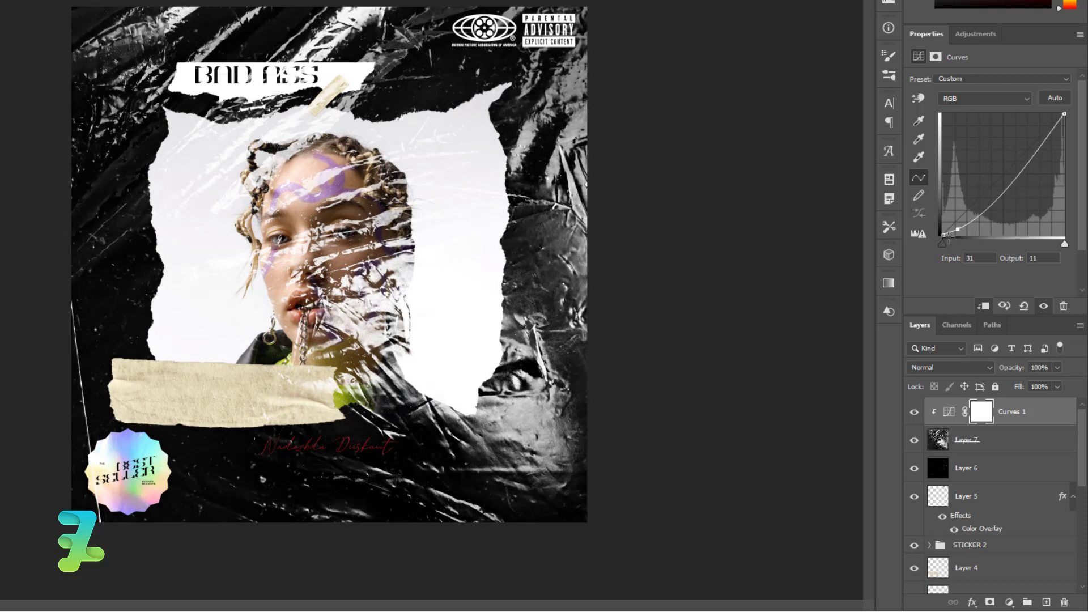
drag(942, 235, 950, 238)
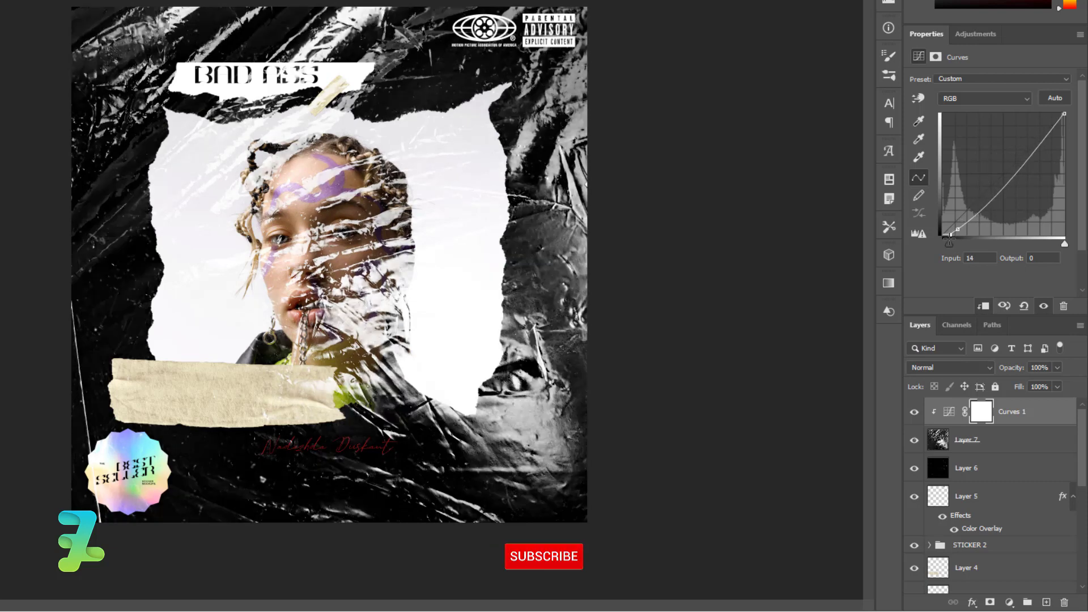
drag(1057, 114, 1058, 114)
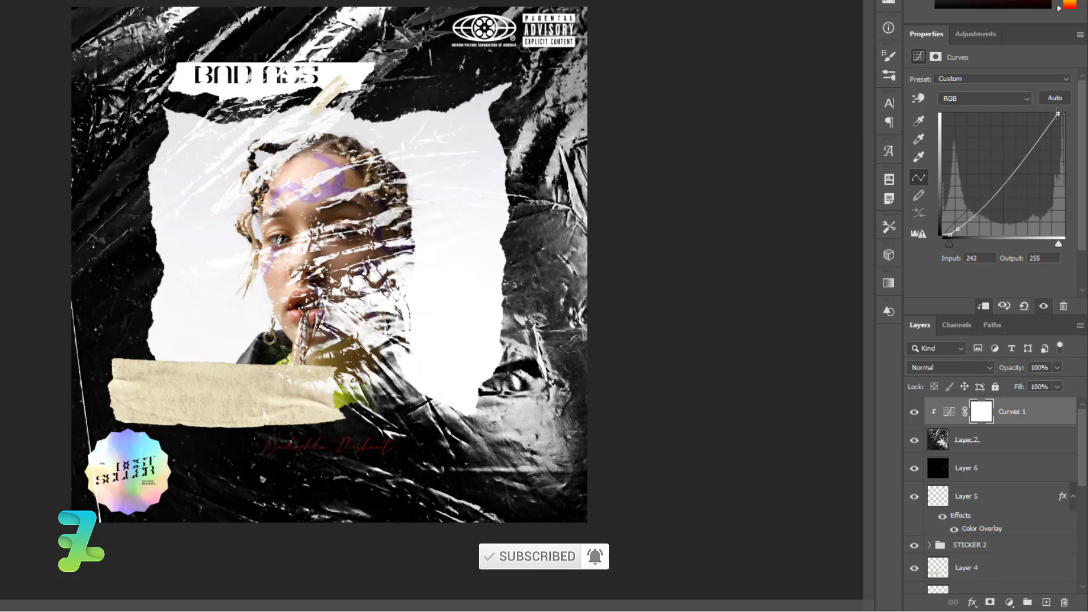
mouse_move(958, 230)
mouse_down()
mouse_move(993, 245)
mouse_move(961, 242)
mouse_up()
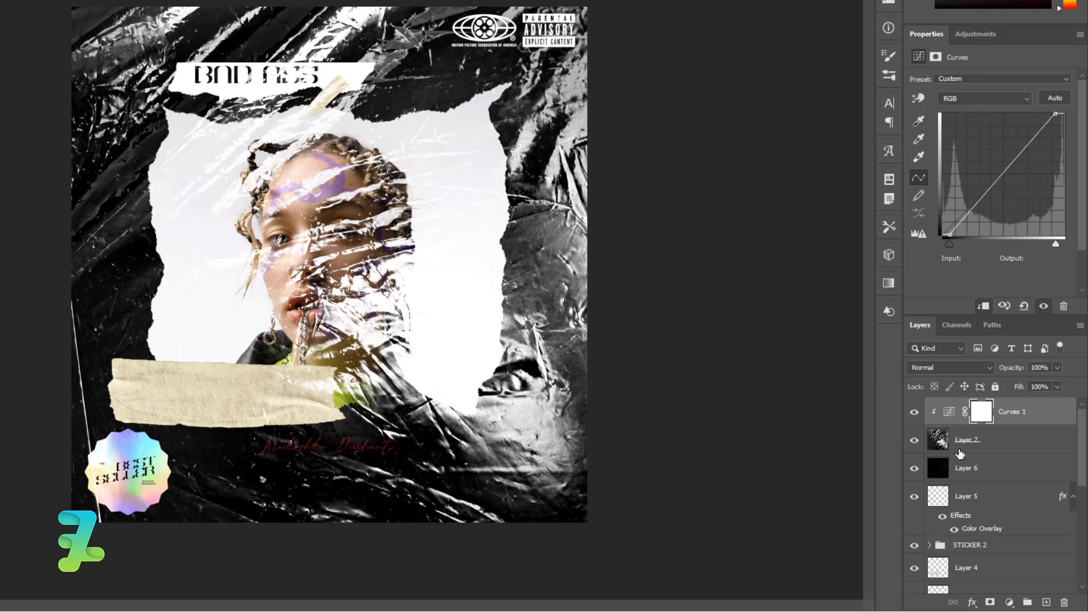
drag(951, 233, 972, 234)
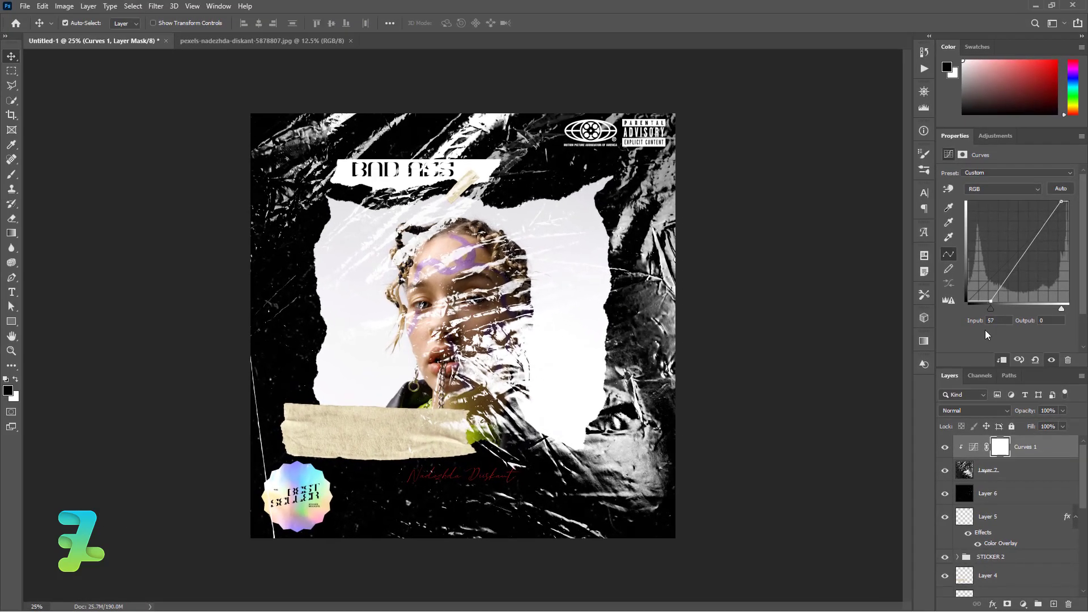
Select plastic-wrap Layer 7 and lower its opacity to about 23%.
click(975, 476)
click(1063, 411)
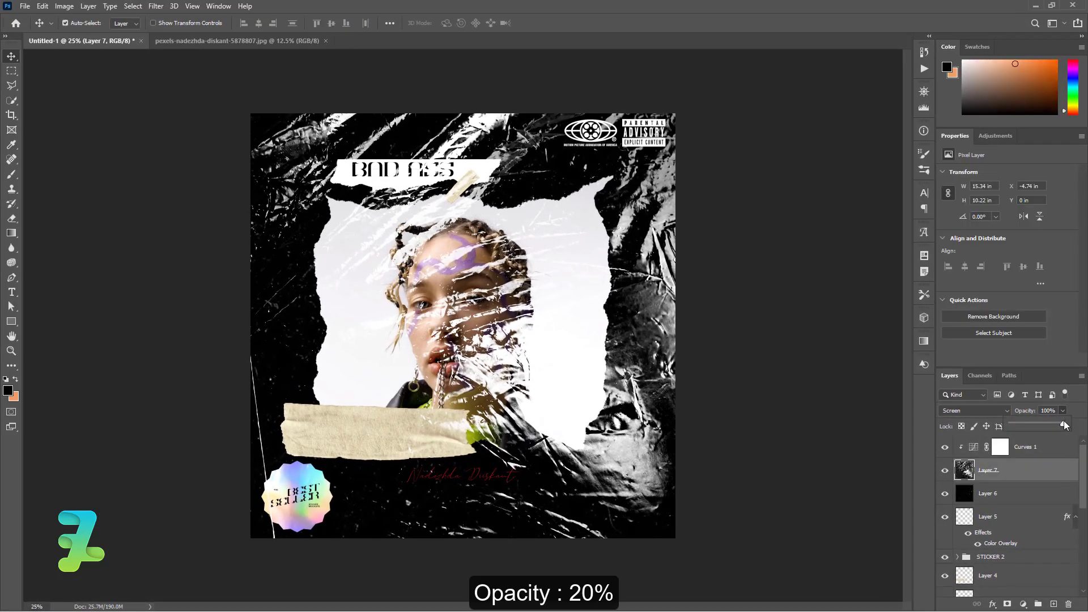
drag(1052, 424, 1011, 435)
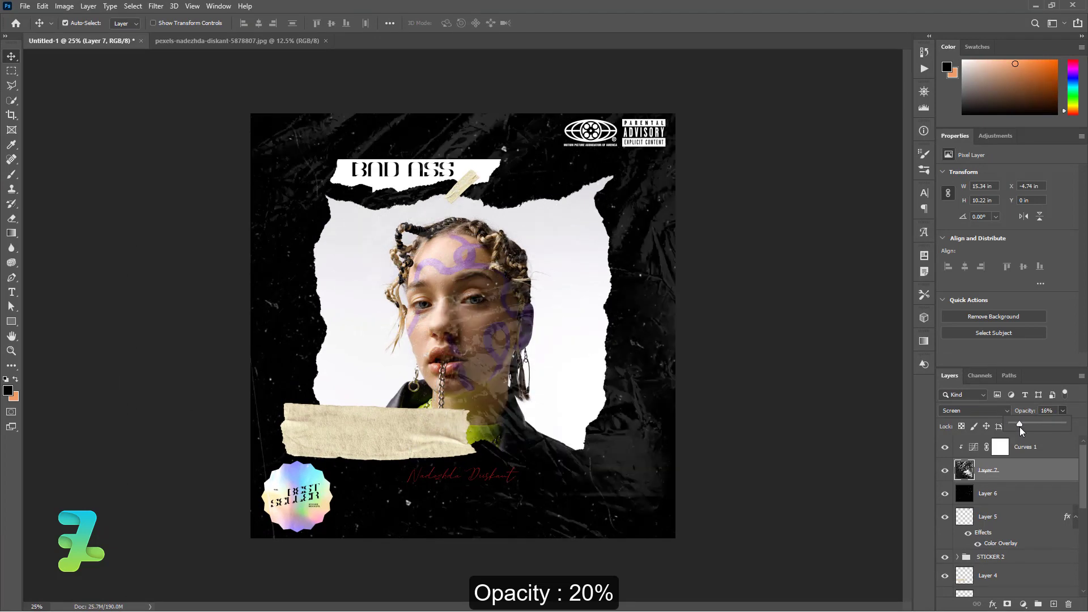
drag(1013, 429, 1012, 430)
drag(1022, 429, 1024, 429)
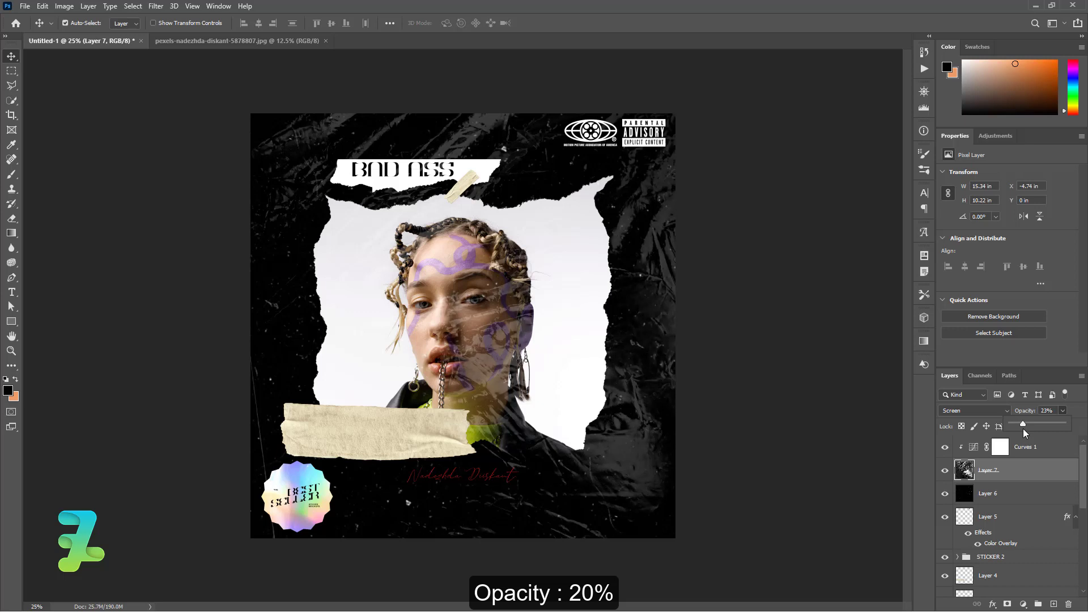